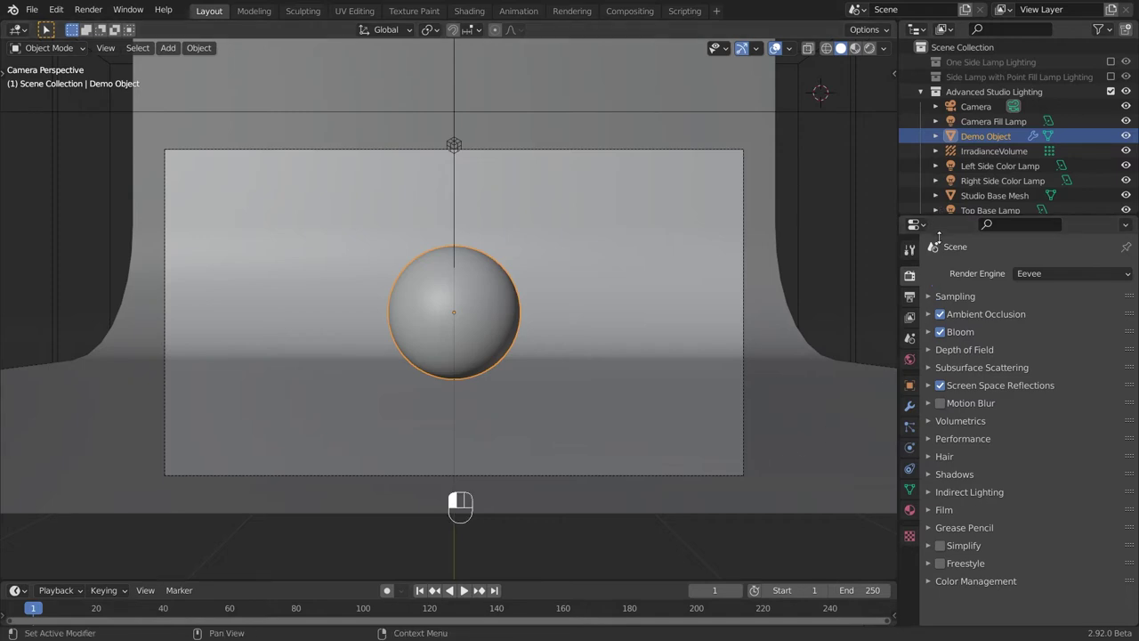
# Check the contents of the Advanced Studio Lighting collection and the available render engines
pyautogui.moveTo(939, 216); pyautogui.dragTo(940, 251)
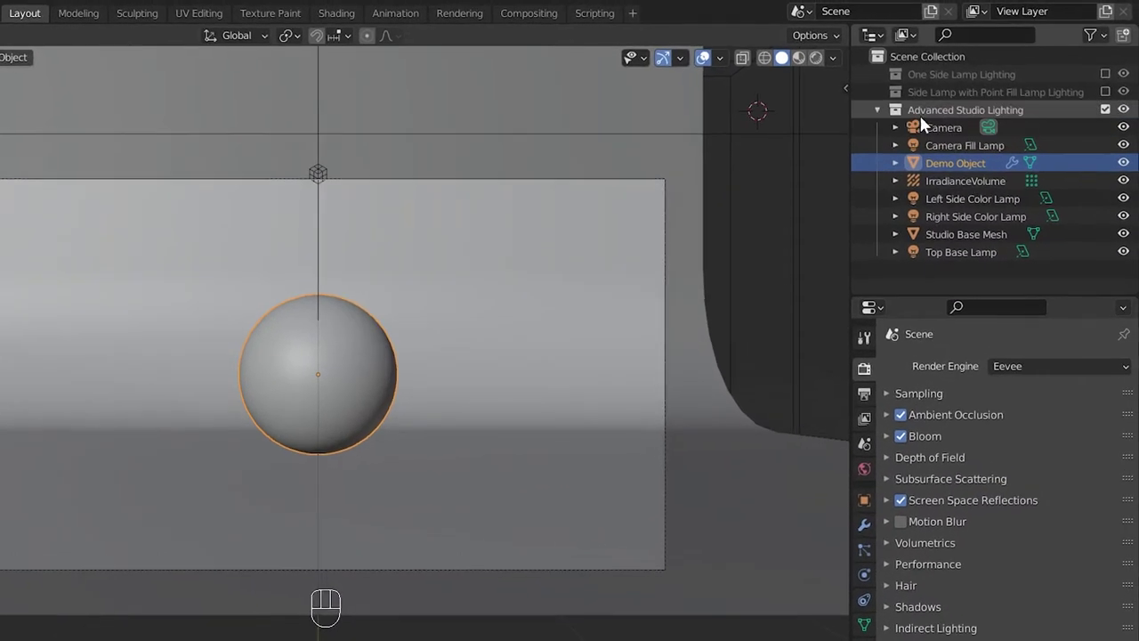
pyautogui.click(959, 94)
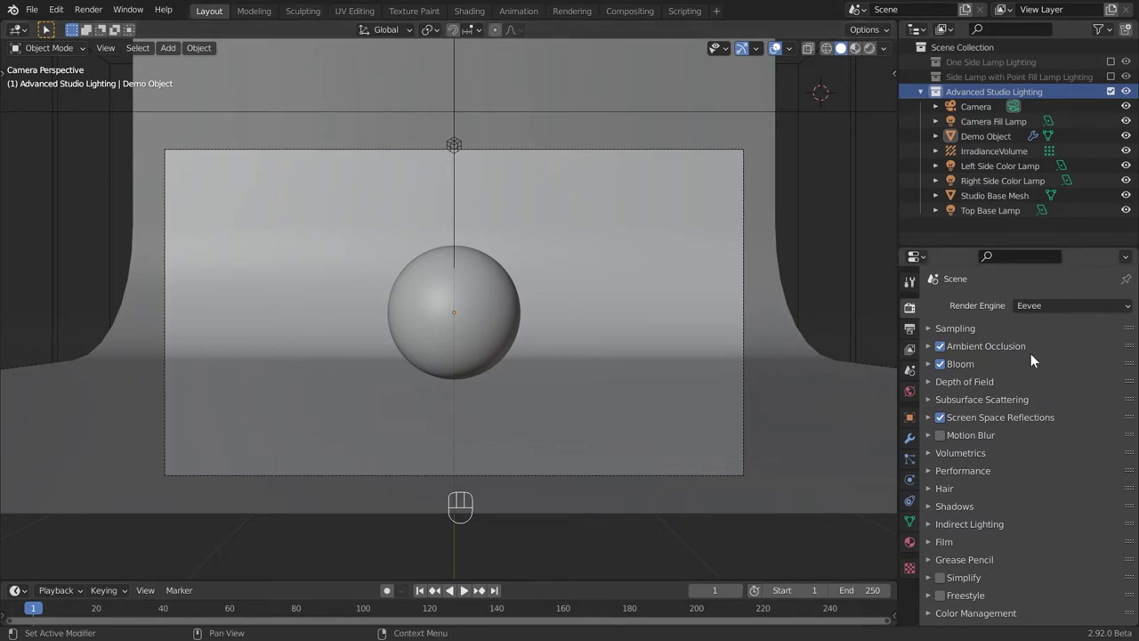
pyautogui.click(1048, 307)
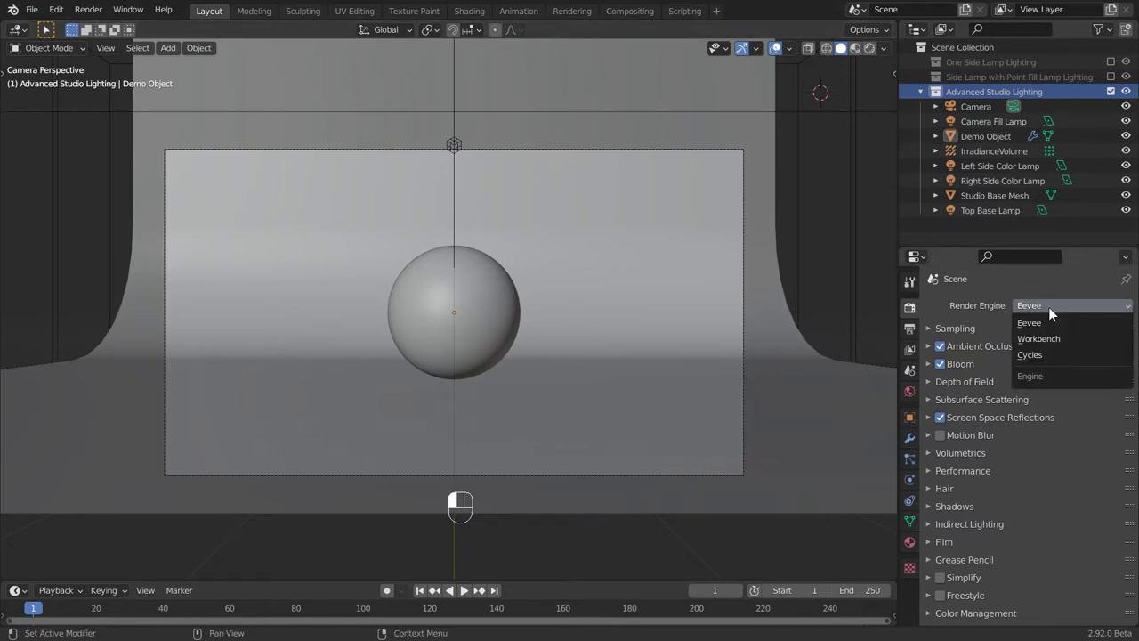
pyautogui.click(1127, 308)
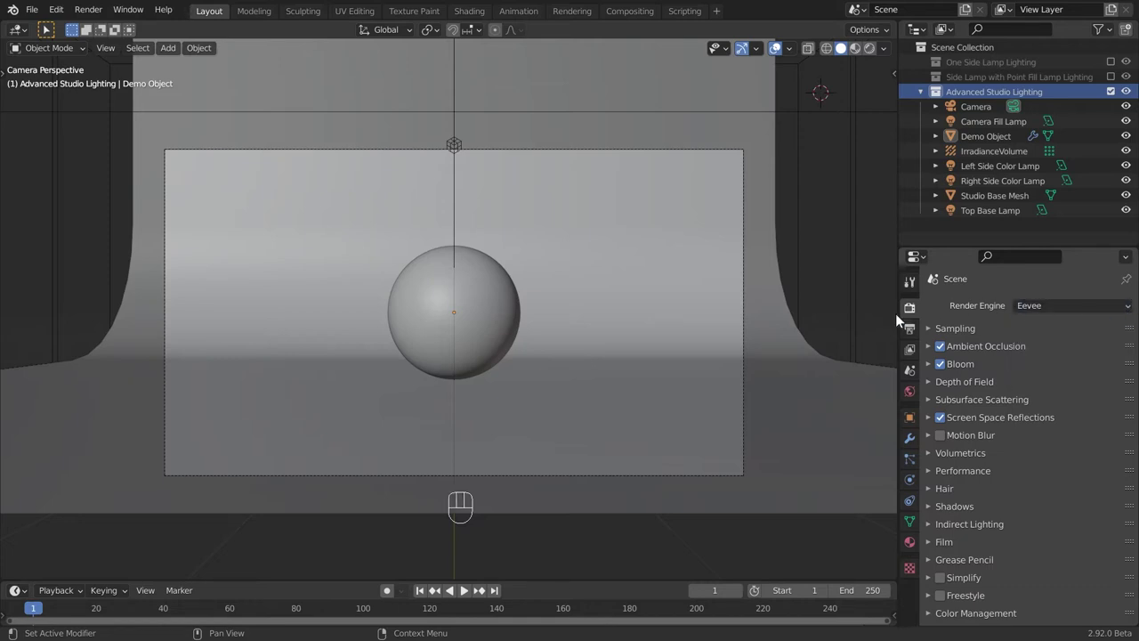
# Copy all objects of the Advanced Studio Lighting collection except the Camera, Demo Object and IrradianceVolume
pyautogui.press('a')
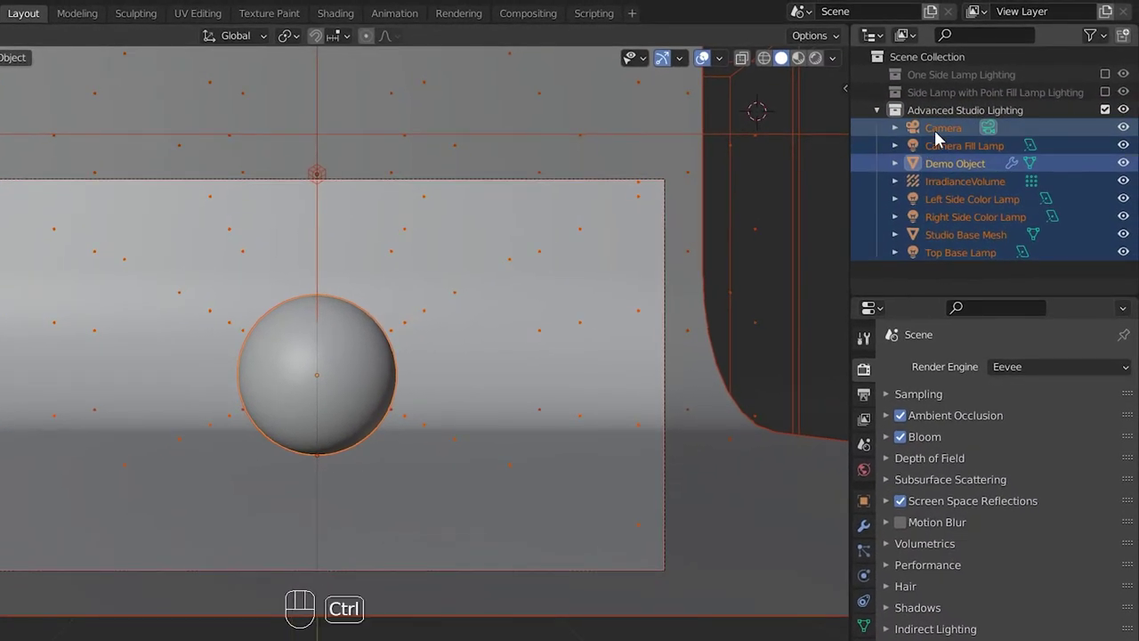
pyautogui.keyDown('ctrl'); pyautogui.click(936, 132); pyautogui.keyUp('ctrl')
pyautogui.keyDown('ctrl'); pyautogui.click(936, 132); pyautogui.keyUp('ctrl')
pyautogui.keyDown('ctrl'); pyautogui.click(952, 165); pyautogui.keyUp('ctrl')
pyautogui.keyDown('ctrl'); pyautogui.click(952, 164); pyautogui.keyUp('ctrl')
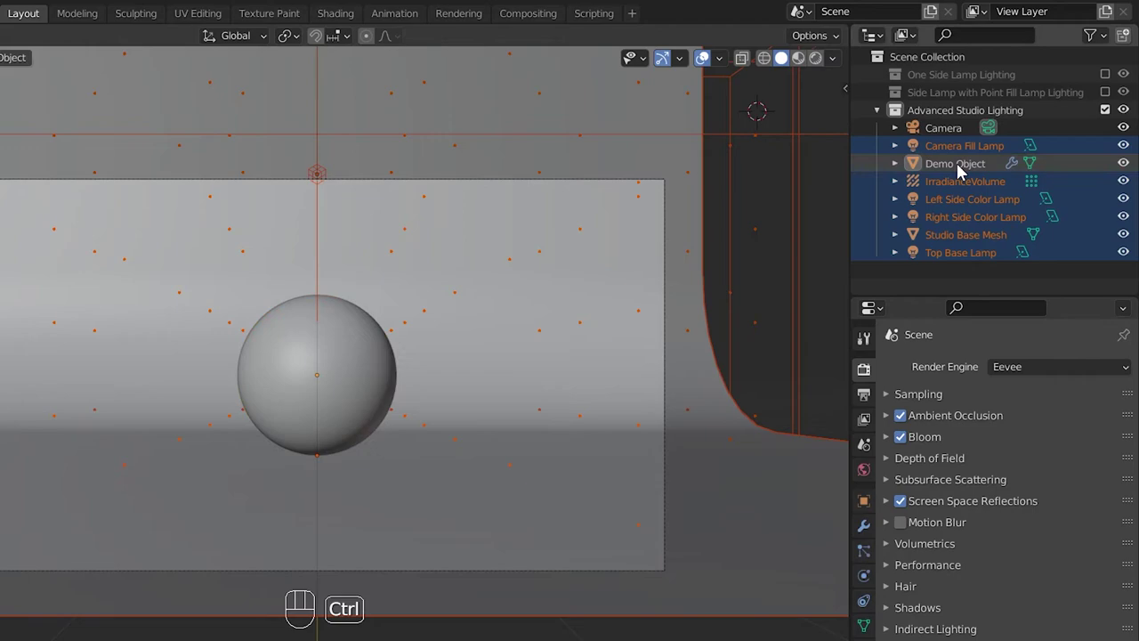
pyautogui.keyDown('ctrl'); pyautogui.click(973, 181); pyautogui.keyUp('ctrl')
pyautogui.keyDown('ctrl'); pyautogui.click(973, 181); pyautogui.keyUp('ctrl')
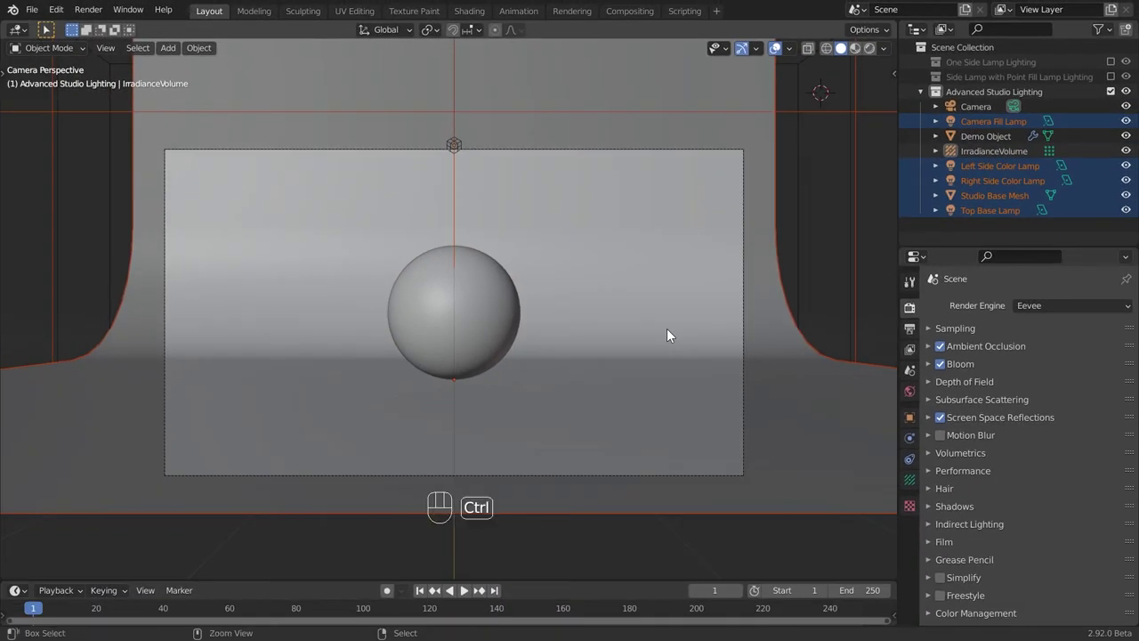
pyautogui.hotkey('ctrl', 'c')
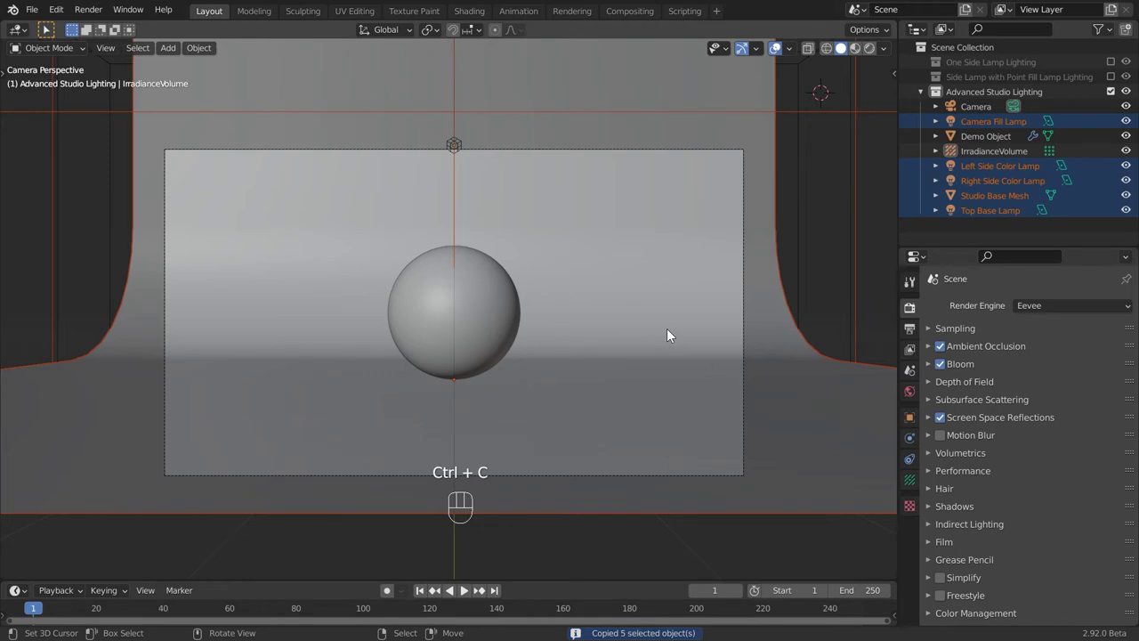
# Switch to the Blender window with the lamp models and create a new scene collection named Studio Lighting
pyautogui.hotkey('alt', 'Tab')
pyautogui.keyDown('shift'); pyautogui.moveTo(675, 327); pyautogui.dragTo(667, 305, button='middle'); pyautogui.keyUp('shift')
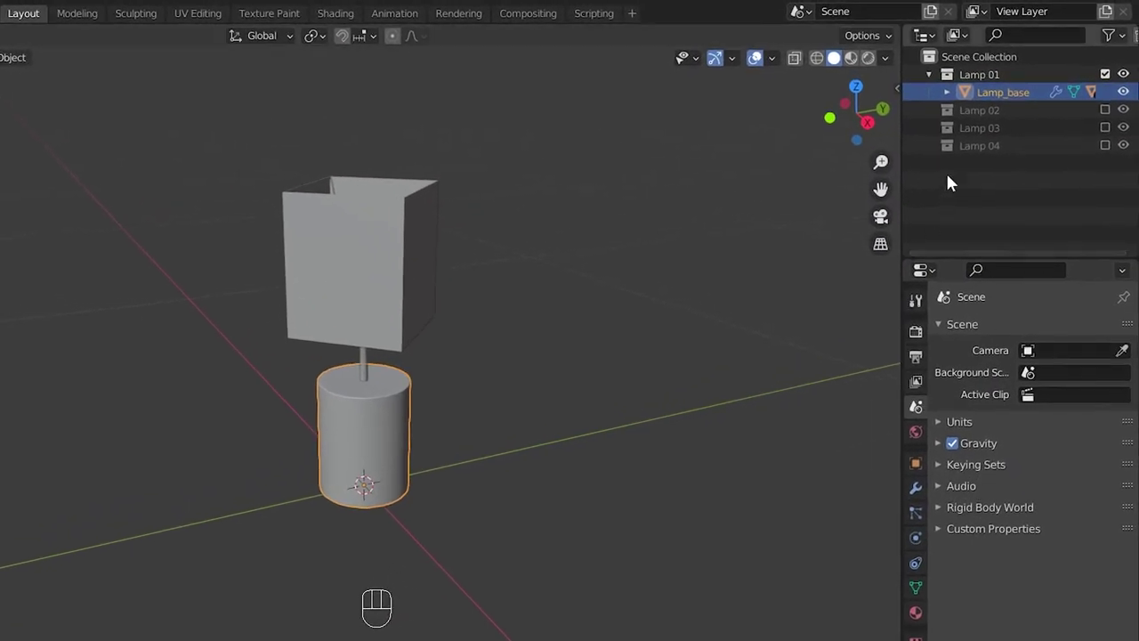
pyautogui.rightClick(983, 61)
pyautogui.click(985, 59)
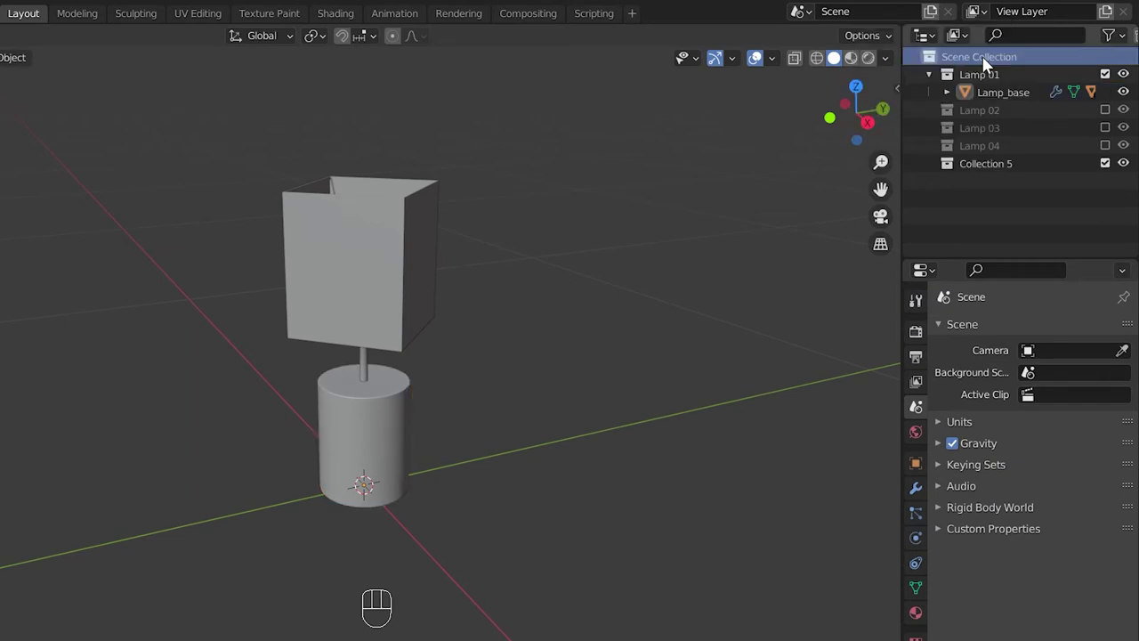
pyautogui.doubleClick(981, 157)
pyautogui.write('Studio Lighting')
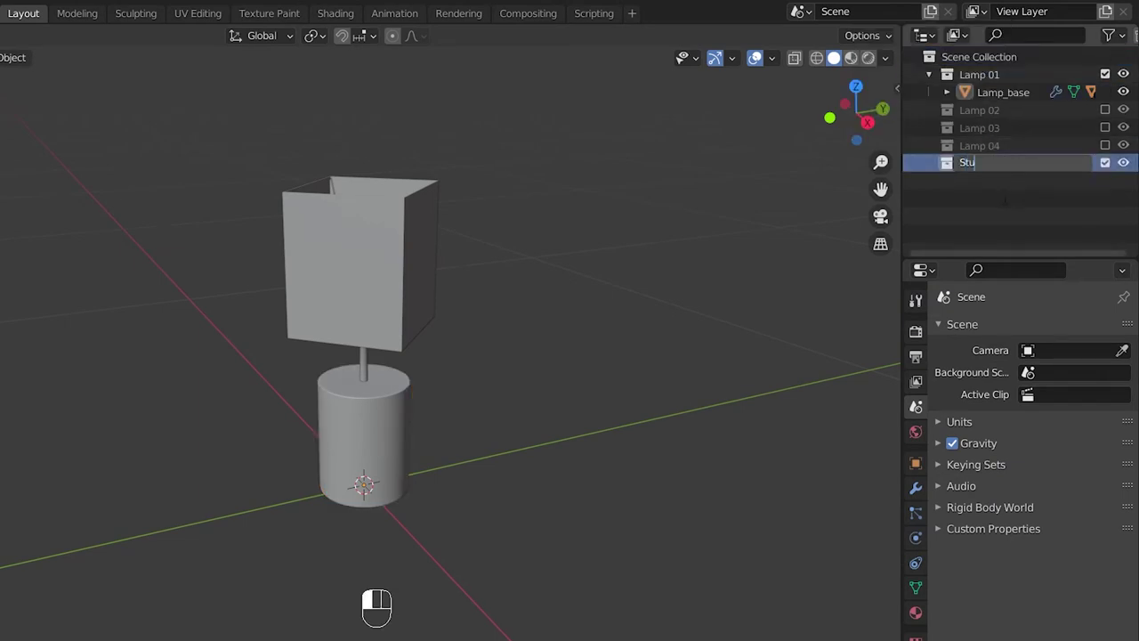
pyautogui.press('Return')
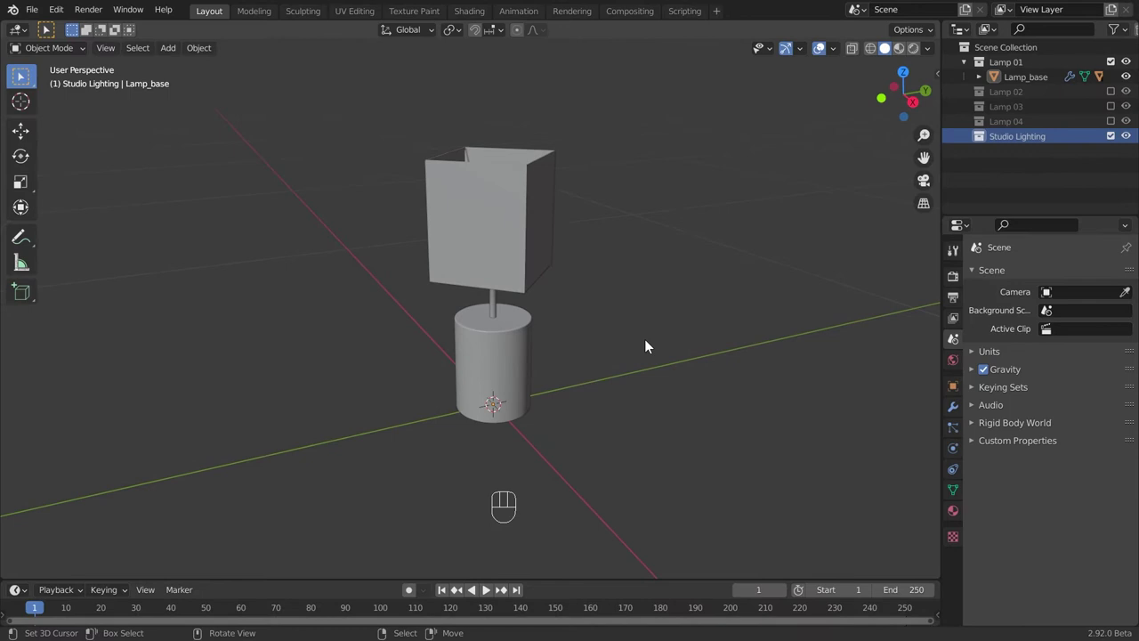
# Paste the copied lamps and studio base mesh into the Studio Lighting collection and select the Studio Base Mesh
pyautogui.hotkey('ctrl', 'v')
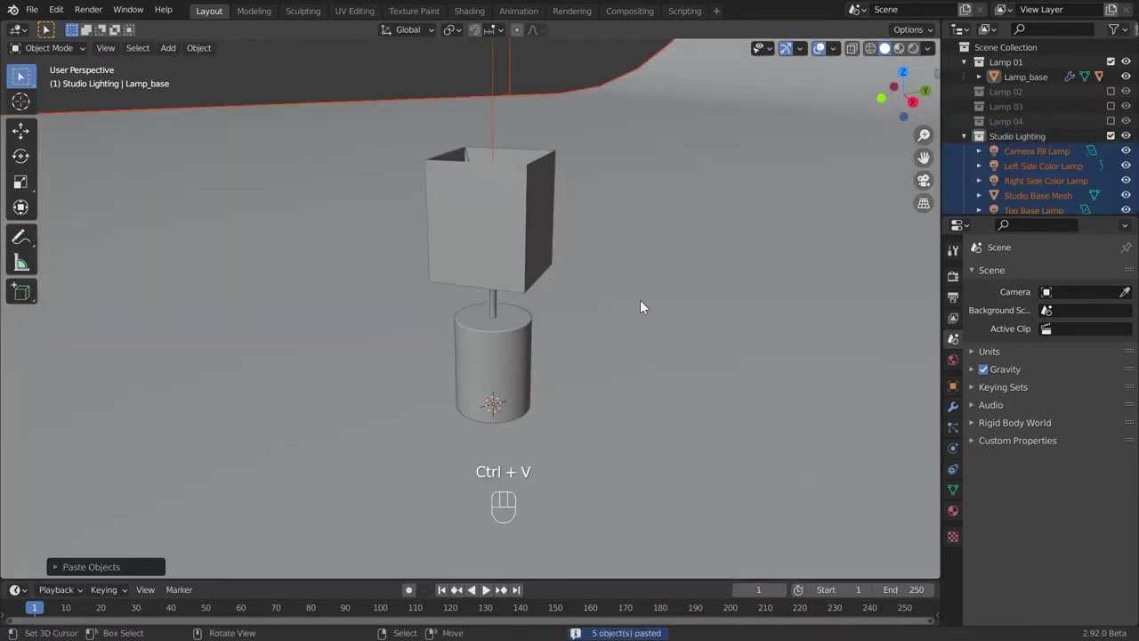
pyautogui.keyDown('ctrl'); pyautogui.moveTo(644, 178); pyautogui.dragTo(669, 429, button='middle'); pyautogui.keyUp('ctrl')
pyautogui.moveTo(482, 399); pyautogui.dragTo(642, 417, button='middle')
pyautogui.click(574, 414)
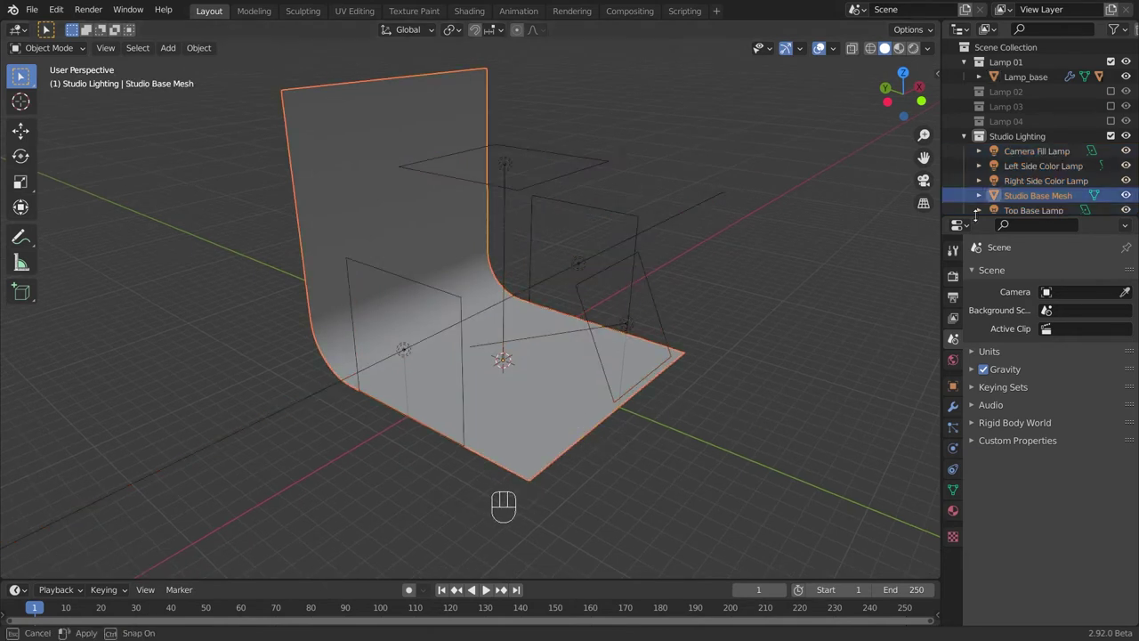
# Exclude the Lamp 01 collection from the view layer and make Studio Lighting the active collection
pyautogui.moveTo(974, 218); pyautogui.dragTo(975, 266)
pyautogui.keyDown('ctrl'); pyautogui.moveTo(530, 446); pyautogui.dragTo(627, 352, button='middle'); pyautogui.keyUp('ctrl')
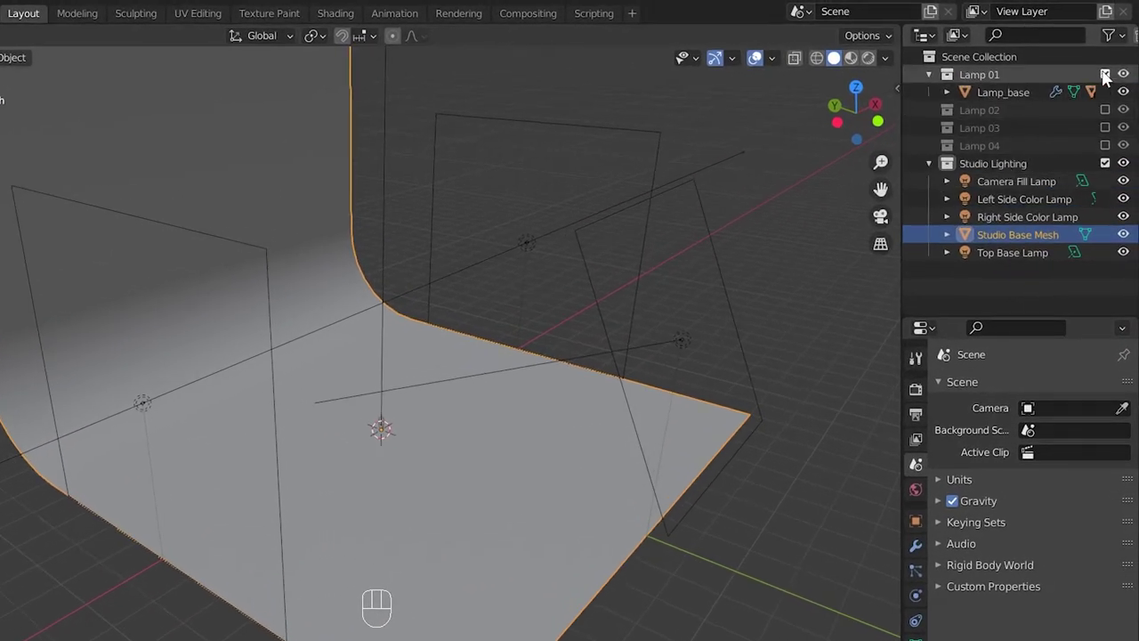
pyautogui.click(1103, 75)
pyautogui.click(1022, 146)
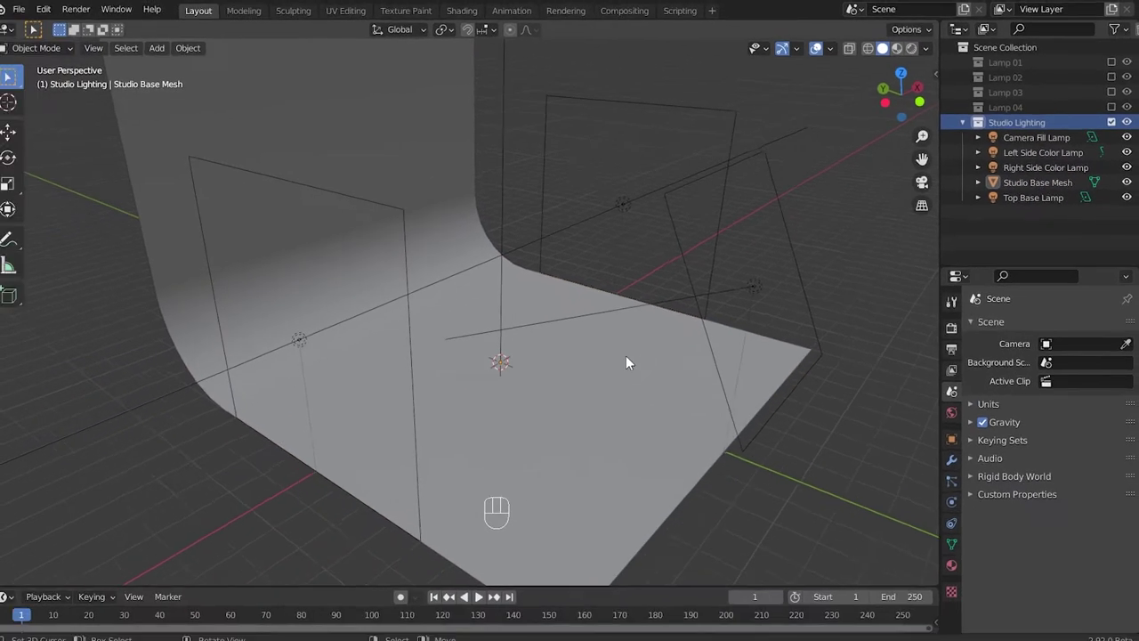
# Add a cube mesh at the centre of the studio floor
pyautogui.keyDown('ctrl'); pyautogui.moveTo(523, 425); pyautogui.dragTo(603, 391, button='middle'); pyautogui.keyUp('ctrl')
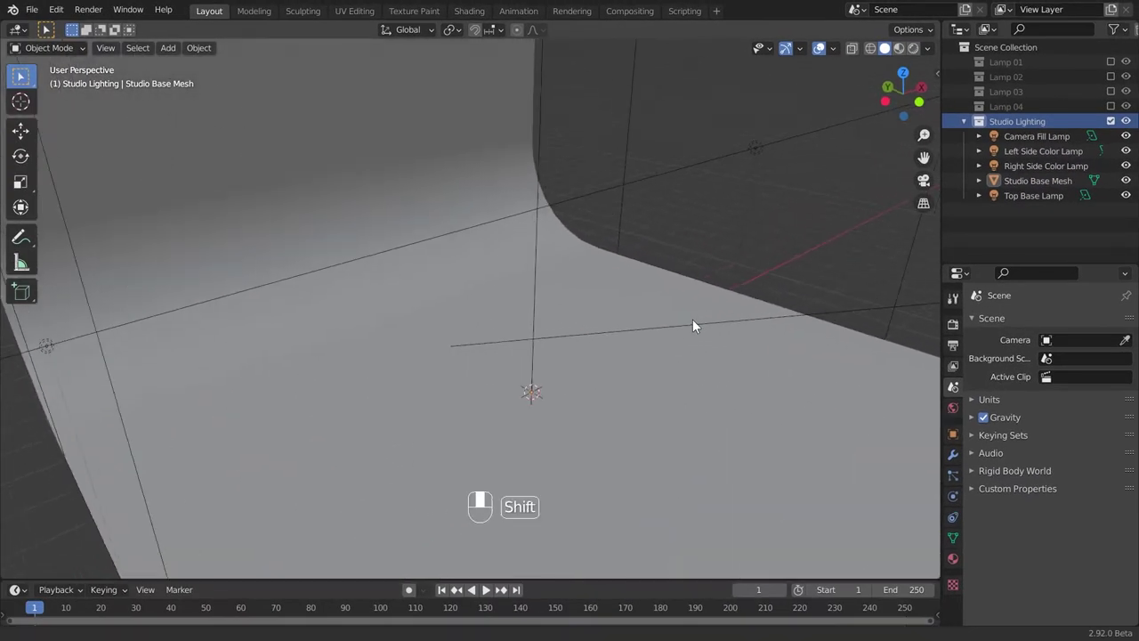
pyautogui.keyDown('shift'); pyautogui.moveTo(694, 325); pyautogui.dragTo(663, 317, button='middle'); pyautogui.keyUp('shift')
pyautogui.hotkey('shift', 'a')
pyautogui.moveTo(665, 316)
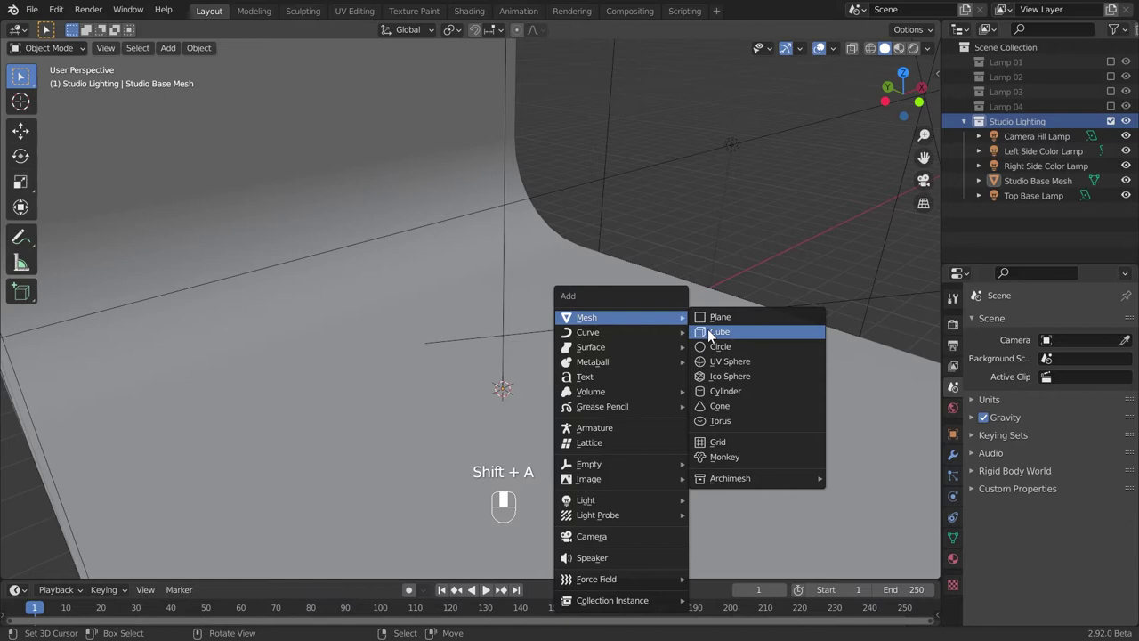
pyautogui.click(712, 332)
# Set the cube's Z location to 0.5 m
pyautogui.press('n')
pyautogui.keyDown('shift'); pyautogui.moveTo(675, 339); pyautogui.dragTo(567, 277, button='middle'); pyautogui.keyUp('shift')
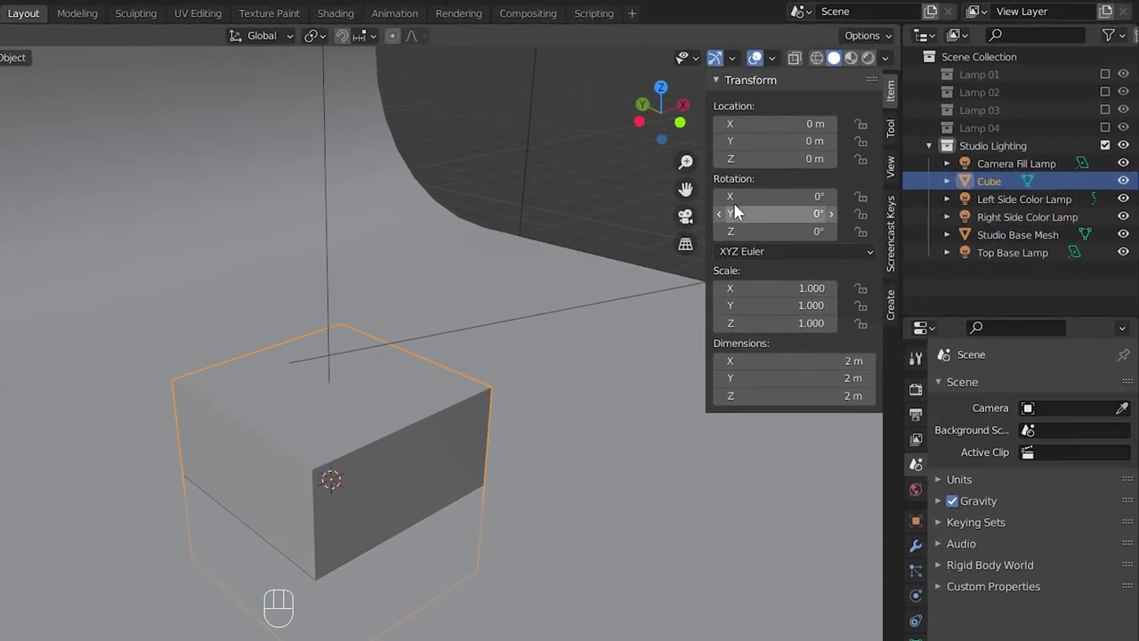
pyautogui.click(759, 160)
pyautogui.write('0.5')
pyautogui.press('Return')
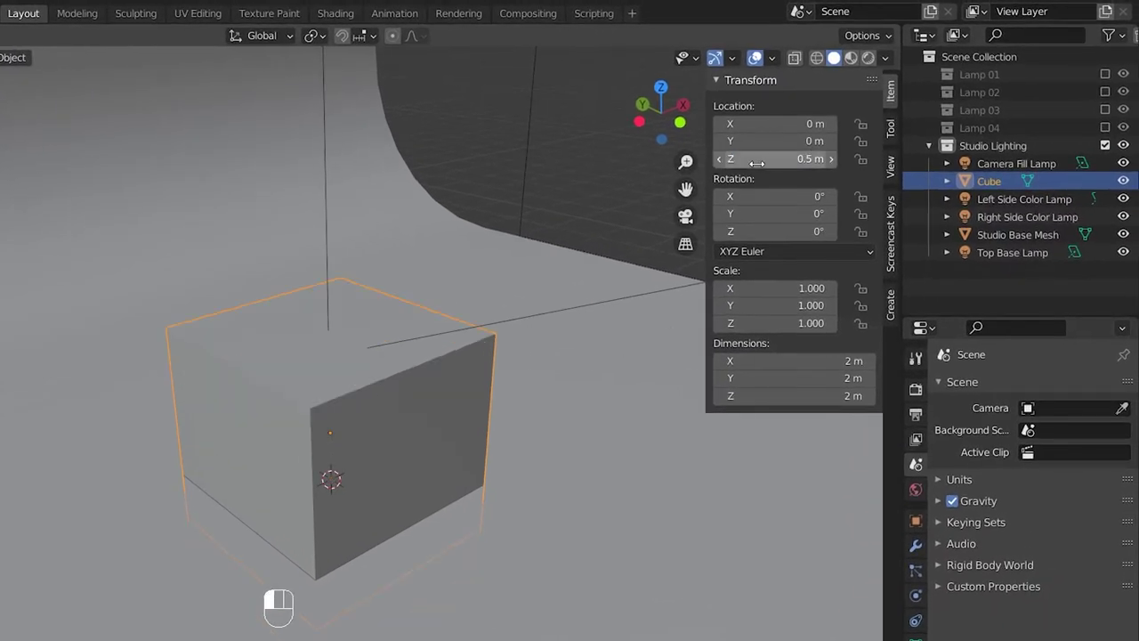
pyautogui.press('n')
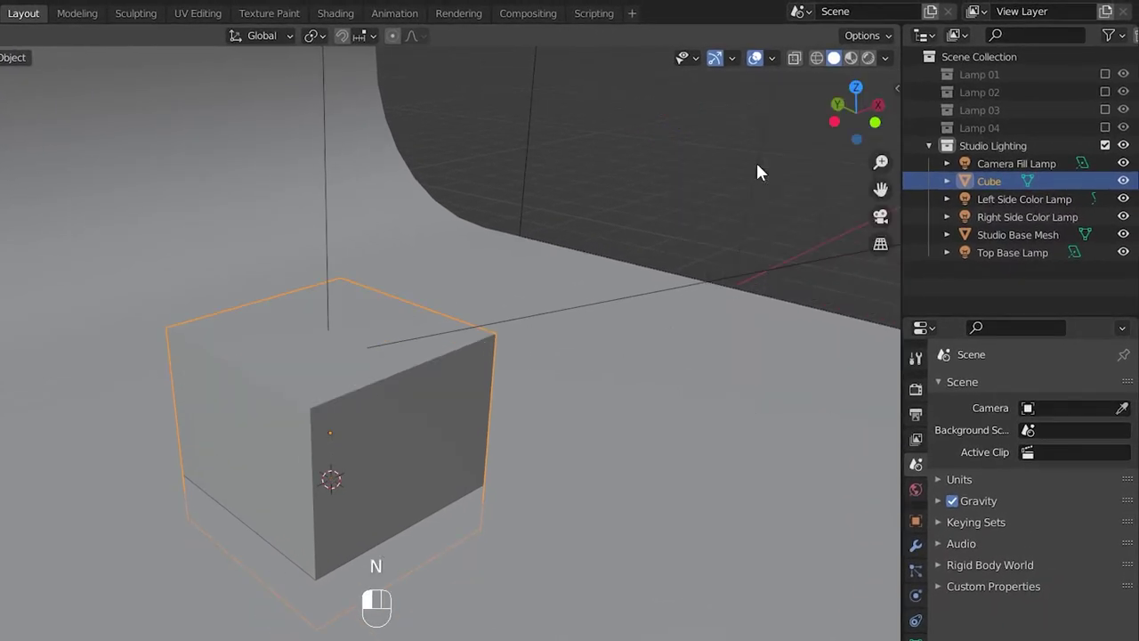
# Rename the cube as Demo Table and make Studio Lighting the active collection
pyautogui.doubleClick(986, 181)
pyautogui.write('Demo Table')
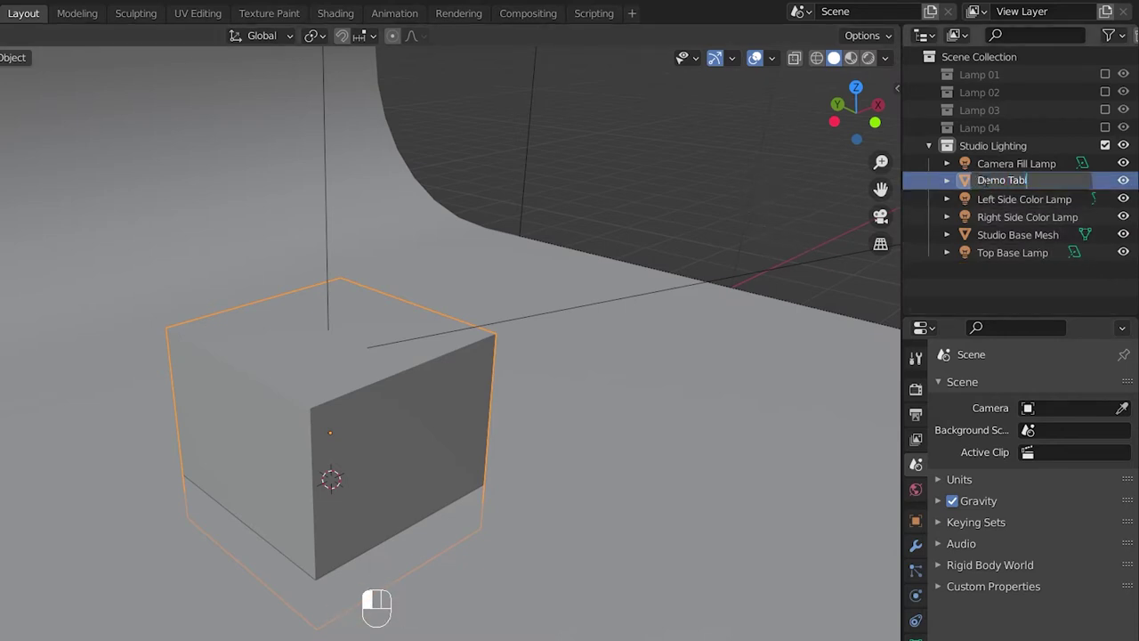
pyautogui.press('Return')
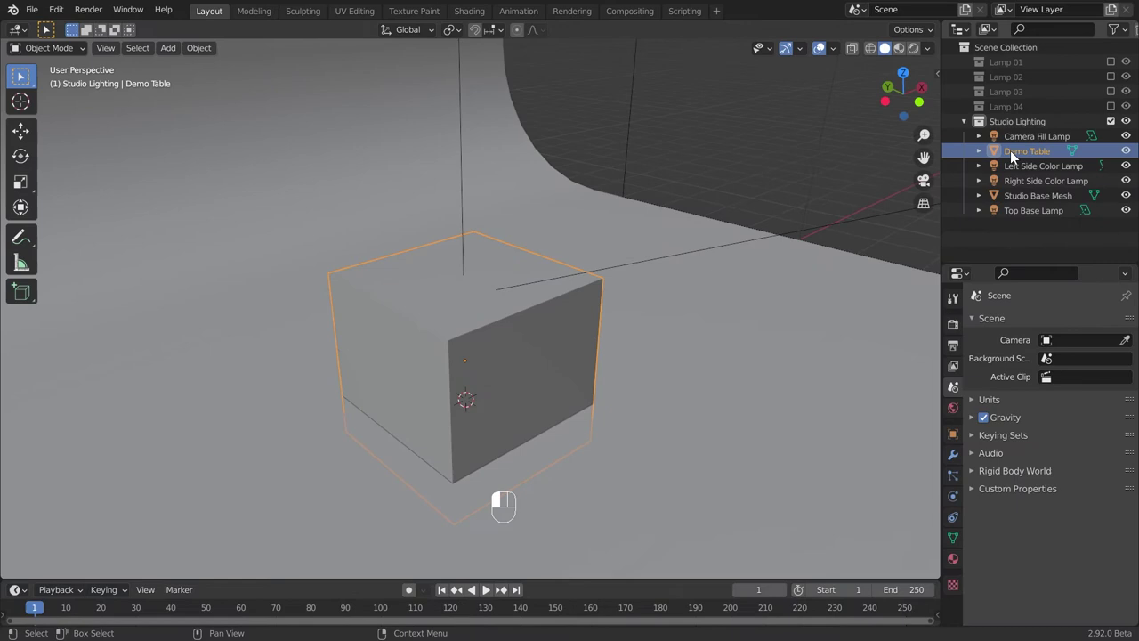
pyautogui.click(1012, 142)
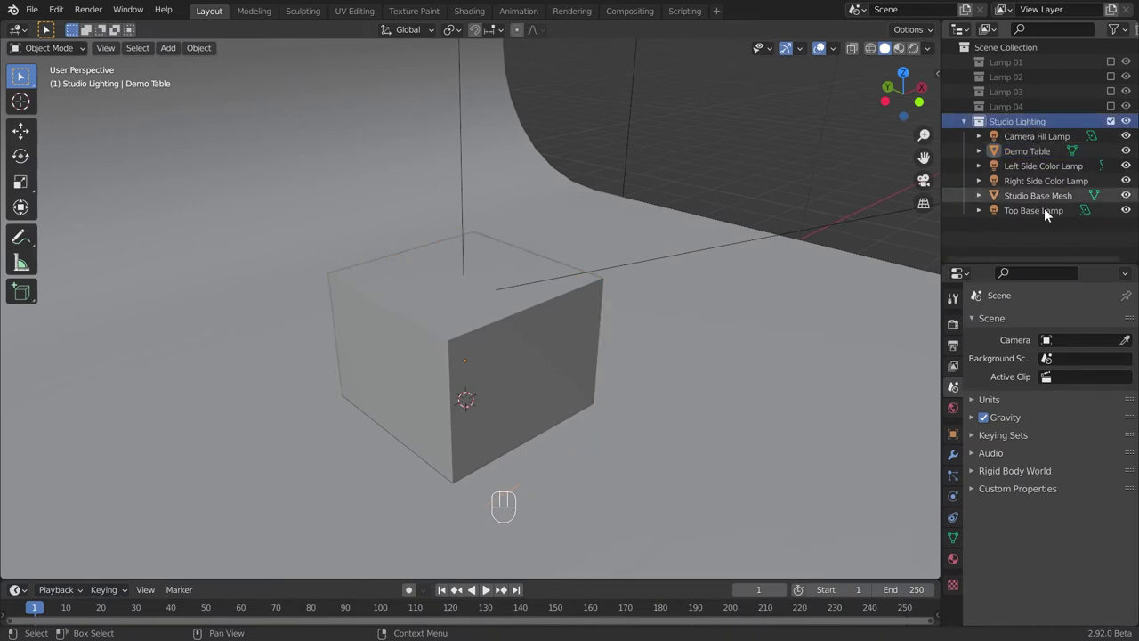
# Display the scene from the front in wireframe shading
pyautogui.moveTo(826, 349); pyautogui.dragTo(725, 158, button='middle')
pyautogui.press('KP_1')
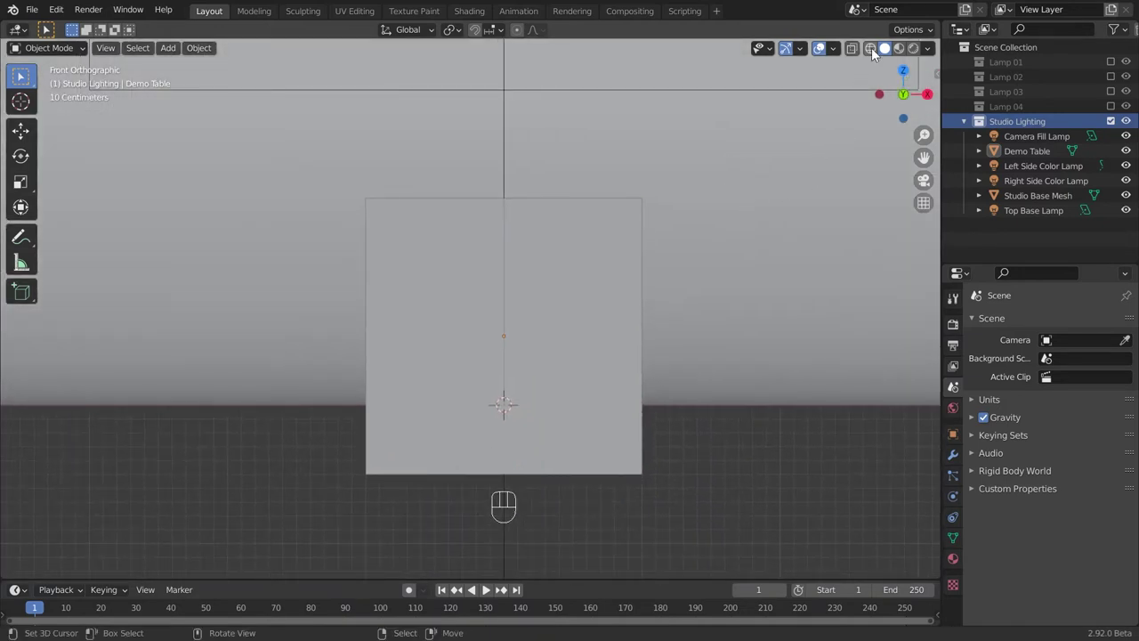
pyautogui.click(870, 48)
pyautogui.keyDown('shift'); pyautogui.moveTo(709, 267); pyautogui.dragTo(692, 279, button='middle'); pyautogui.keyUp('shift')
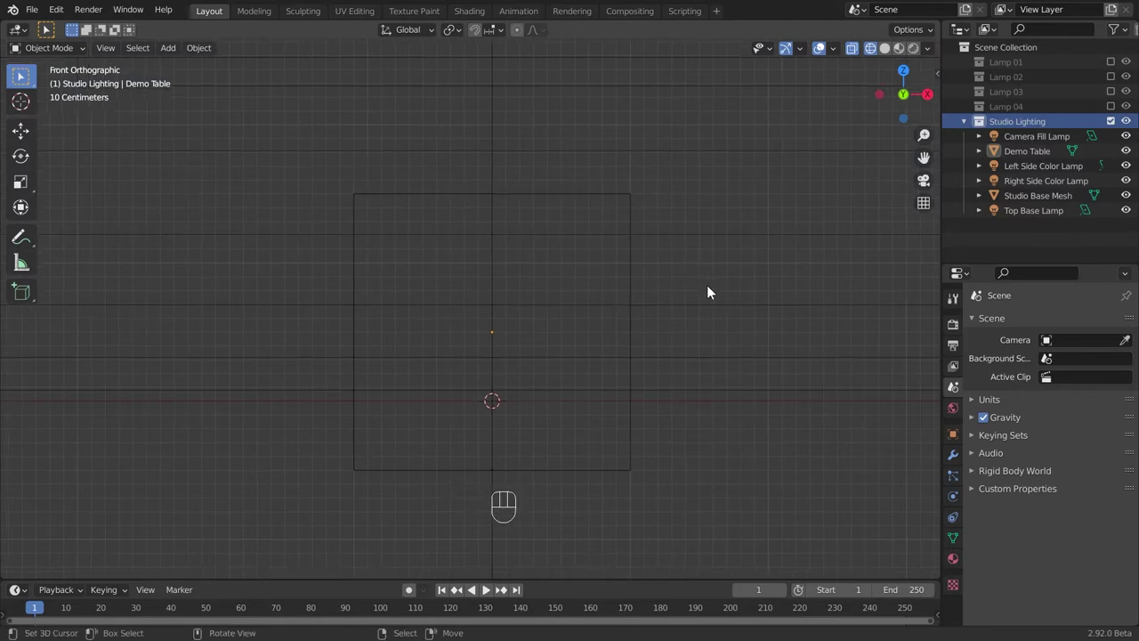
# Enable the Lamp 01 collection, then select its lamp base with its transform values shown
pyautogui.click(1110, 62)
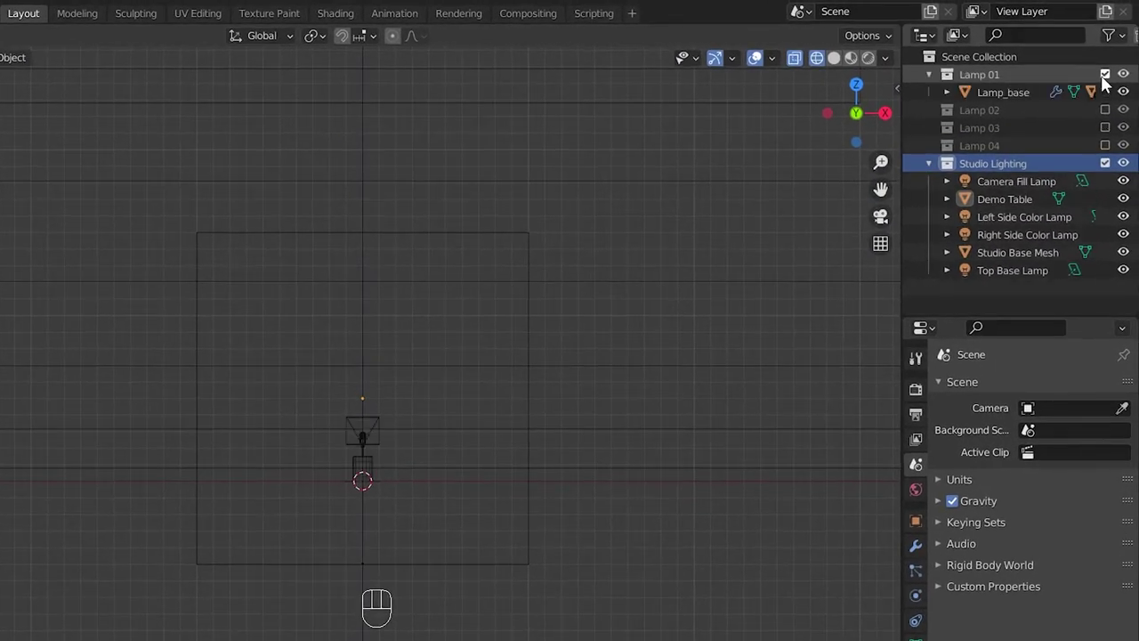
pyautogui.moveTo(709, 389)
pyautogui.keyDown('shift'); pyautogui.mouseDown(button='middle')
pyautogui.moveTo(708, 360)
pyautogui.moveTo(701, 367)
pyautogui.mouseUp(button='middle'); pyautogui.keyUp('shift')
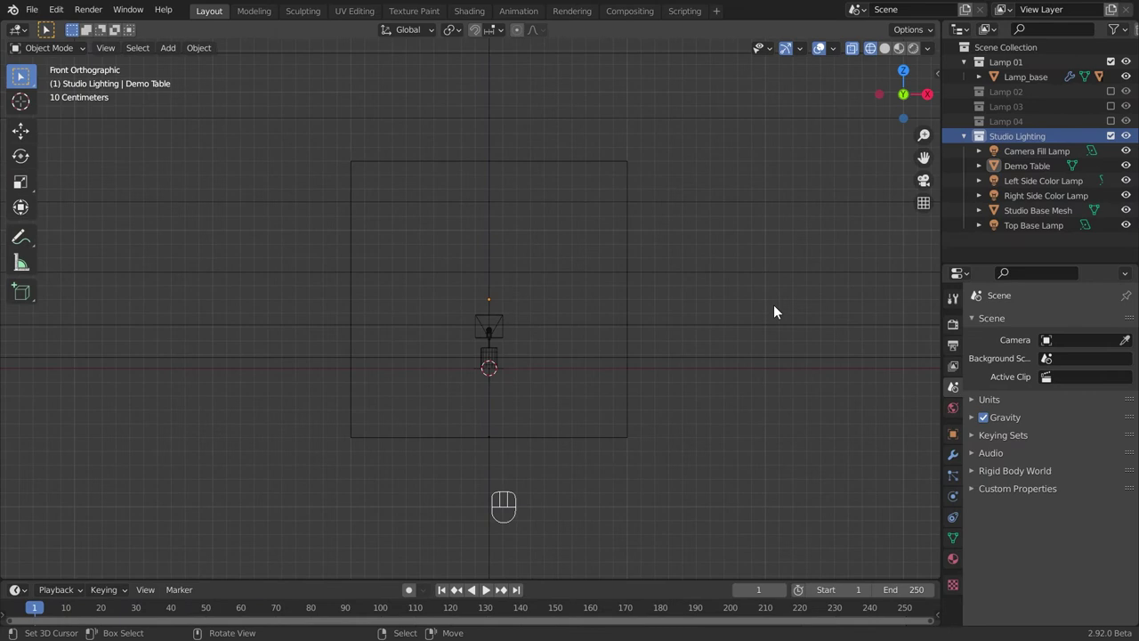
pyautogui.moveTo(774, 305)
pyautogui.keyDown('ctrl'); pyautogui.mouseDown(button='middle')
pyautogui.moveTo(775, 254)
pyautogui.moveTo(785, 259)
pyautogui.moveTo(774, 315)
pyautogui.moveTo(770, 304)
pyautogui.mouseUp(button='middle'); pyautogui.keyUp('ctrl')
pyautogui.click(490, 432)
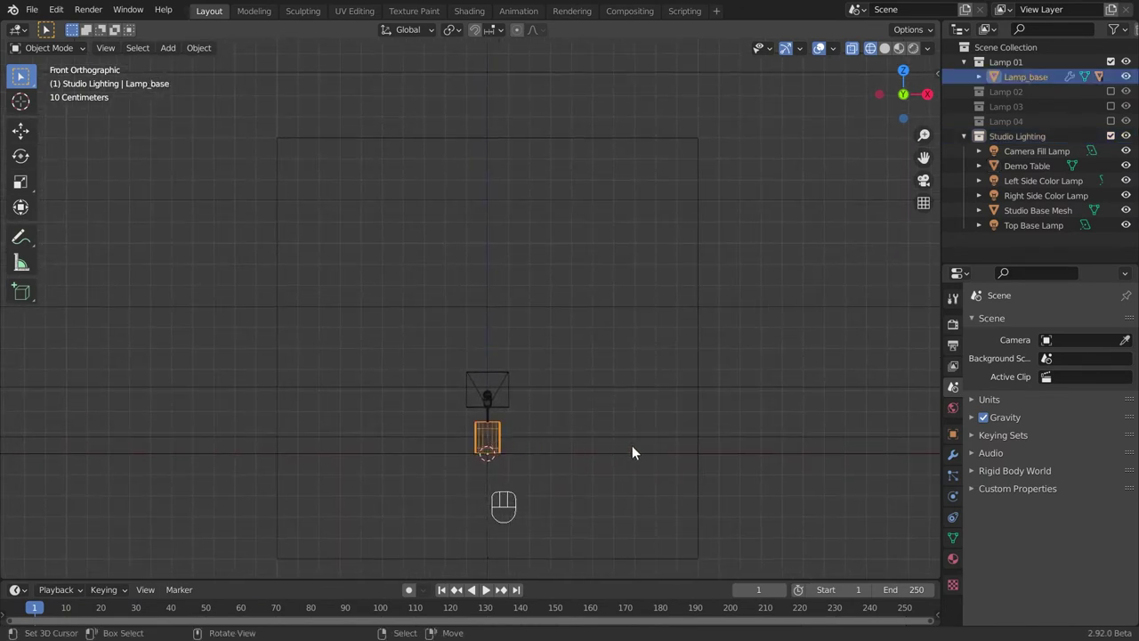
pyautogui.press('n')
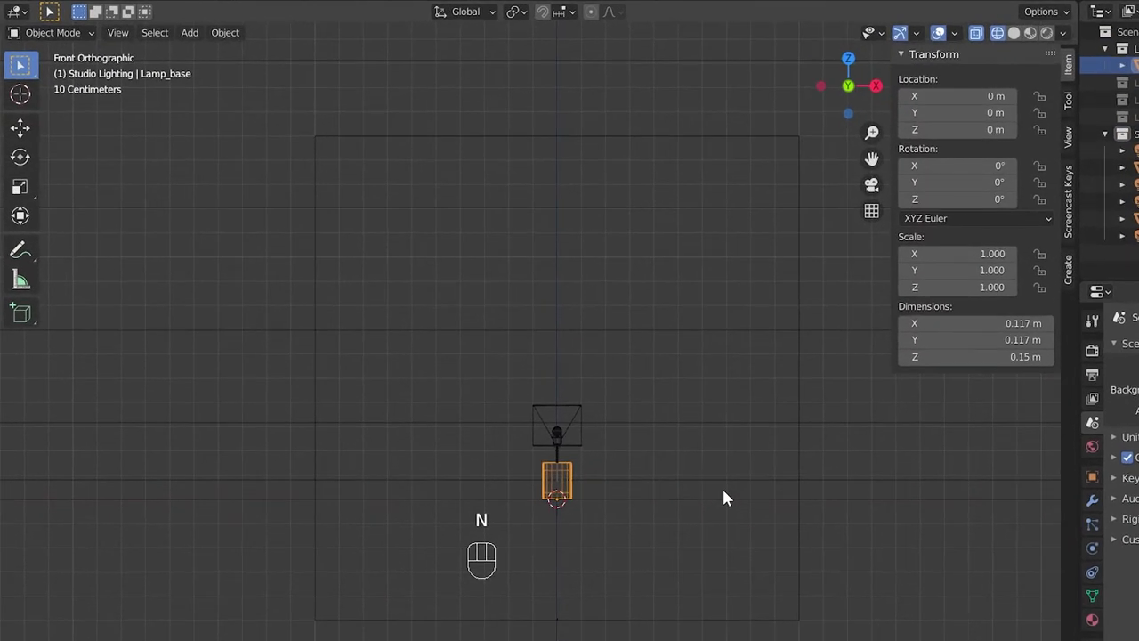
pyautogui.press('g')
pyautogui.press('z')
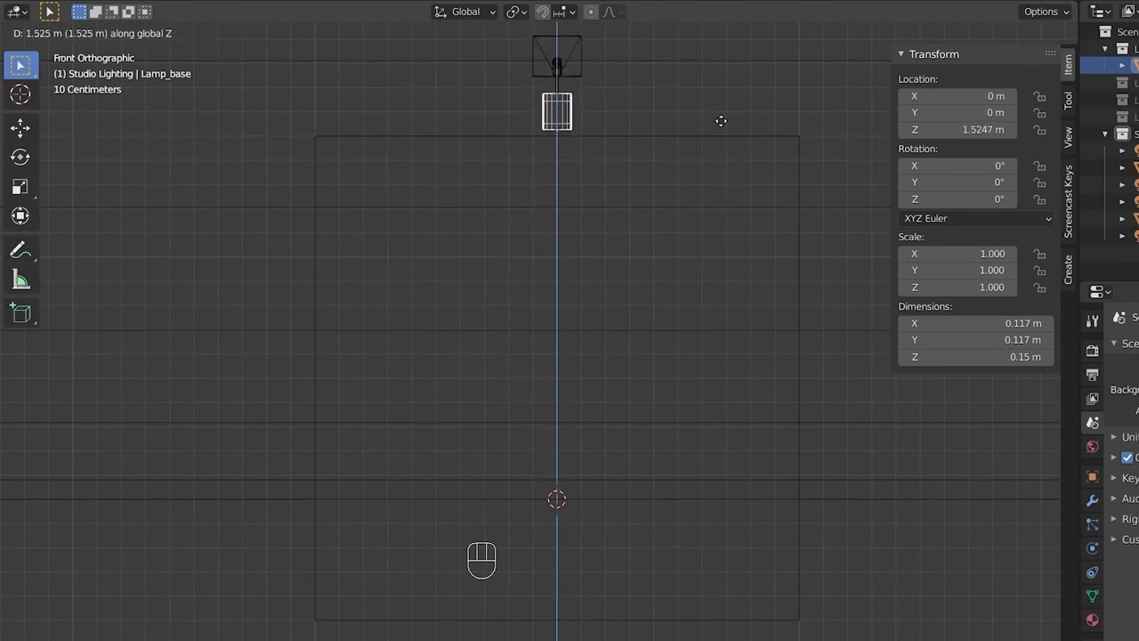
pyautogui.press('Escape')
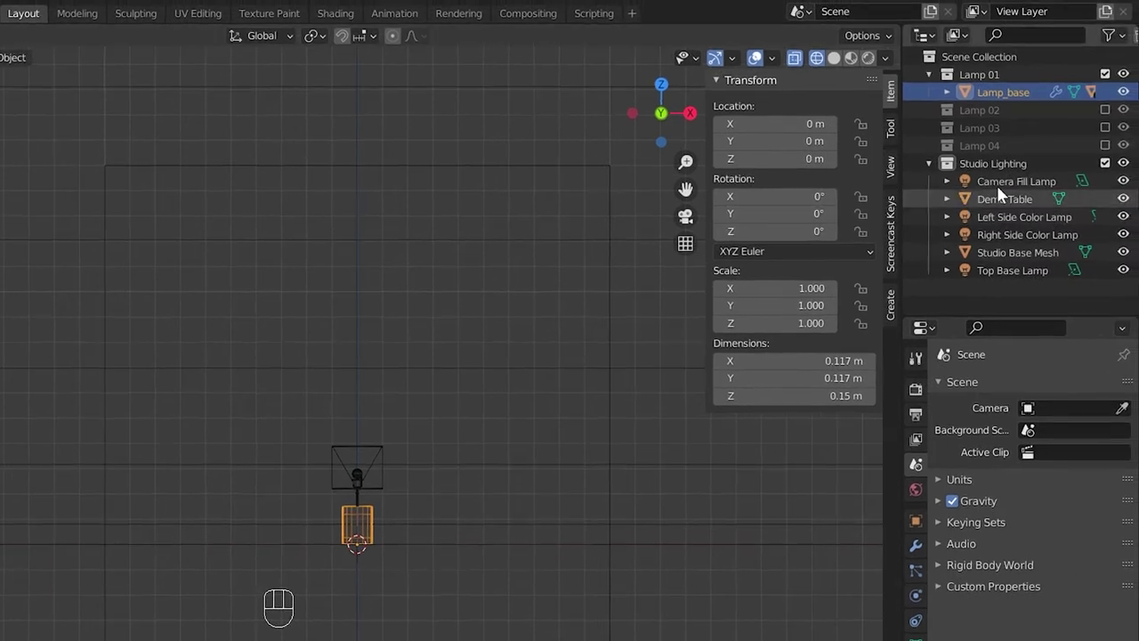
# Enable the Lamp 02, Lamp 03 and Lamp 04 collections and select the lamp bases of all four lamps together
pyautogui.click(1105, 110)
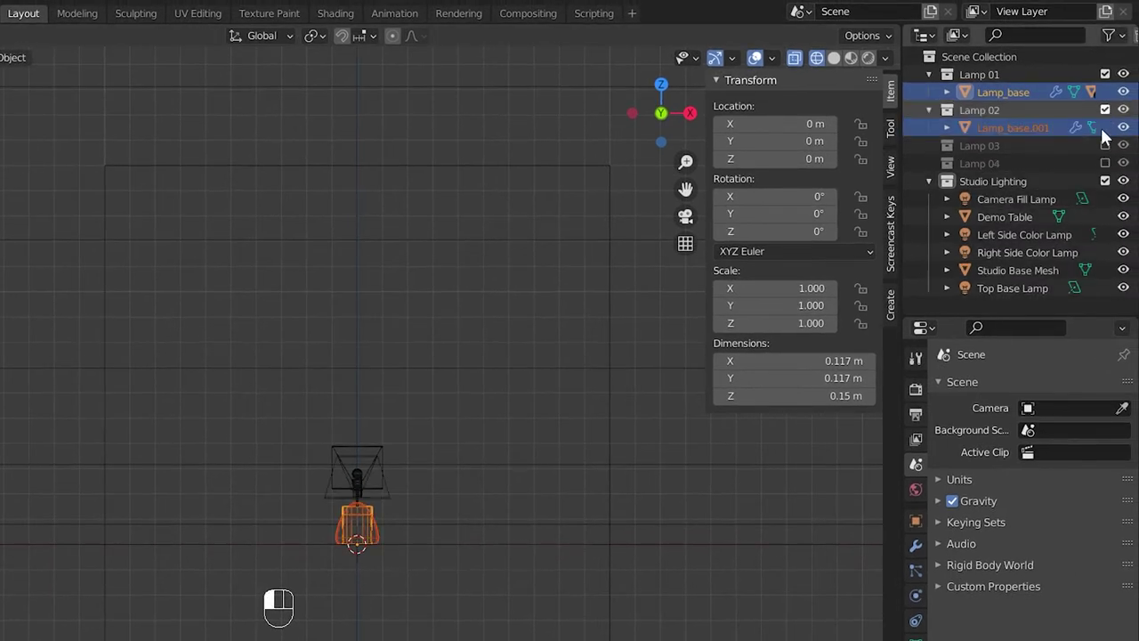
pyautogui.click(1105, 145)
pyautogui.click(1105, 181)
pyautogui.click(970, 93)
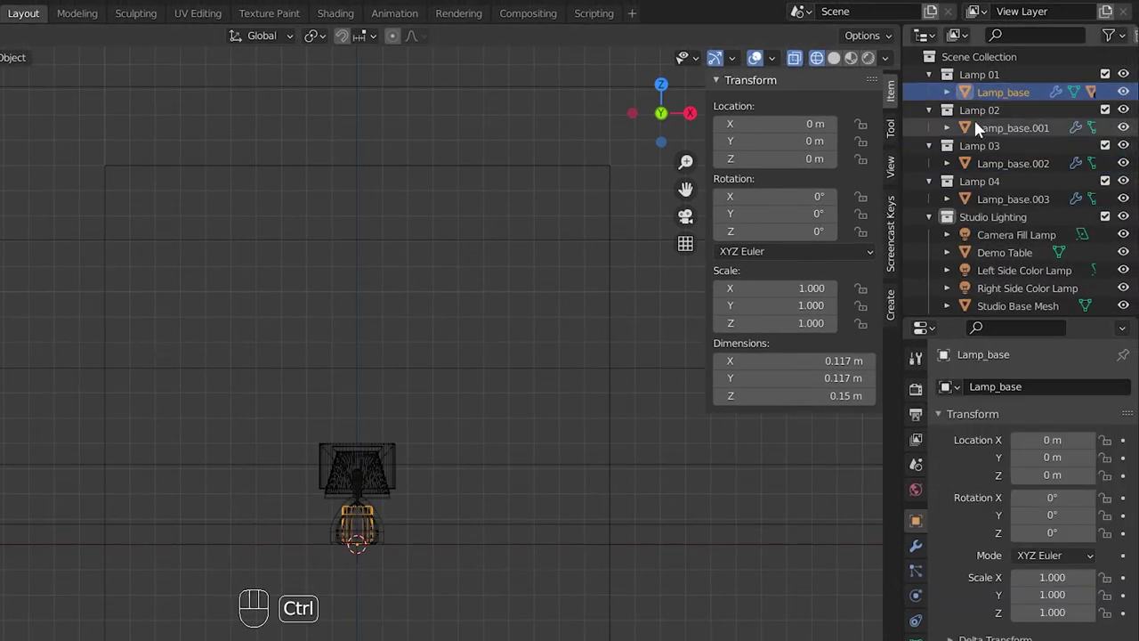
pyautogui.keyDown('ctrl'); pyautogui.click(971, 128); pyautogui.keyUp('ctrl')
pyautogui.keyDown('ctrl'); pyautogui.click(966, 163); pyautogui.keyUp('ctrl')
pyautogui.keyDown('ctrl'); pyautogui.click(966, 199); pyautogui.keyUp('ctrl')
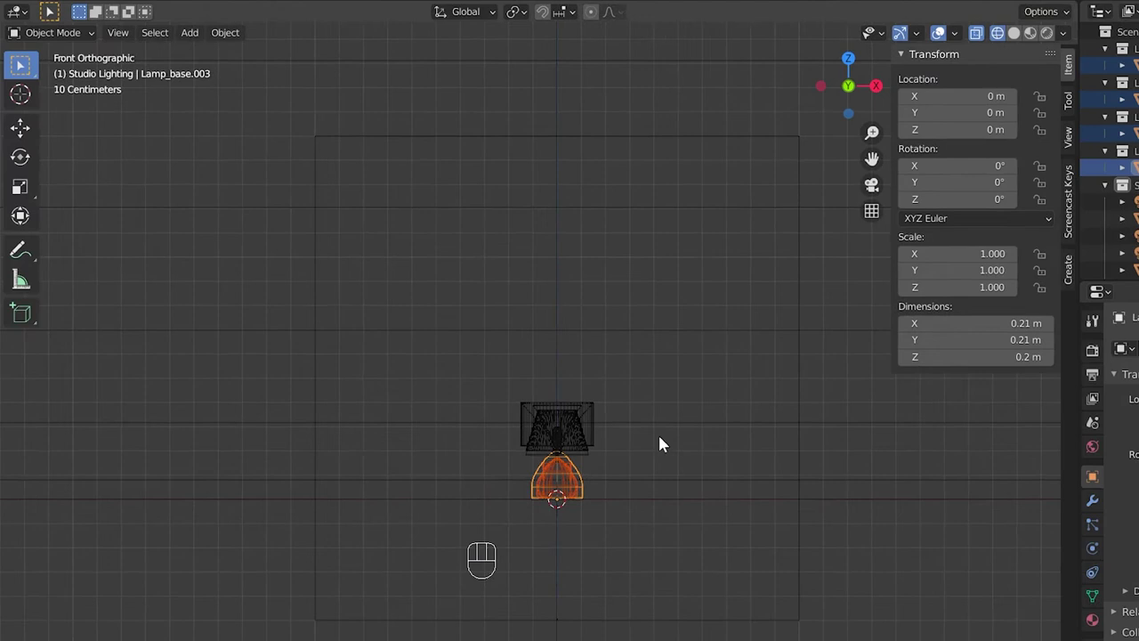
# Move the four selected lamp bases up 1.5 m along the Z axis onto the demo table
pyautogui.press('g')
pyautogui.press('z')
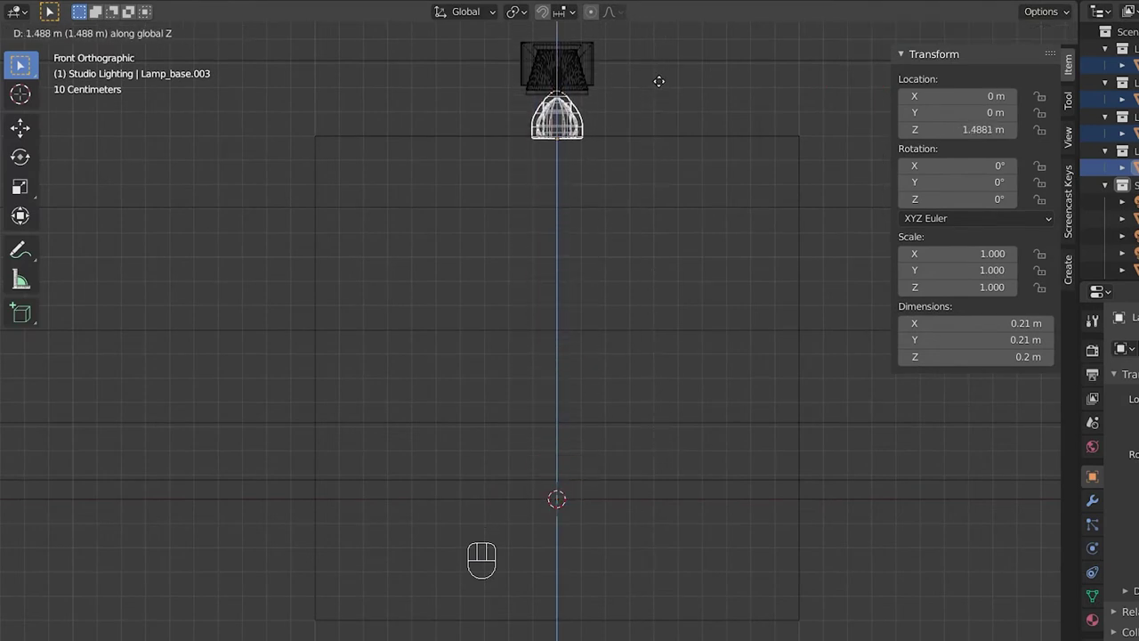
pyautogui.write('1.5')
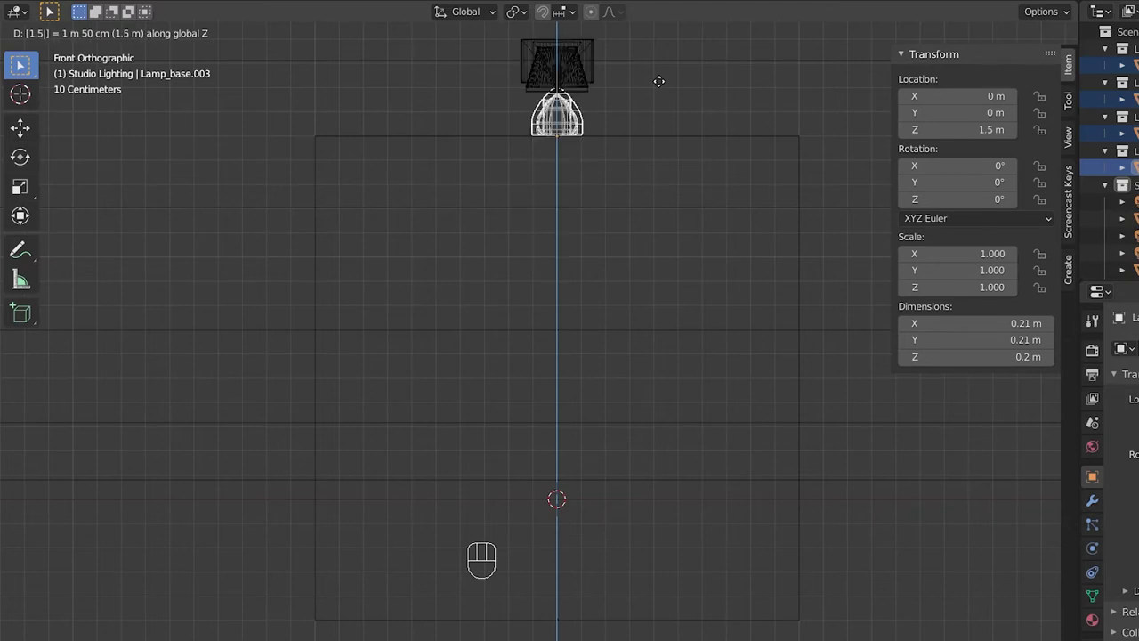
pyautogui.press('Return')
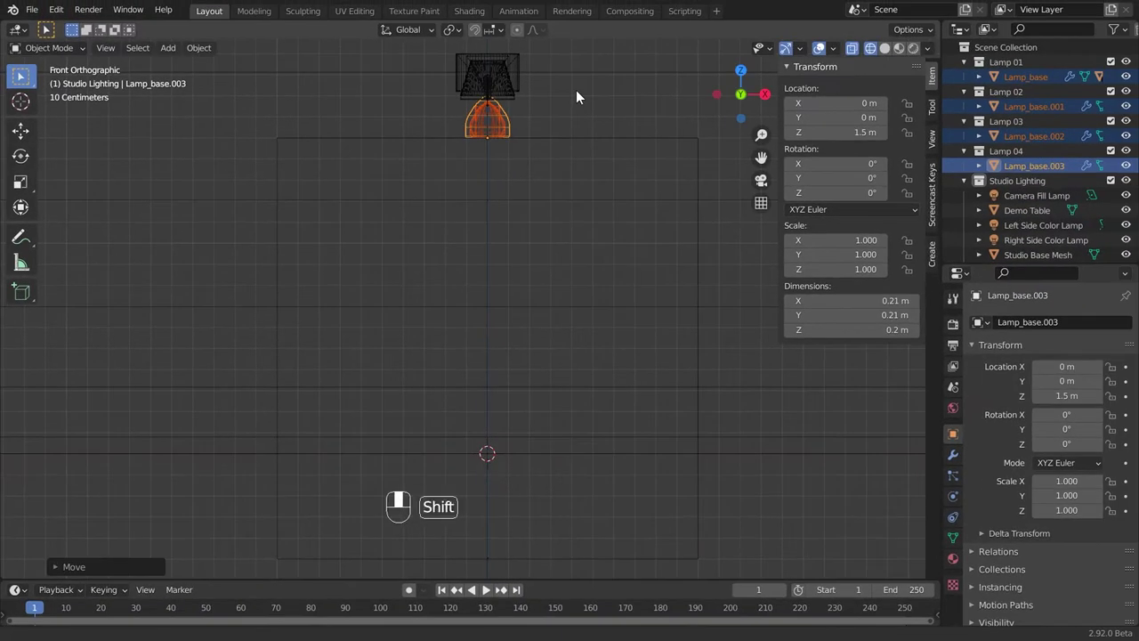
pyautogui.keyDown('shift'); pyautogui.moveTo(576, 91); pyautogui.dragTo(567, 108, button='middle'); pyautogui.keyUp('shift')
pyautogui.press('n')
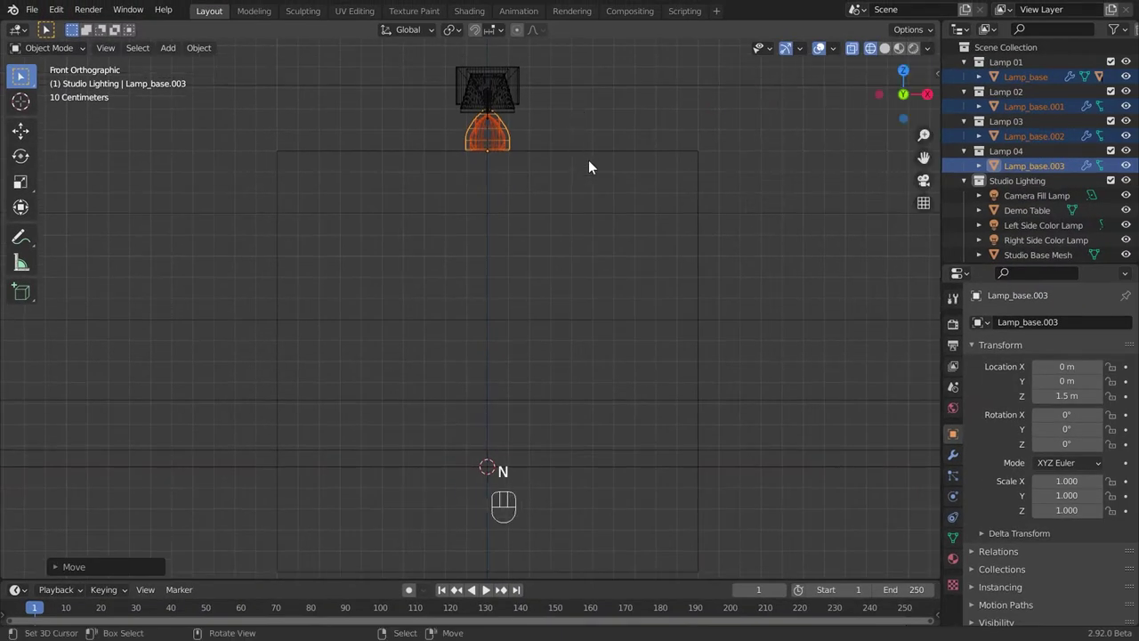
# Switch to solid shading and scale the four selected lamp bases uniformly by 2.5
pyautogui.click(885, 49)
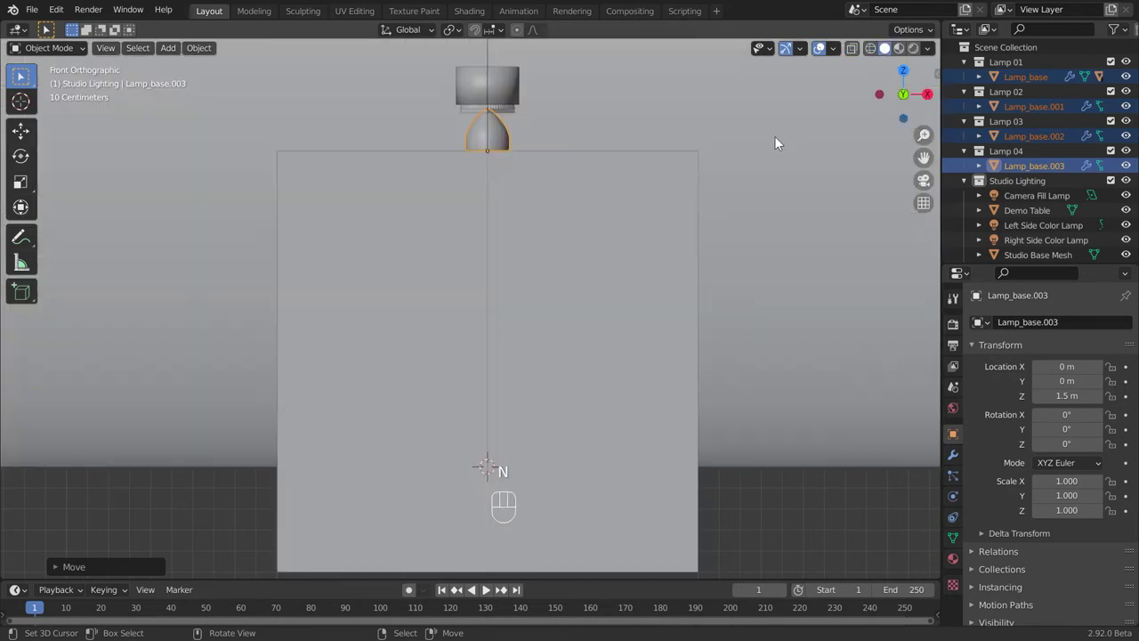
pyautogui.moveTo(774, 143); pyautogui.dragTo(598, 437, button='middle')
pyautogui.press('n')
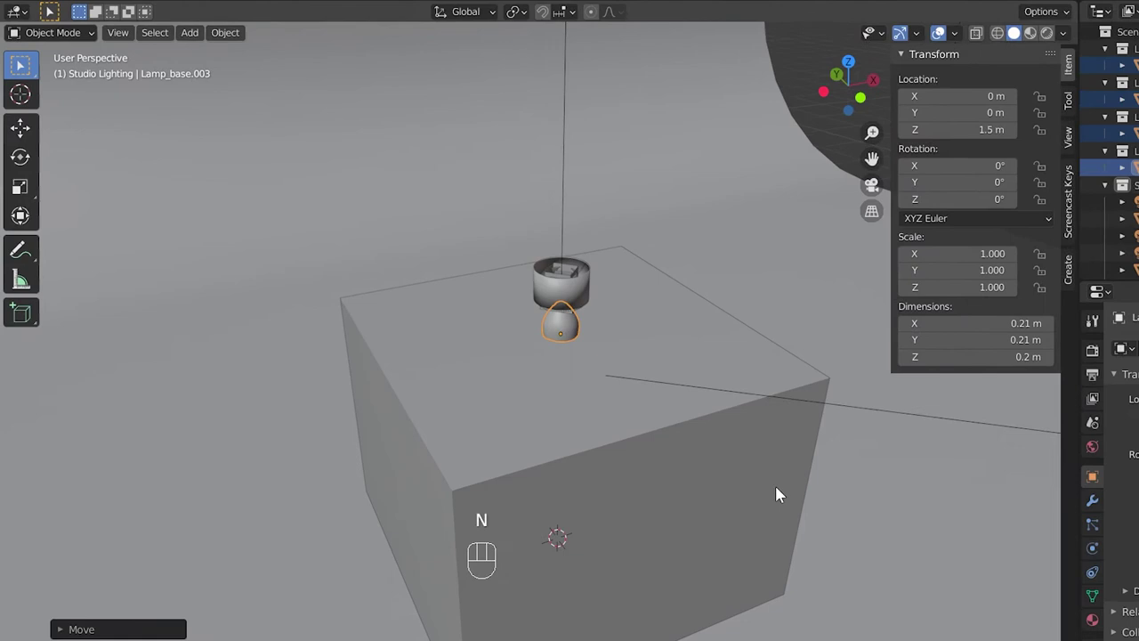
pyautogui.press('s')
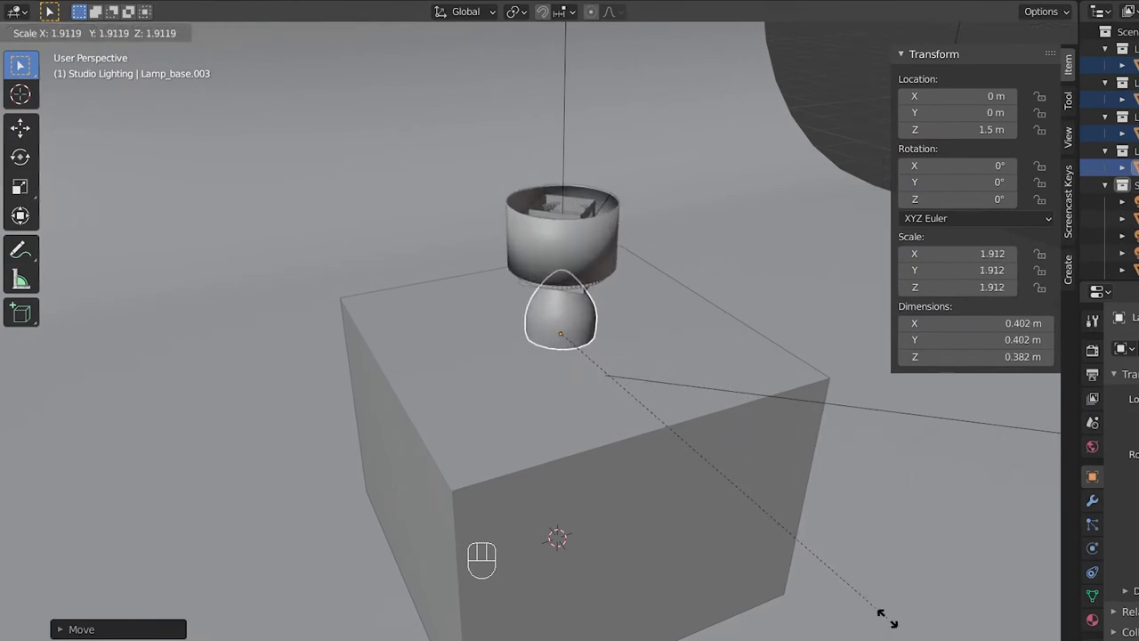
pyautogui.write('2.5')
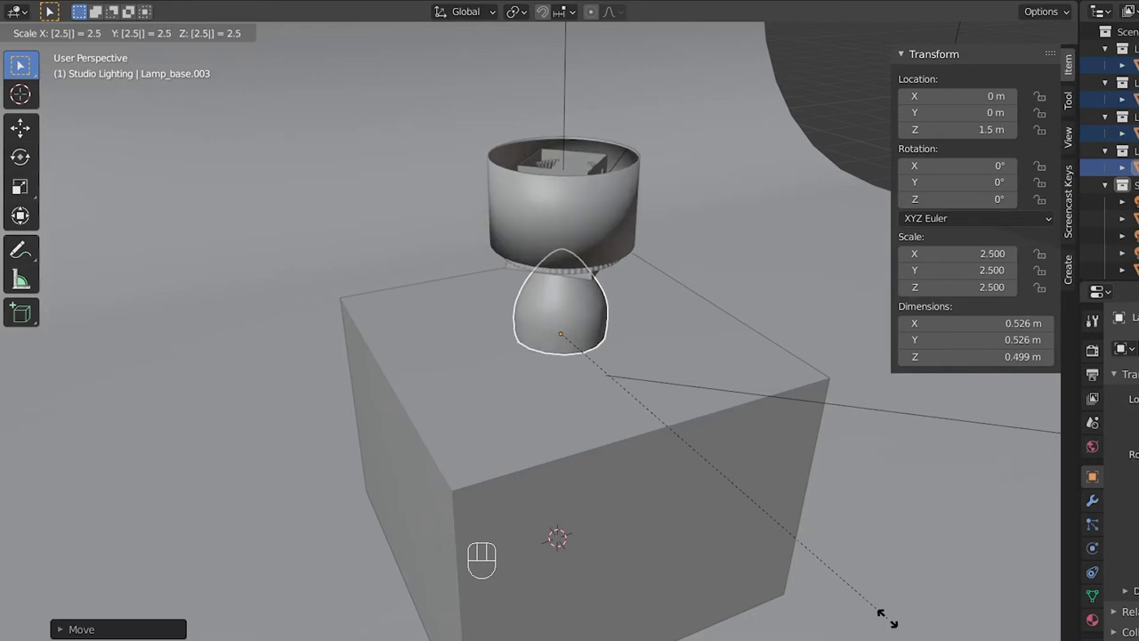
pyautogui.press('Return')
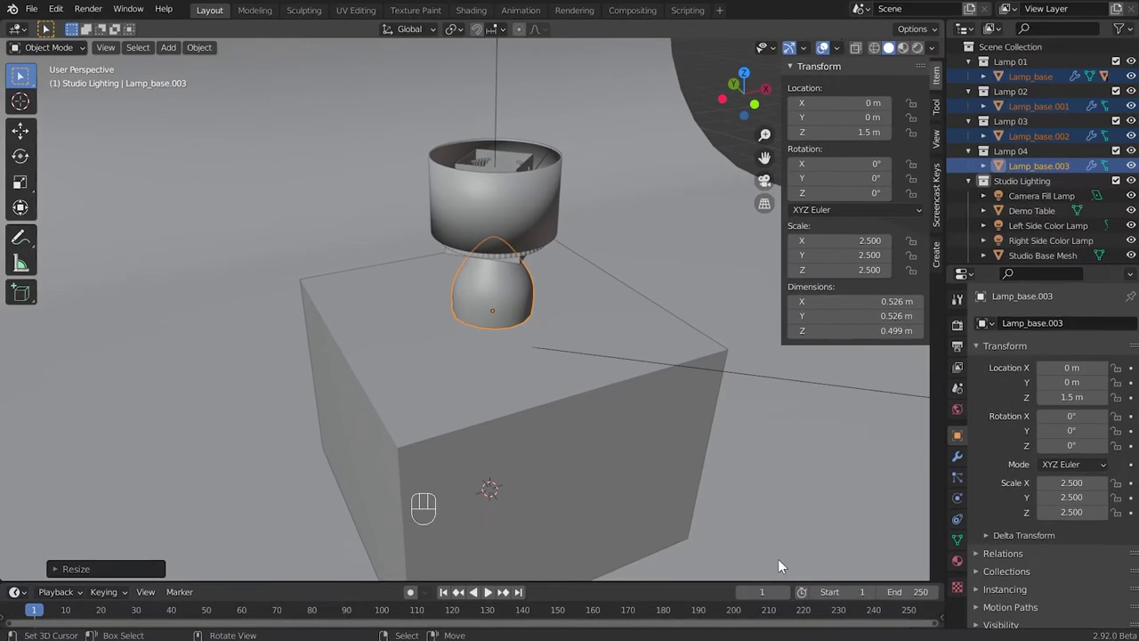
pyautogui.press('n')
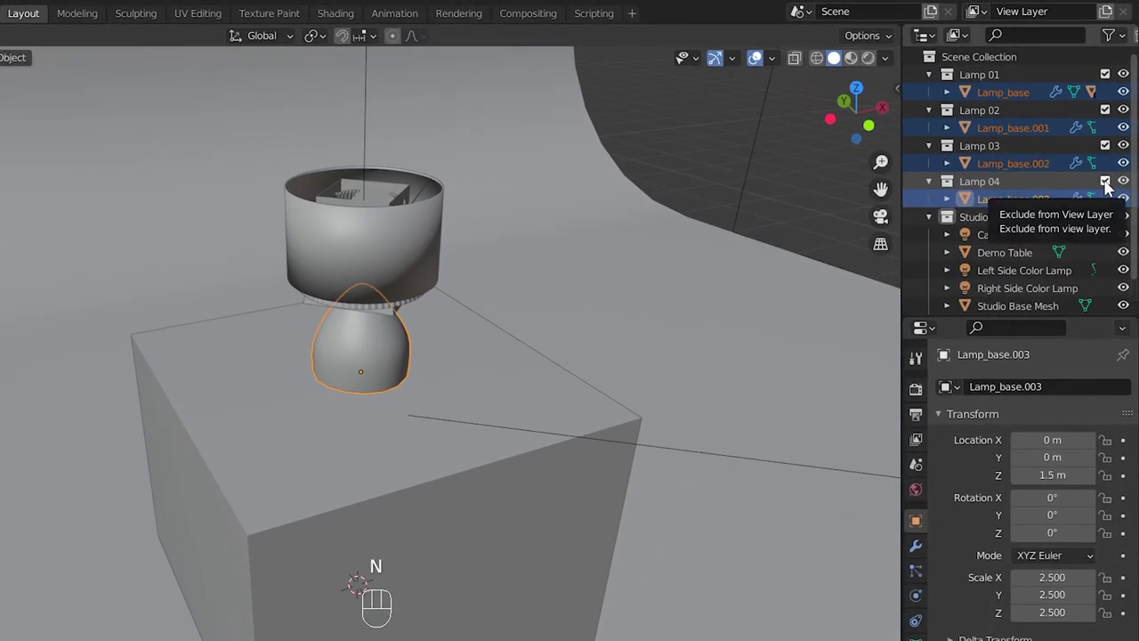
# Exclude the Lamp 02, Lamp 03 and Lamp 04 collections from the view layer and select the Lamp 01 base
pyautogui.moveTo(1104, 181); pyautogui.dragTo(1104, 116)
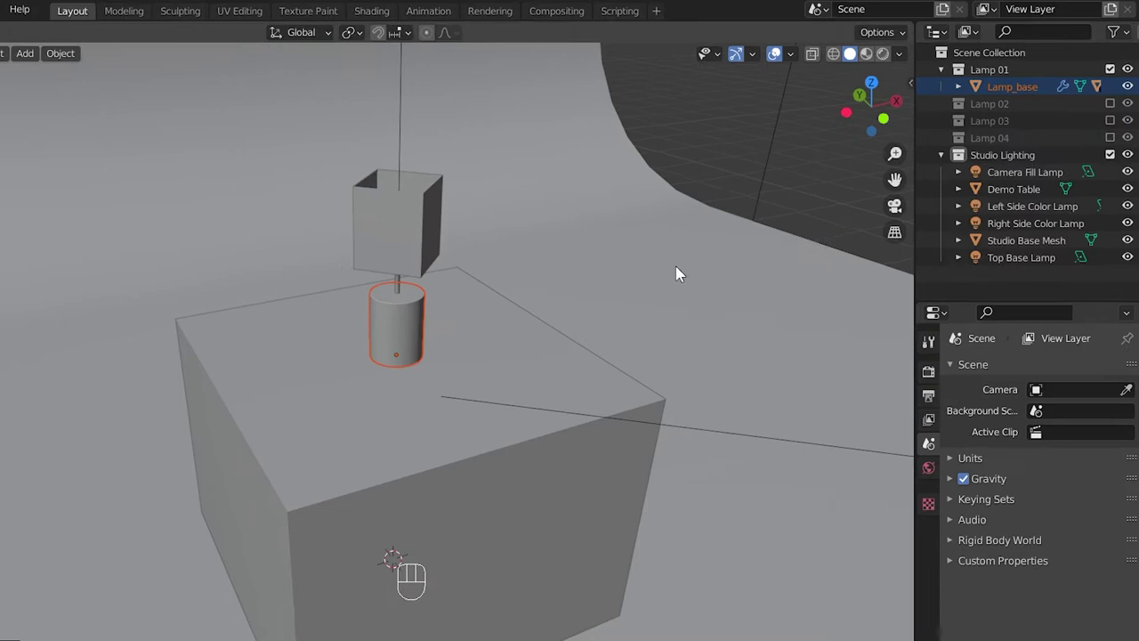
pyautogui.moveTo(748, 270); pyautogui.dragTo(685, 310, button='middle')
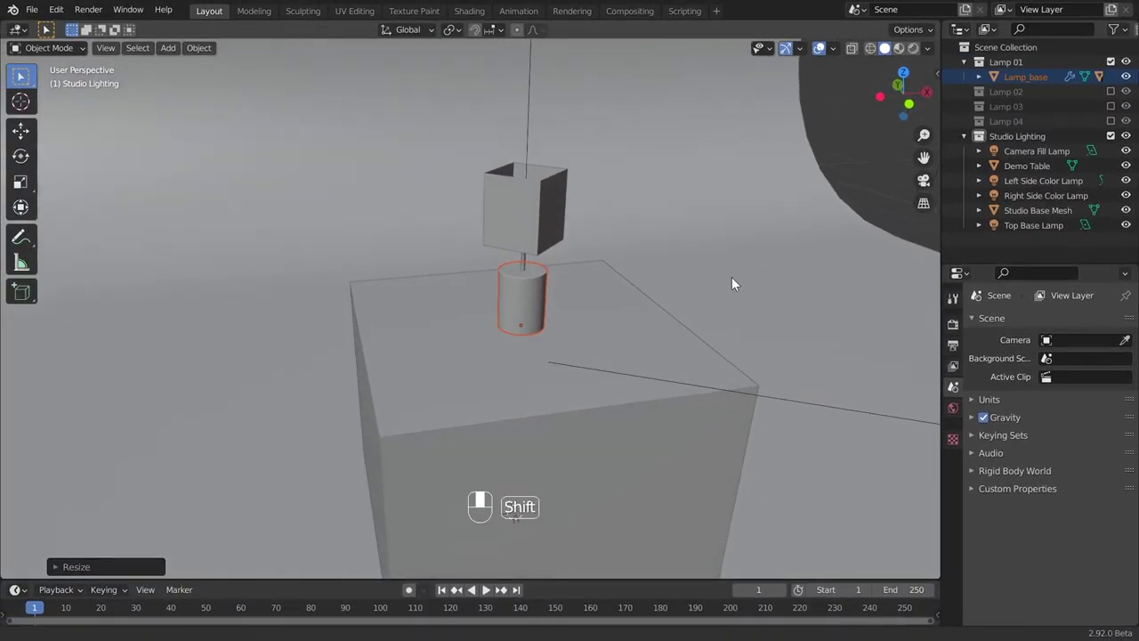
pyautogui.click(492, 301)
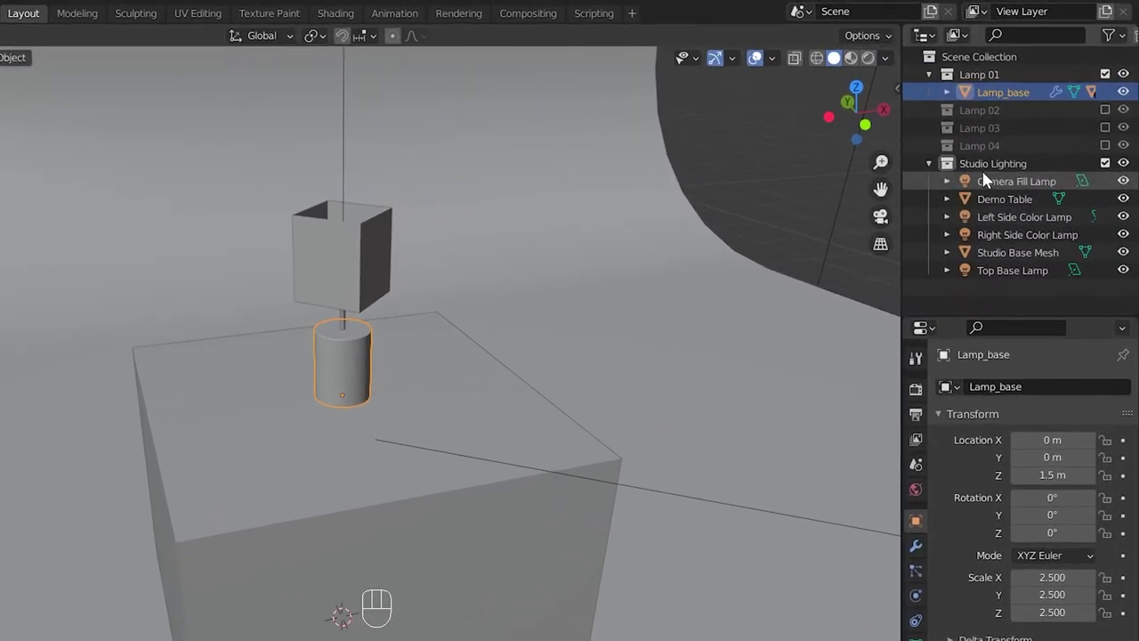
# Add a camera to the Studio Lighting collection and align it to the current view of the lamp
pyautogui.click(1012, 140)
pyautogui.keyDown('shift'); pyautogui.moveTo(894, 179); pyautogui.dragTo(610, 206, button='middle'); pyautogui.keyUp('shift')
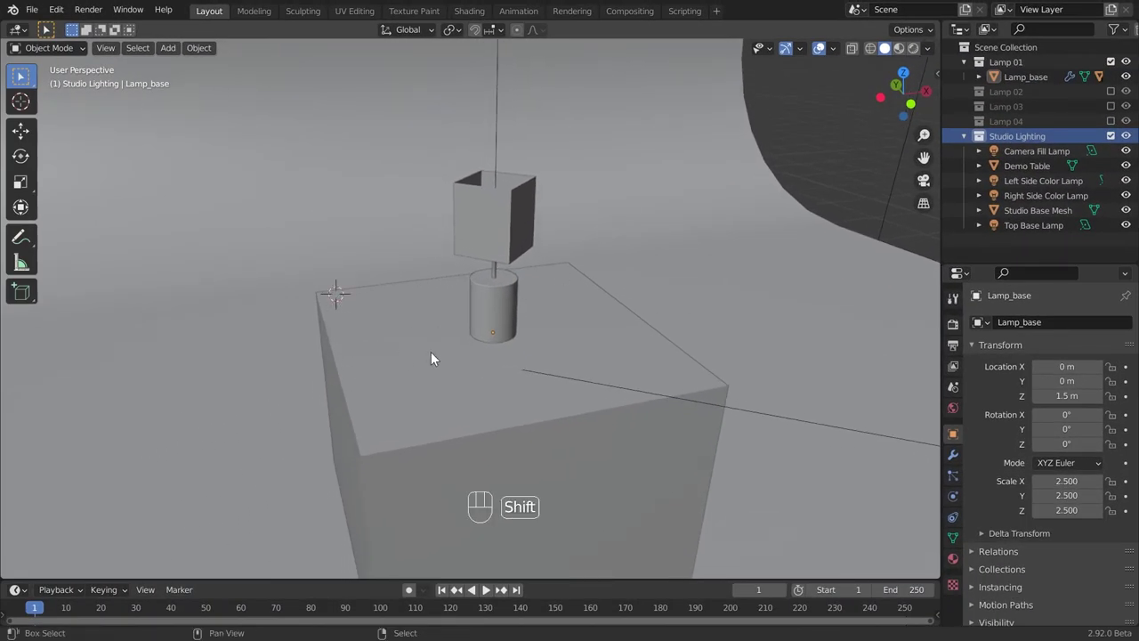
pyautogui.hotkey('shift', 'a')
pyautogui.click(363, 559)
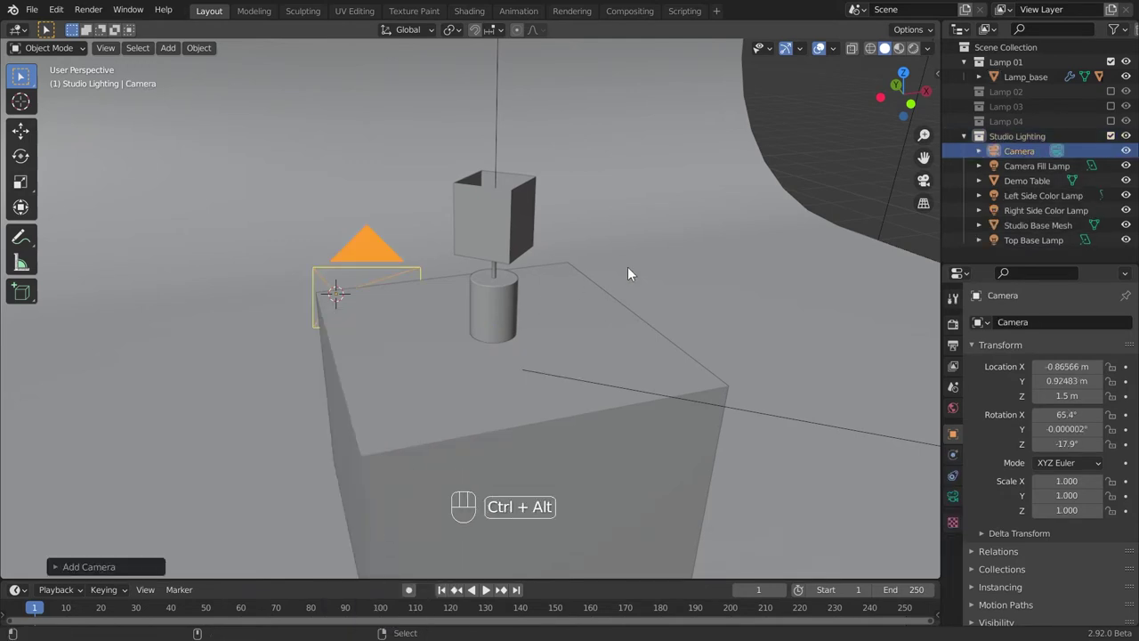
pyautogui.press('ctrl+alt+KP_0')
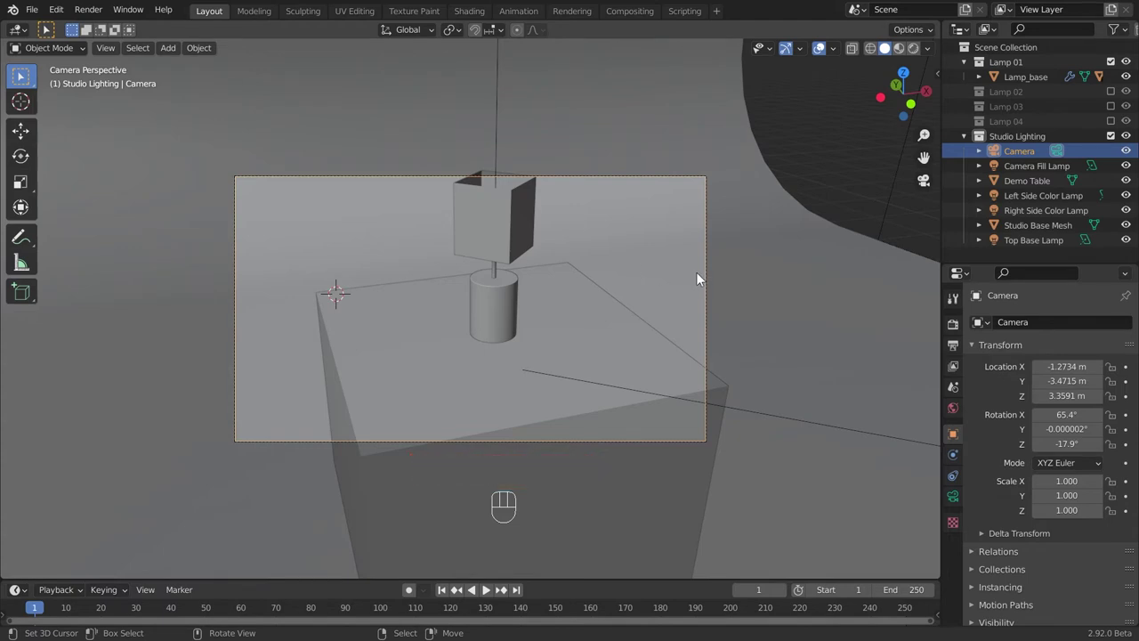
# Set the camera's location to X -1.3 m, Y -3 m and Z 2.55 m
pyautogui.keyDown('shift'); pyautogui.moveTo(706, 269); pyautogui.dragTo(680, 279, button='middle'); pyautogui.keyUp('shift')
pyautogui.press('n')
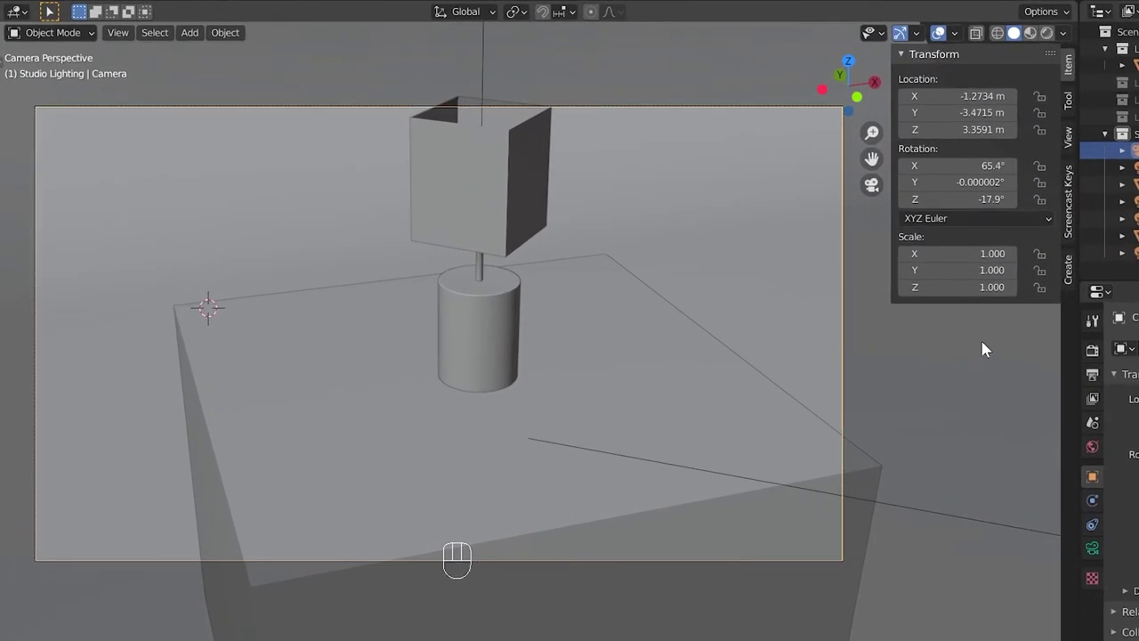
pyautogui.click(979, 95)
pyautogui.press('BackSpace')
pyautogui.write('-1.3')
pyautogui.press('Tab')
pyautogui.write('-3')
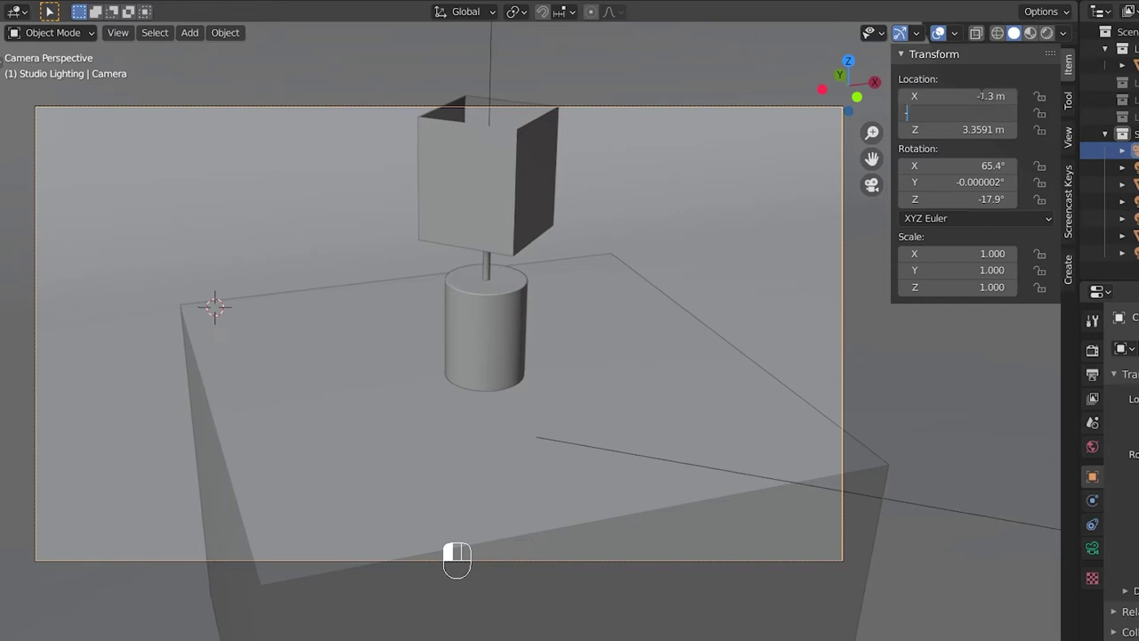
pyautogui.press('Tab')
pyautogui.write('2.55')
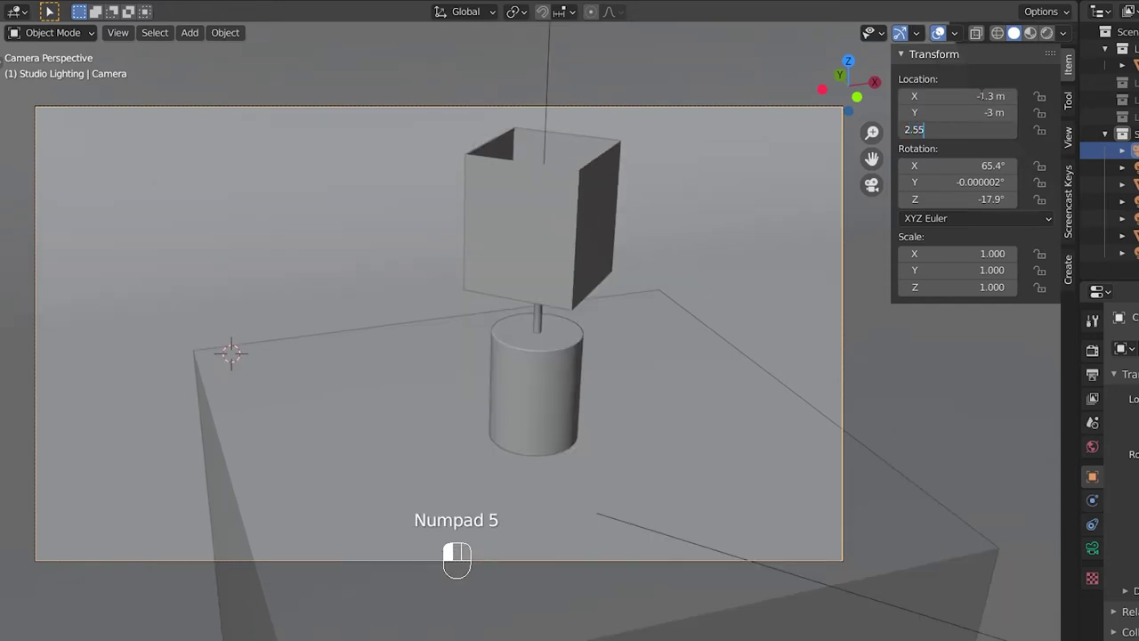
# Set the camera's rotation to X 80.5°, Y 0° and Z -23.5°
pyautogui.press('Tab')
pyautogui.write('80.5')
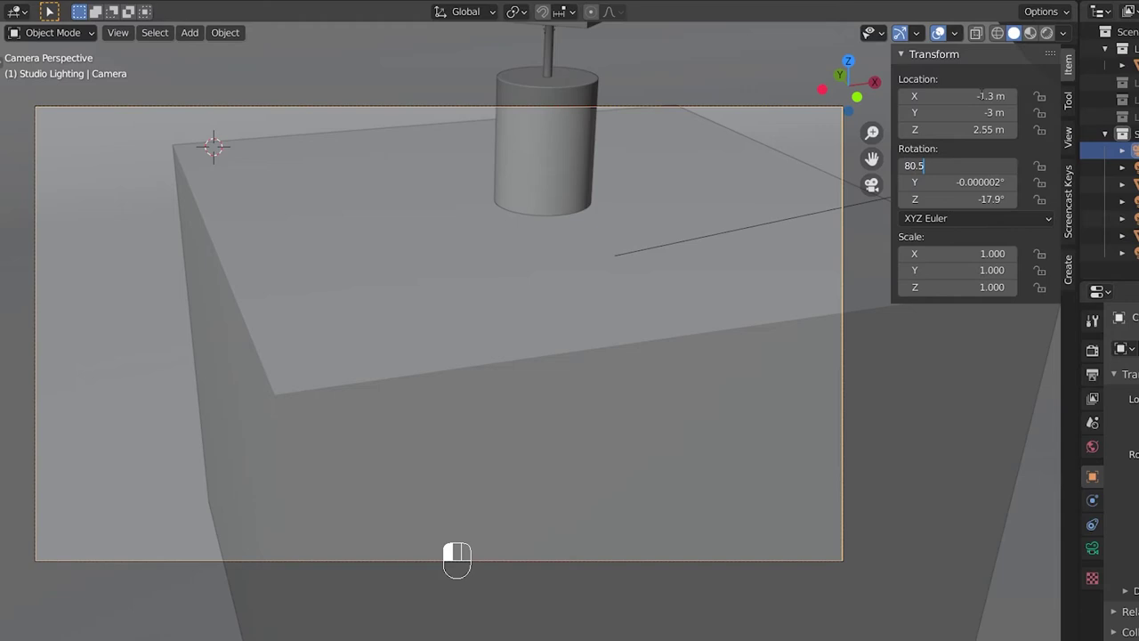
pyautogui.press('Tab')
pyautogui.write('0')
pyautogui.press('Tab')
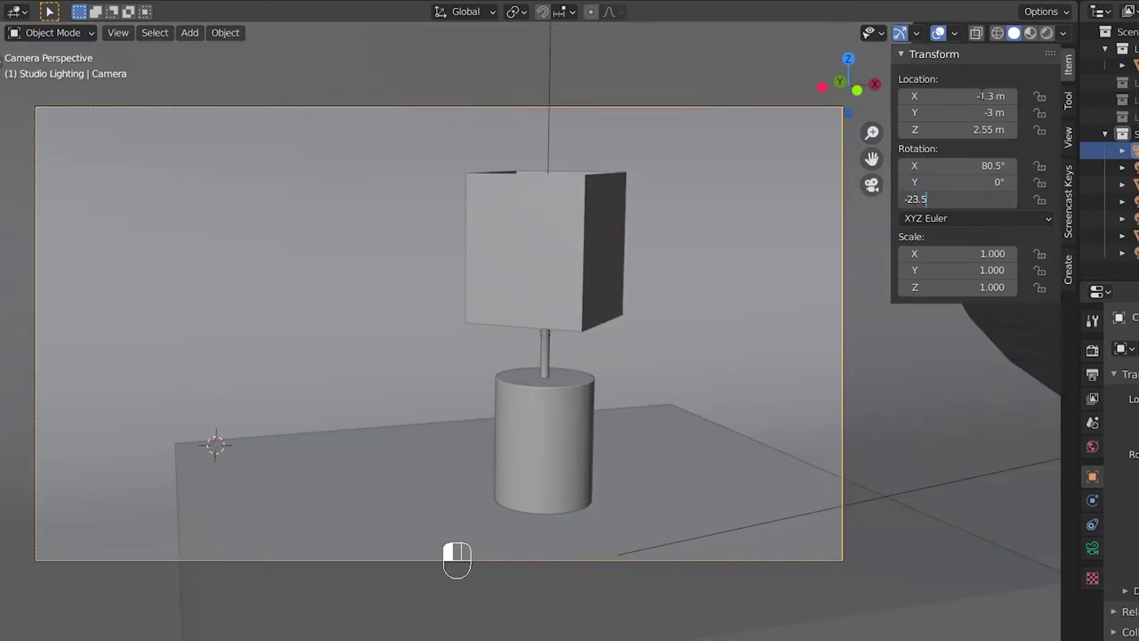
pyautogui.press('Return')
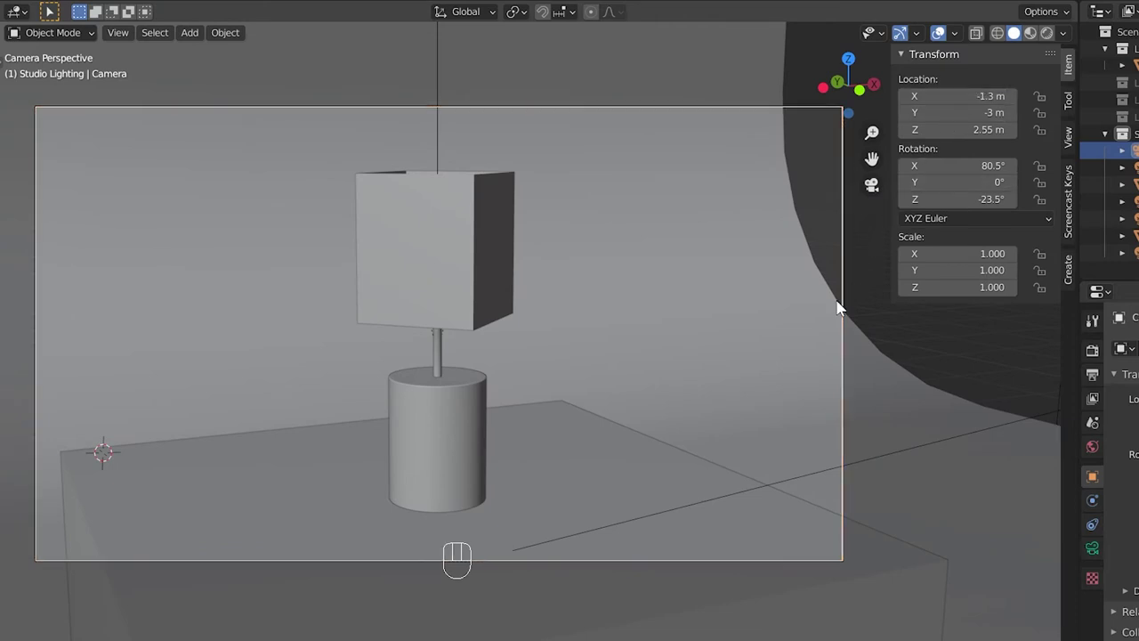
pyautogui.press('n')
# Widen the Studio Base Mesh by scaling it by 3 along the X axis in the top view
pyautogui.keyDown('shift'); pyautogui.moveTo(668, 318); pyautogui.dragTo(766, 315, button='middle'); pyautogui.keyUp('shift')
pyautogui.click(797, 262)
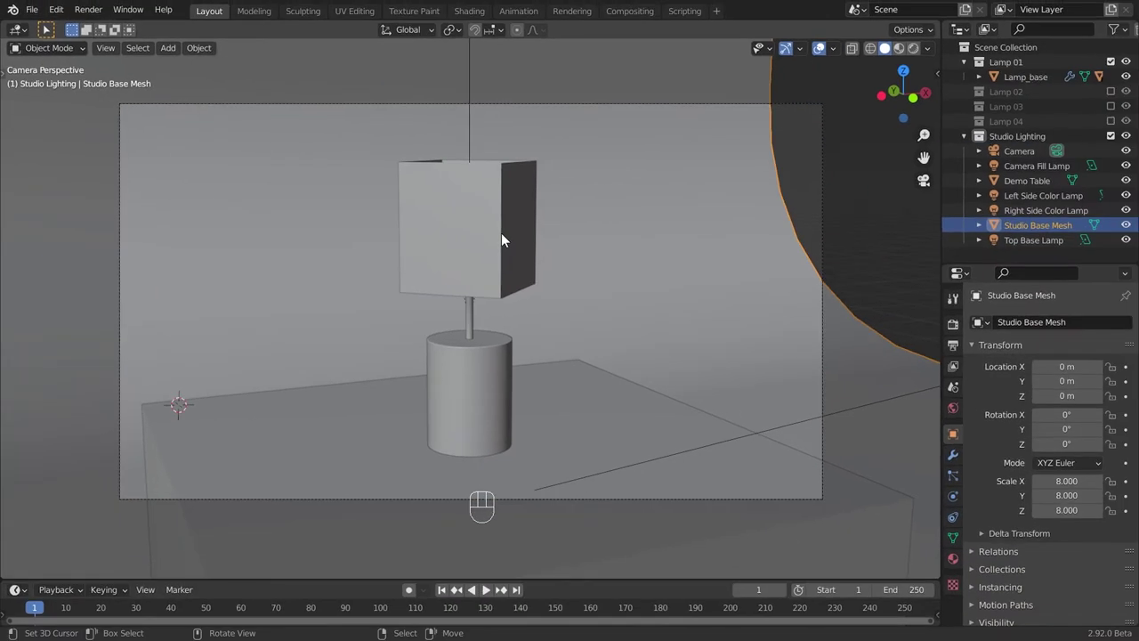
pyautogui.press('KP_7')
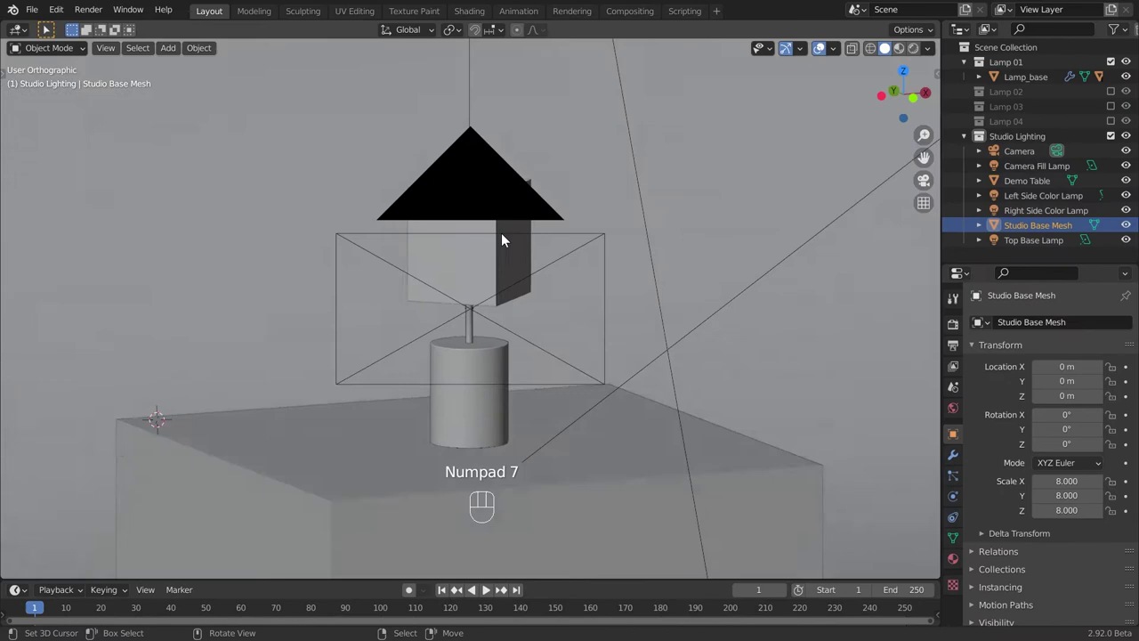
pyautogui.keyDown('ctrl'); pyautogui.moveTo(678, 117); pyautogui.dragTo(687, 534, button='middle'); pyautogui.keyUp('ctrl')
pyautogui.keyDown('ctrl'); pyautogui.moveTo(692, 389); pyautogui.dragTo(756, 340, button='middle'); pyautogui.keyUp('ctrl')
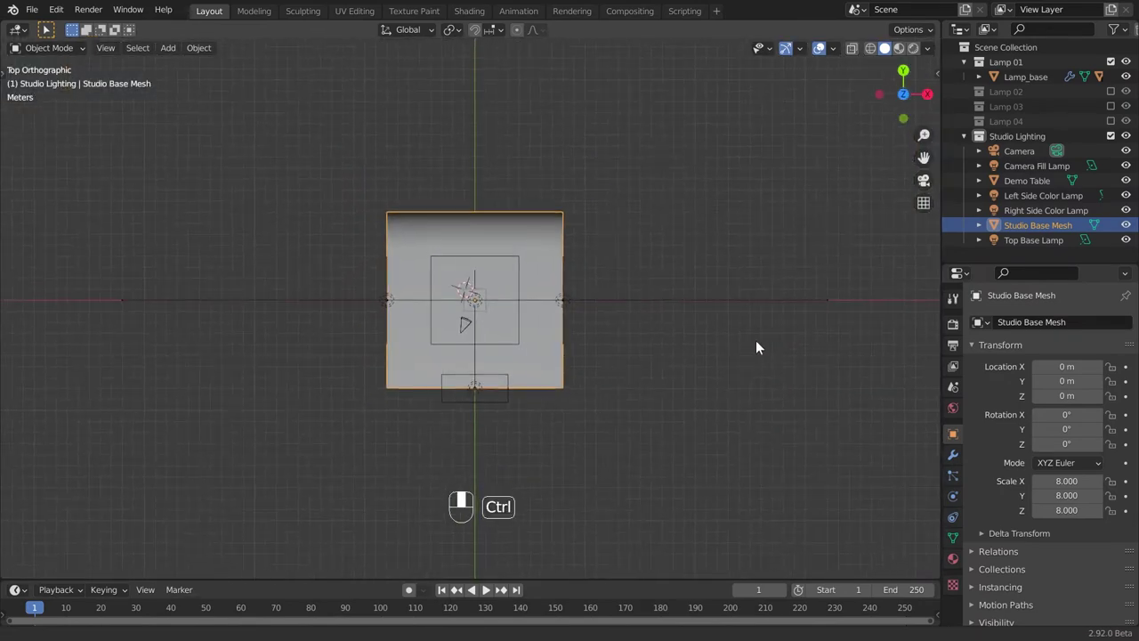
pyautogui.press('n')
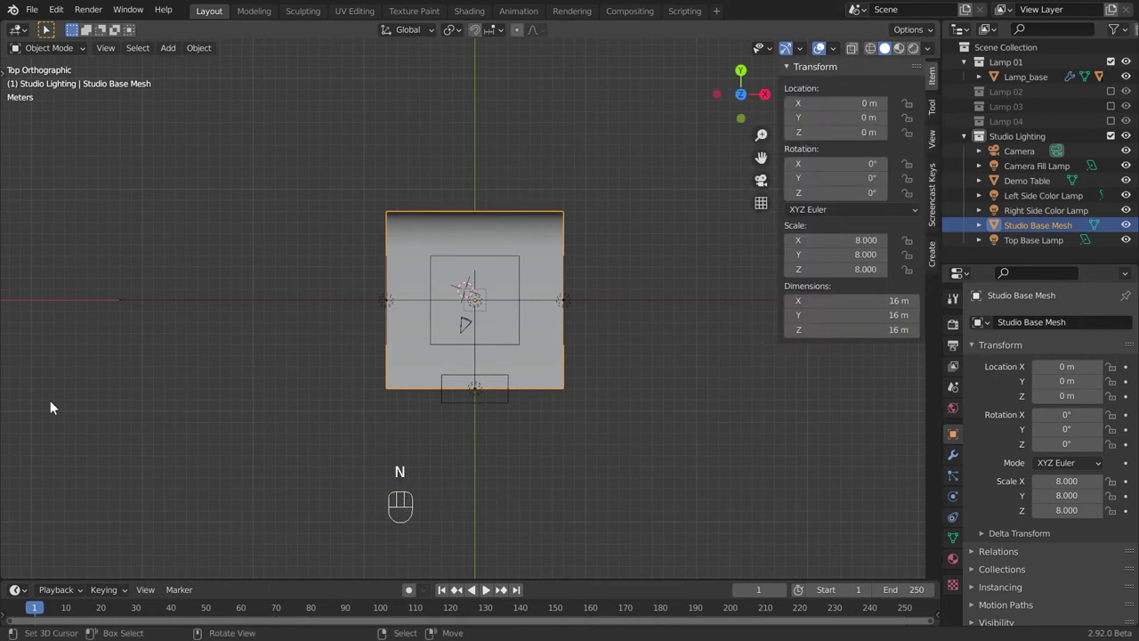
pyautogui.press('s')
pyautogui.press('x')
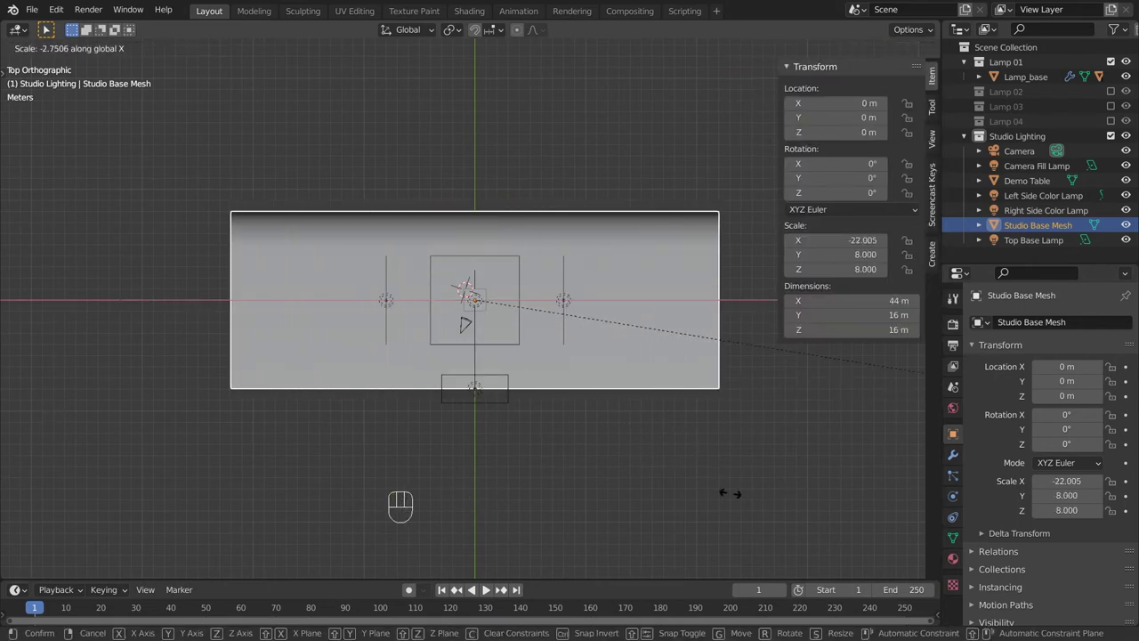
pyautogui.write('3')
pyautogui.press('Return')
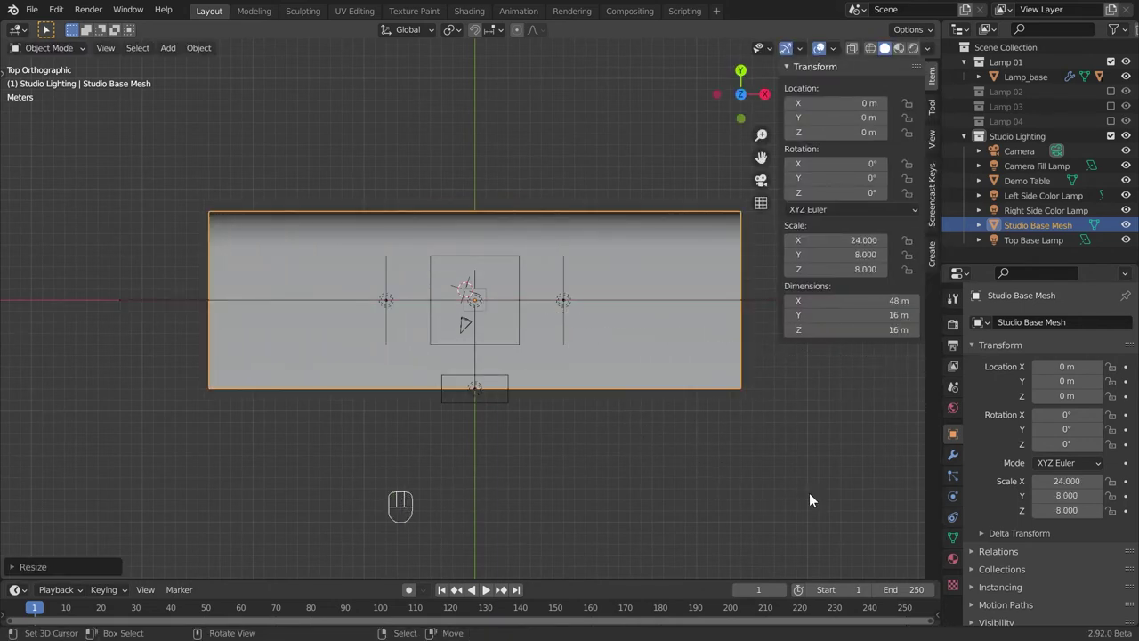
pyautogui.press('n')
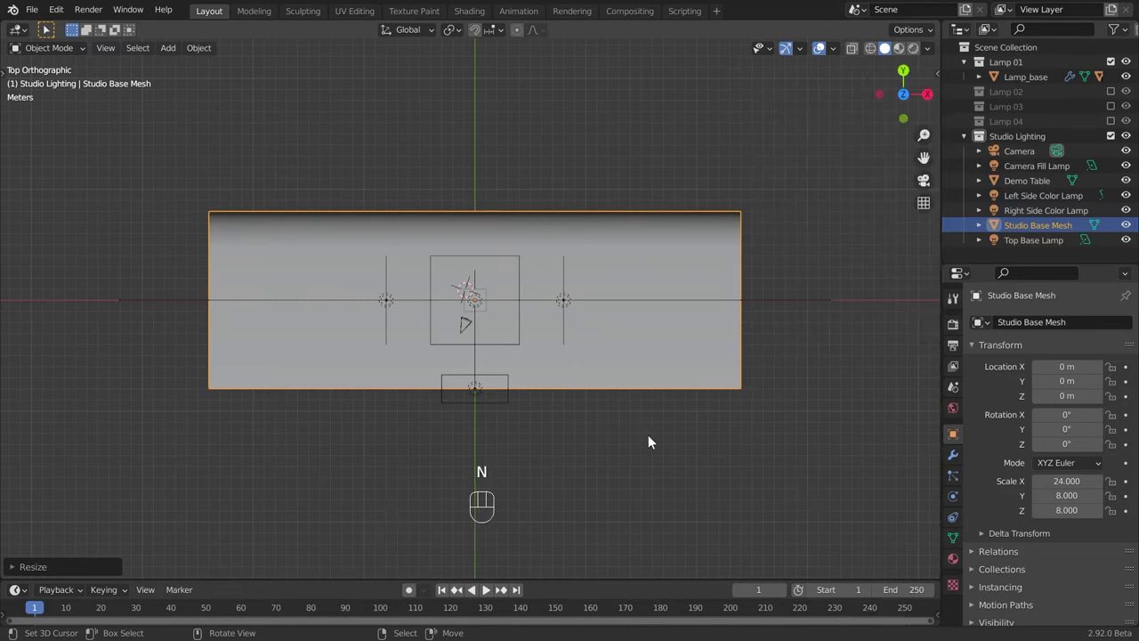
# Check the widened backdrop in perspective and through the camera, and make Studio Lighting the active collection
pyautogui.moveTo(505, 412); pyautogui.dragTo(565, 190, button='middle')
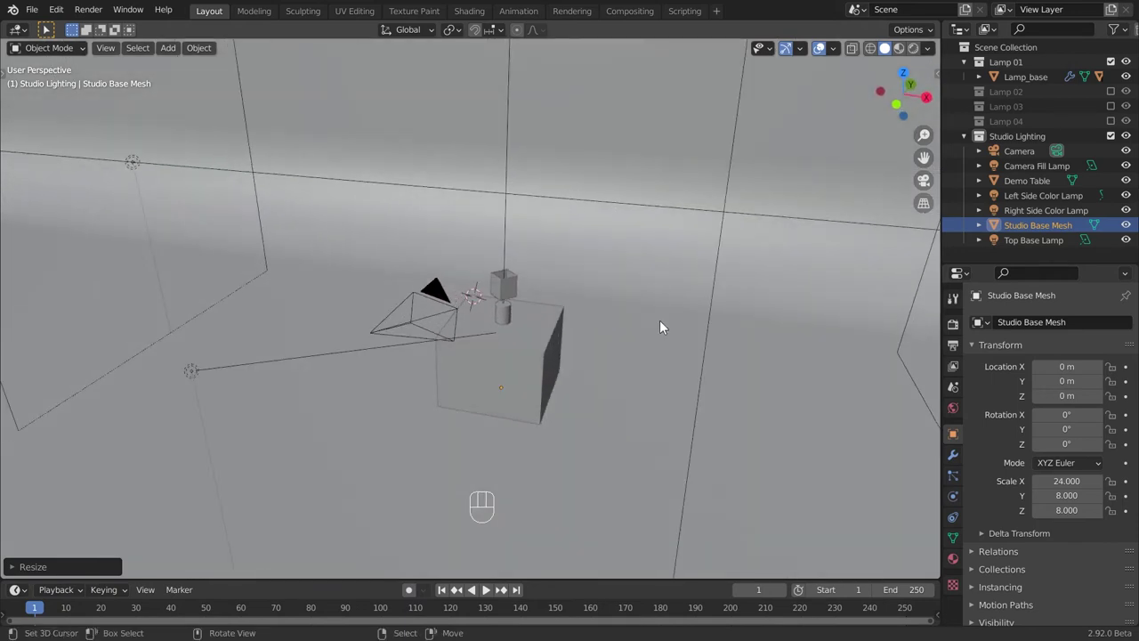
pyautogui.press('KP_0')
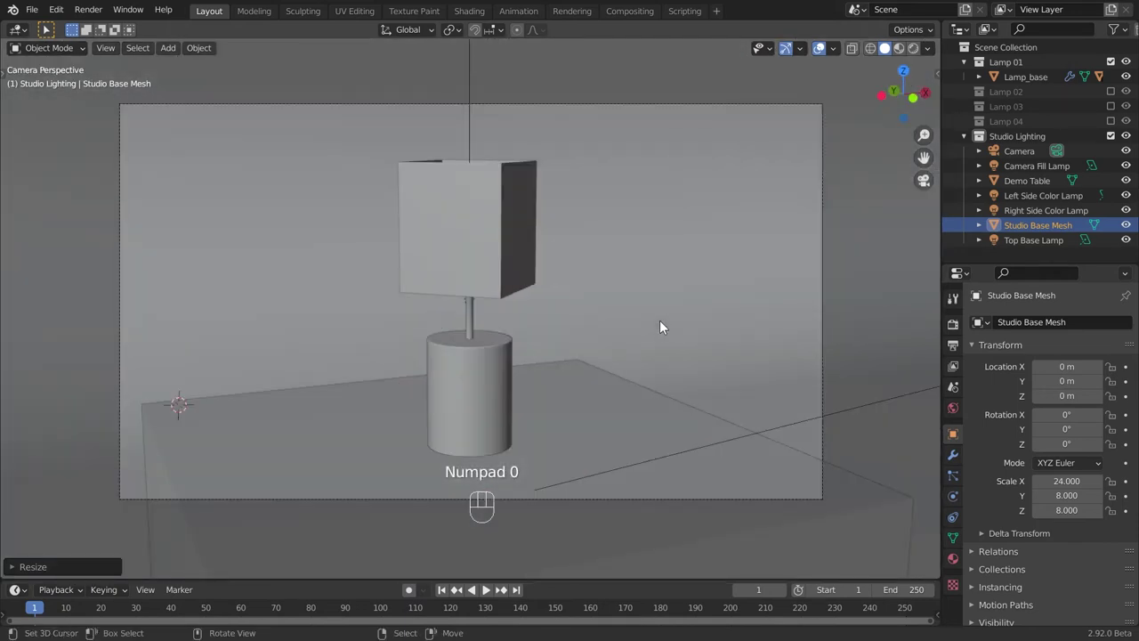
pyautogui.click(1018, 136)
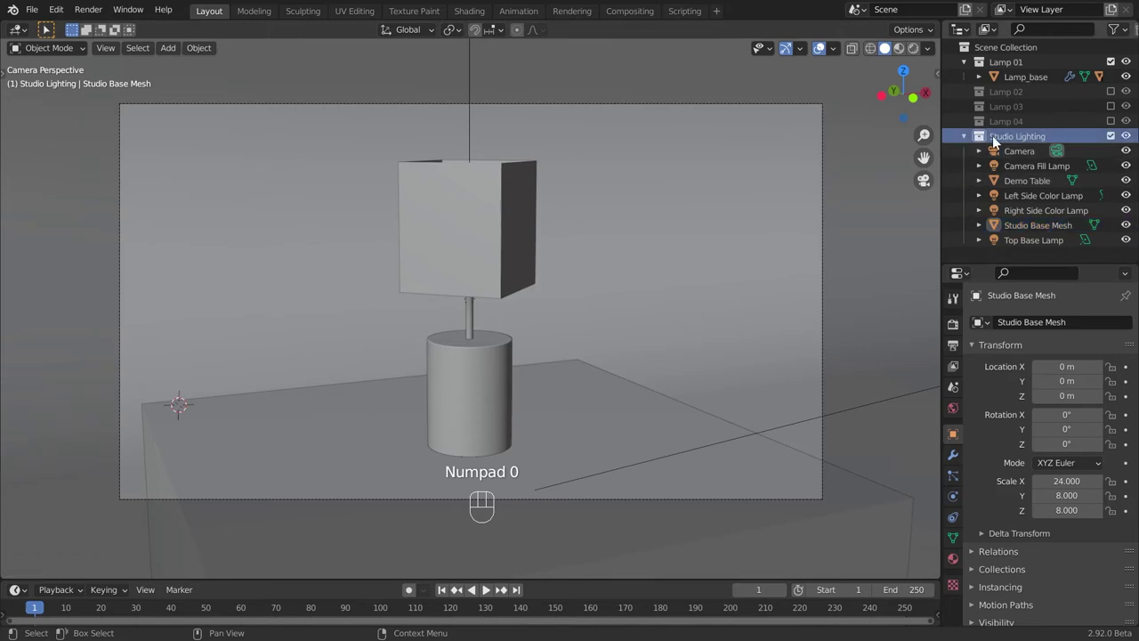
pyautogui.keyDown('shift'); pyautogui.moveTo(661, 257); pyautogui.dragTo(677, 266, button='middle'); pyautogui.keyUp('shift')
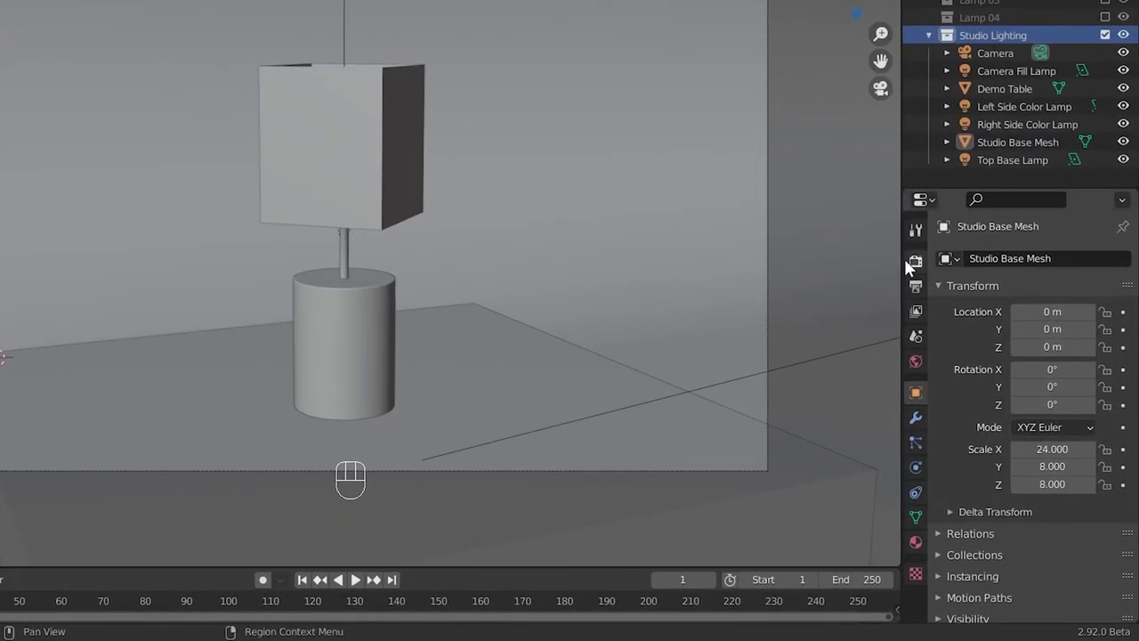
# Set the scene's render engine to Cycles
pyautogui.click(953, 324)
pyautogui.click(1044, 258)
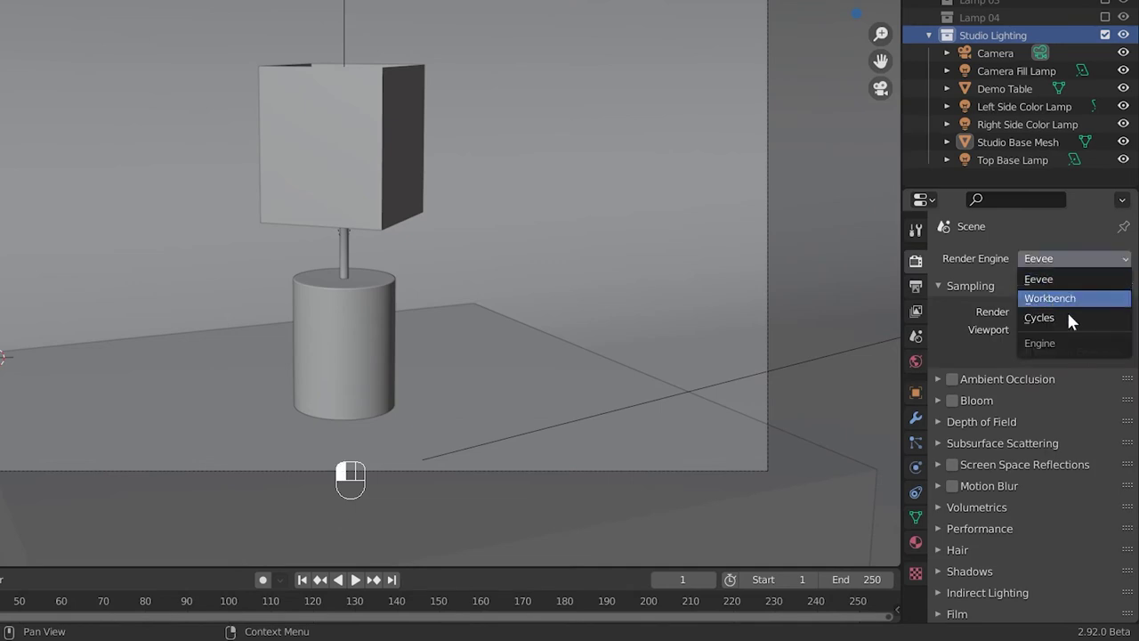
pyautogui.click(1123, 318)
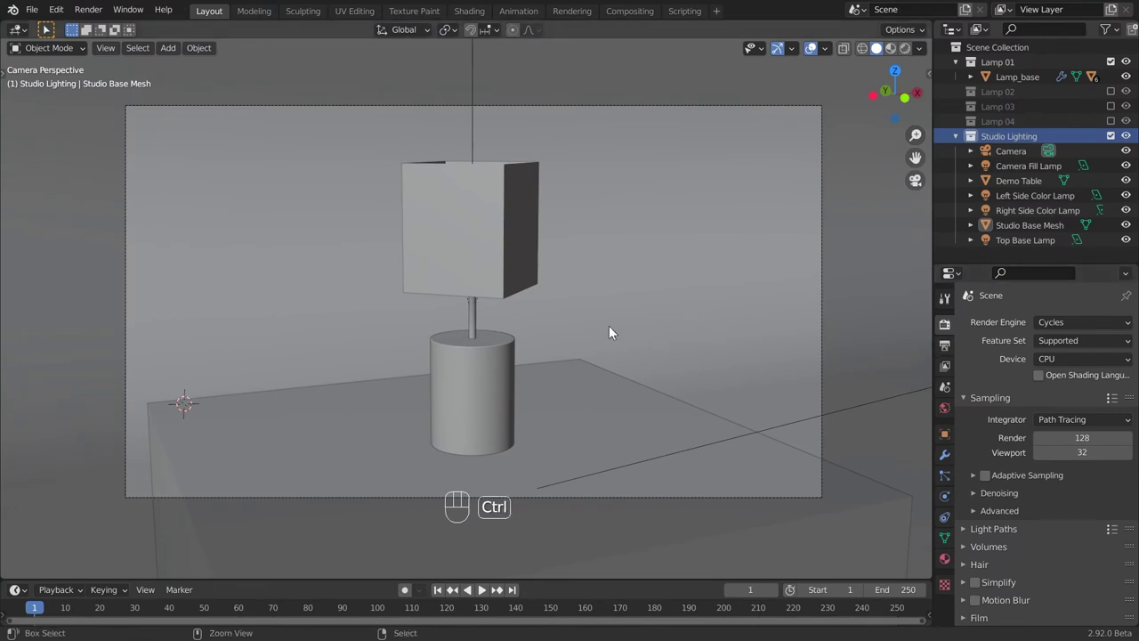
# Define a render region around the lamp at full camera-frame height and preview it in Rendered shading
pyautogui.hotkey('ctrl', 'b')
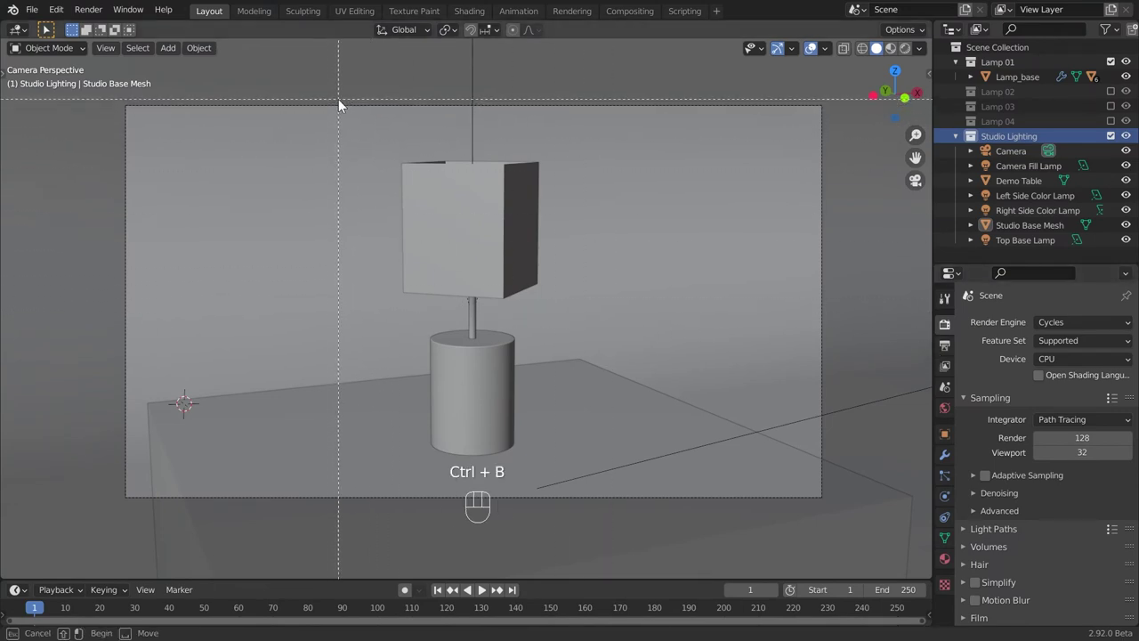
pyautogui.moveTo(338, 99); pyautogui.dragTo(597, 511)
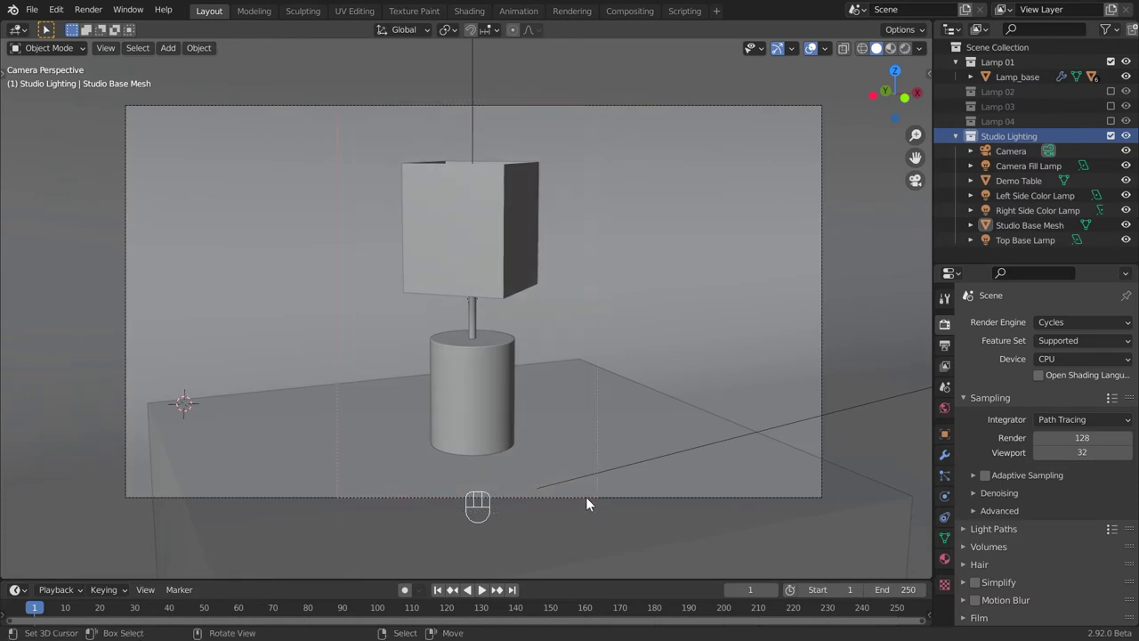
pyautogui.press('z')
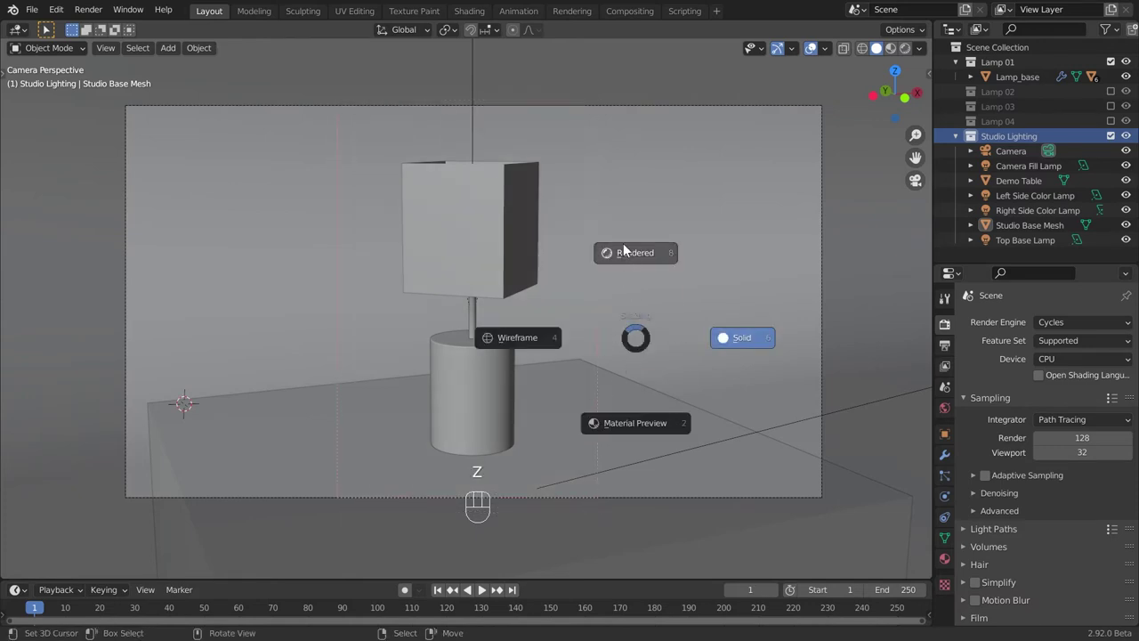
pyautogui.click(627, 251)
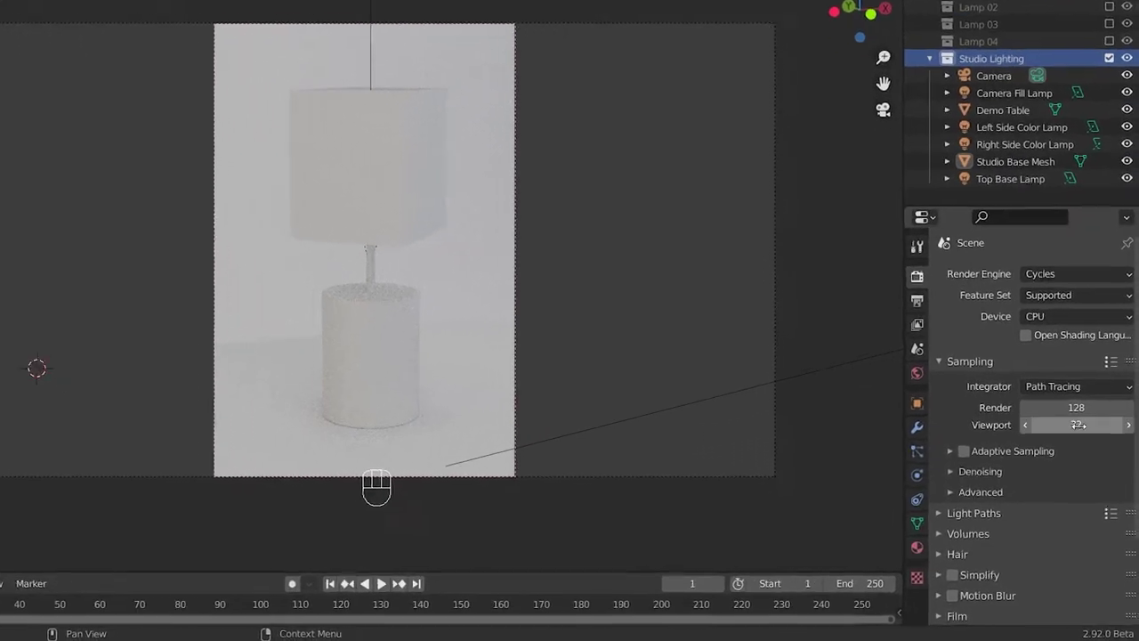
# Set the Cycles viewport samples to 10 and enable Adaptive Sampling
pyautogui.doubleClick(1082, 452)
pyautogui.write('10')
pyautogui.press('Return')
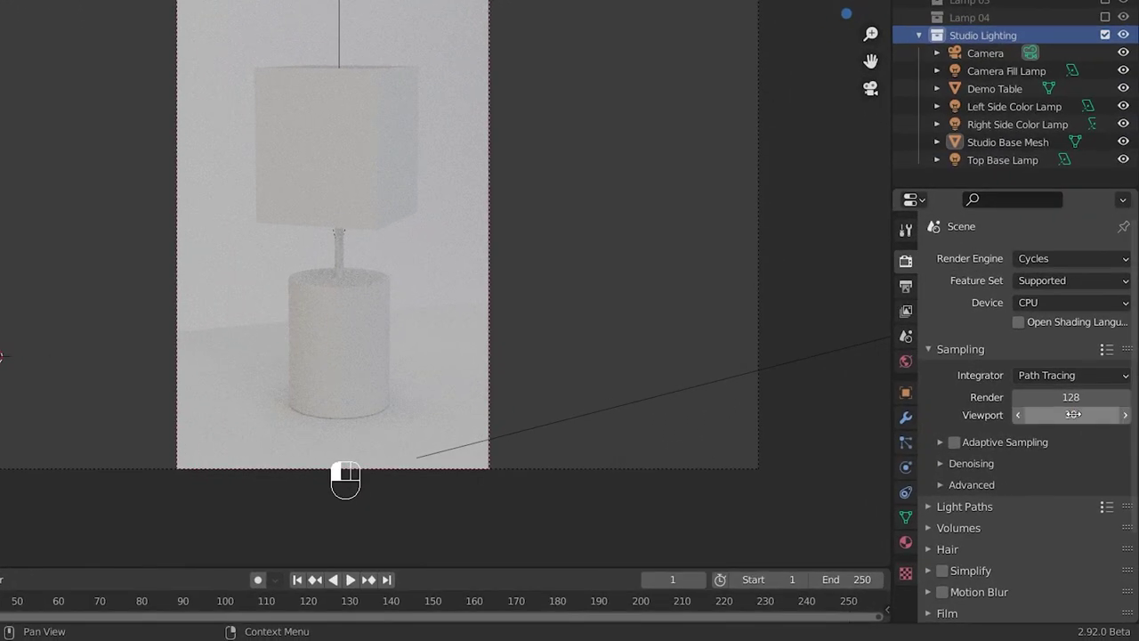
pyautogui.click(954, 443)
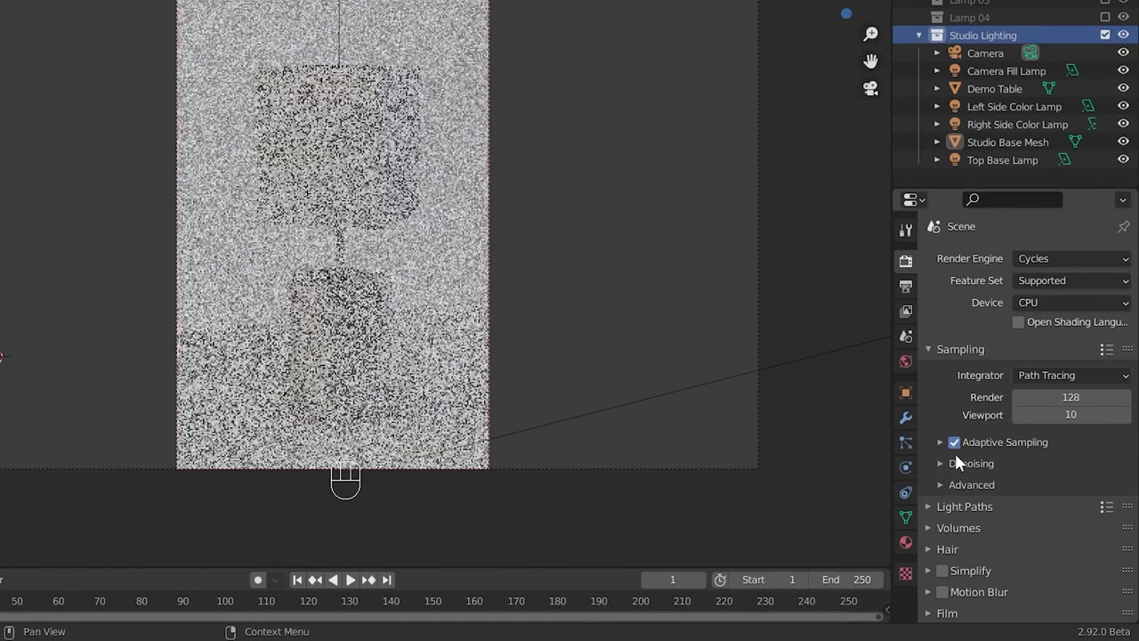
# Enable viewport denoising and set its denoiser to OpenImageDenoise
pyautogui.click(939, 463)
pyautogui.scroll(-1, 942, 471)
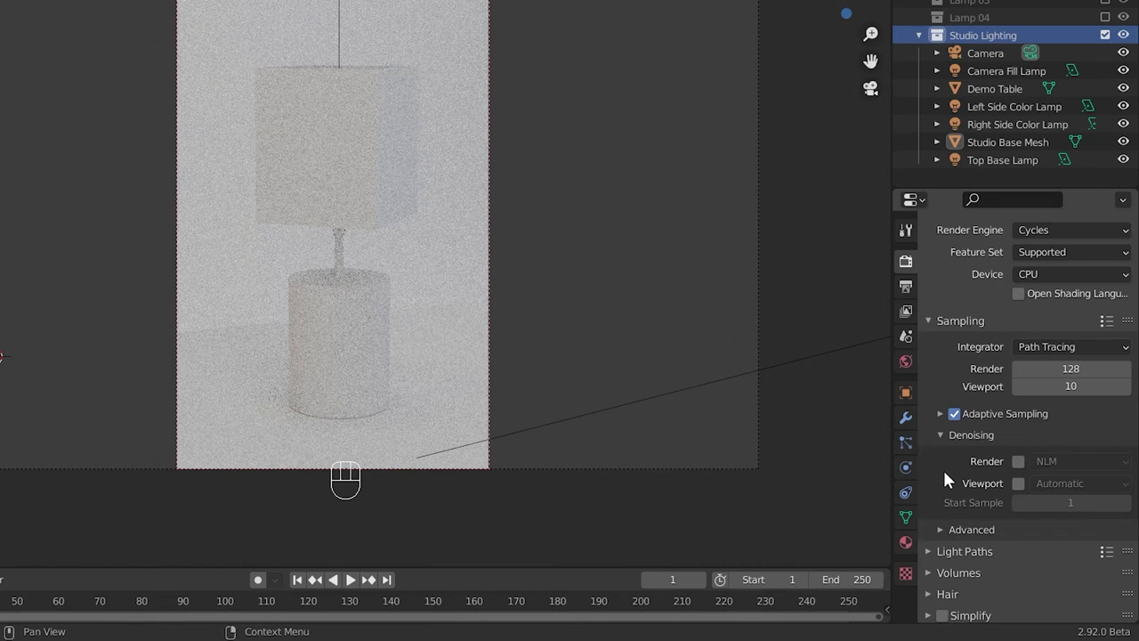
pyautogui.click(1018, 483)
pyautogui.click(1062, 483)
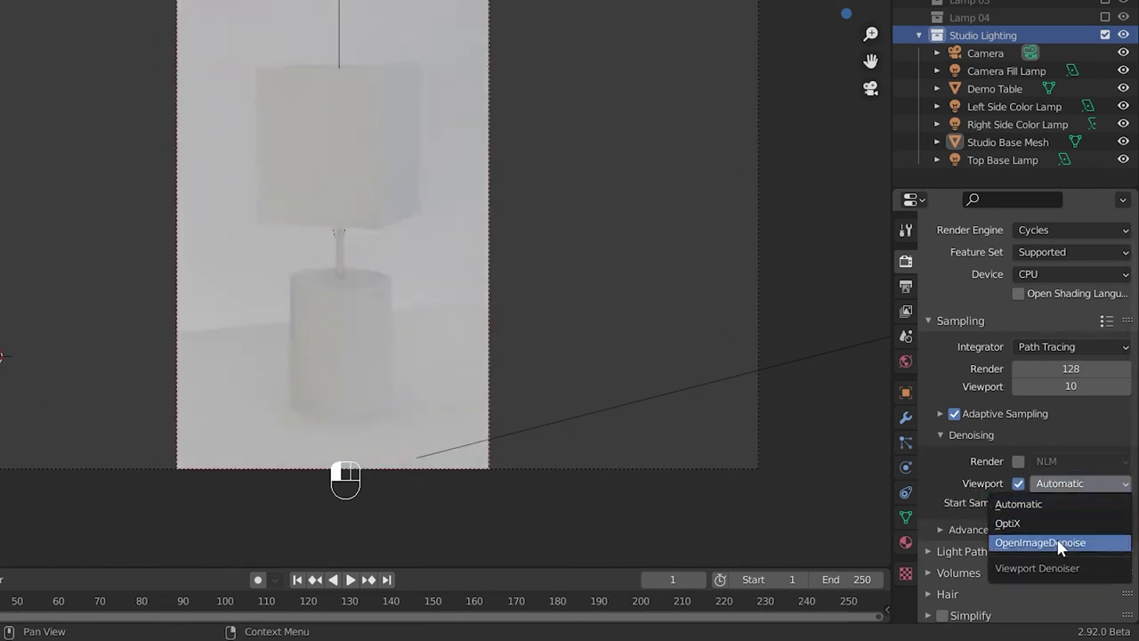
pyautogui.click(1060, 543)
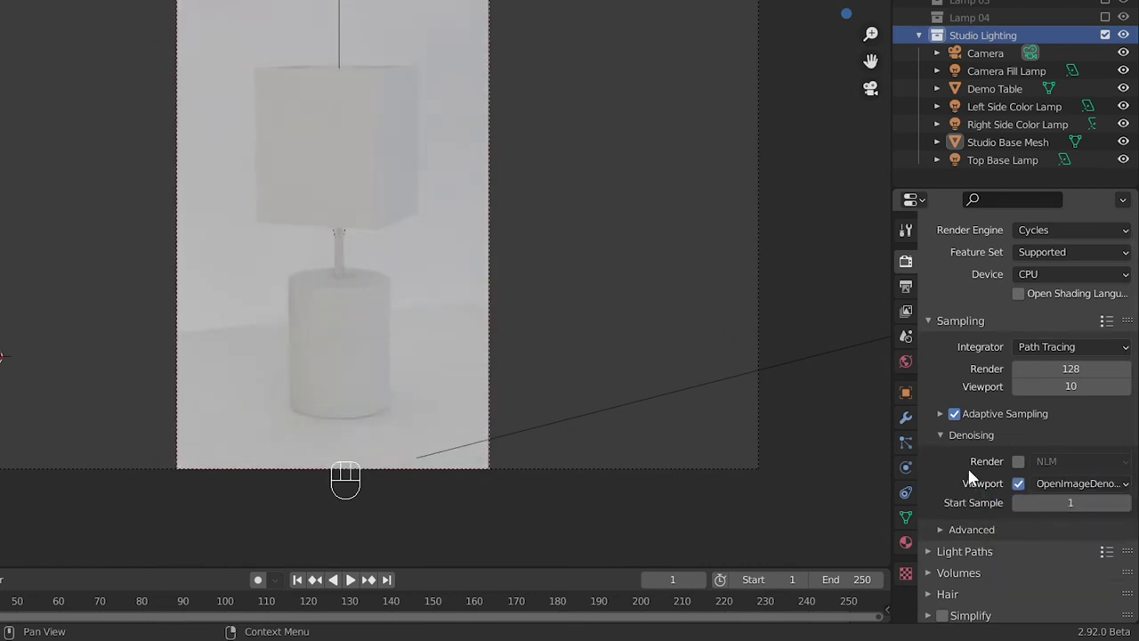
pyautogui.click(937, 434)
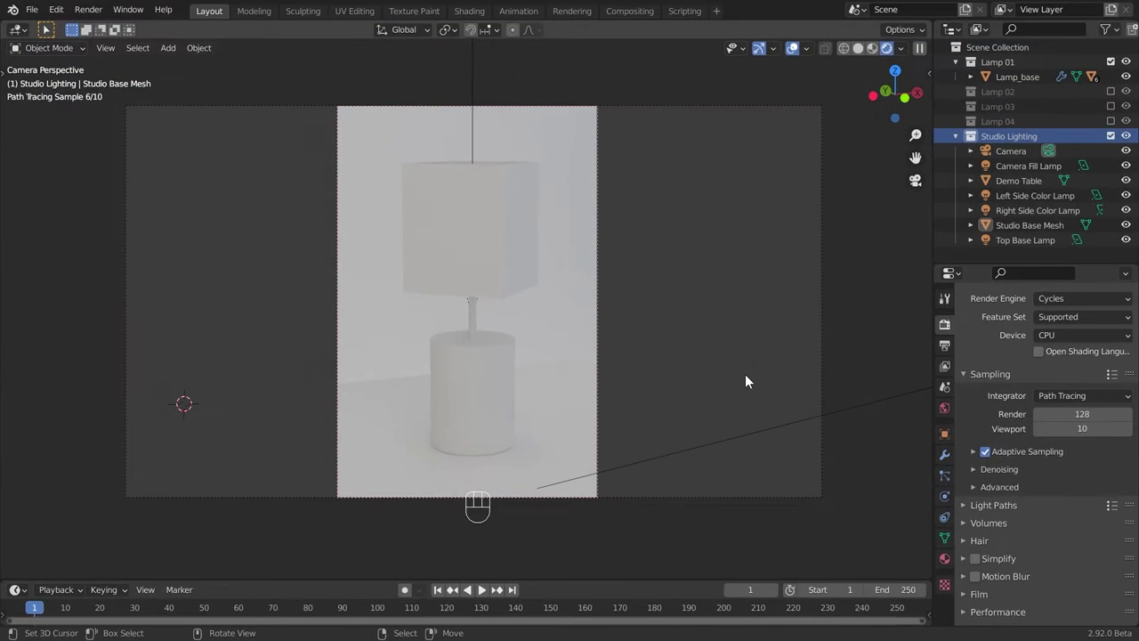
# Return to Solid shading and split the viewport into two side-by-side 3D views of slightly unequal width
pyautogui.press('z')
pyautogui.click(848, 374)
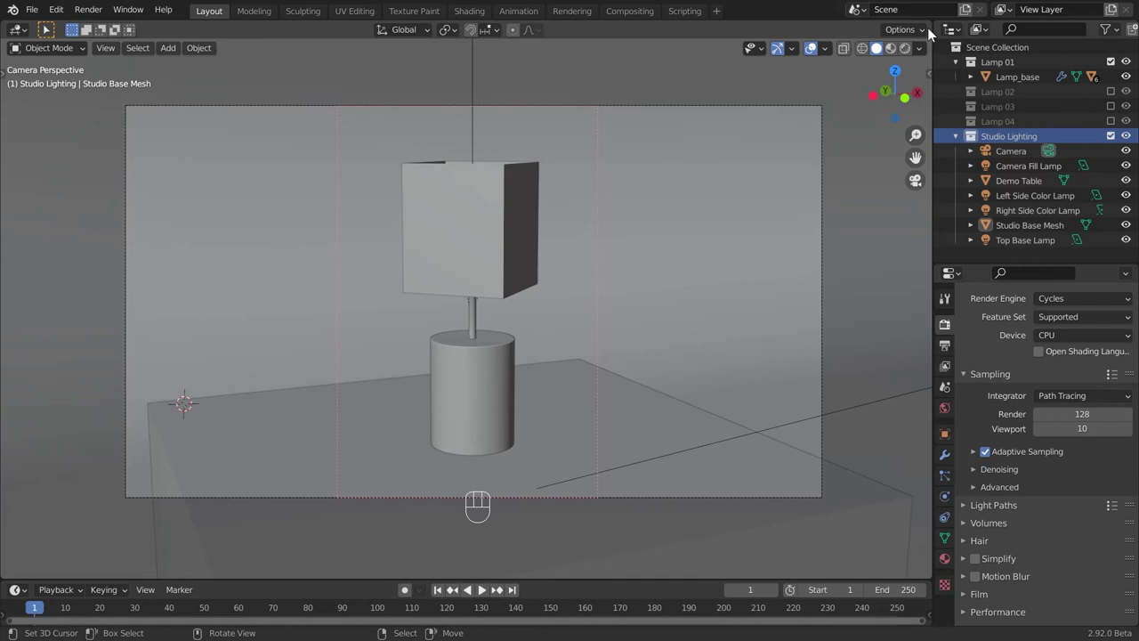
pyautogui.moveTo(928, 27); pyautogui.dragTo(476, 138)
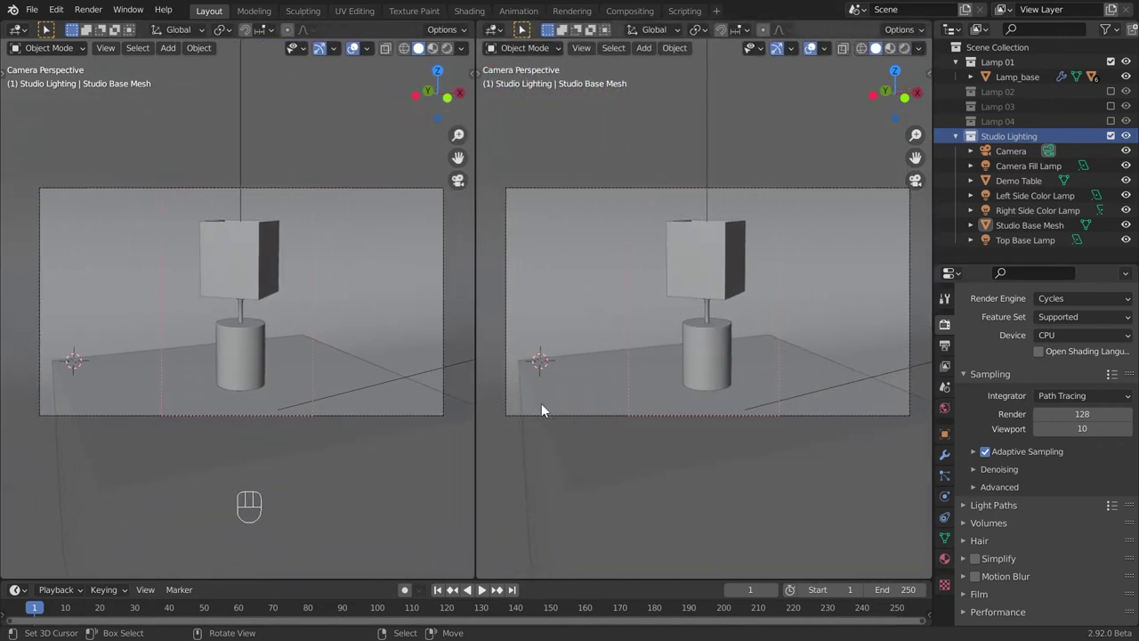
pyautogui.moveTo(475, 364); pyautogui.dragTo(540, 364)
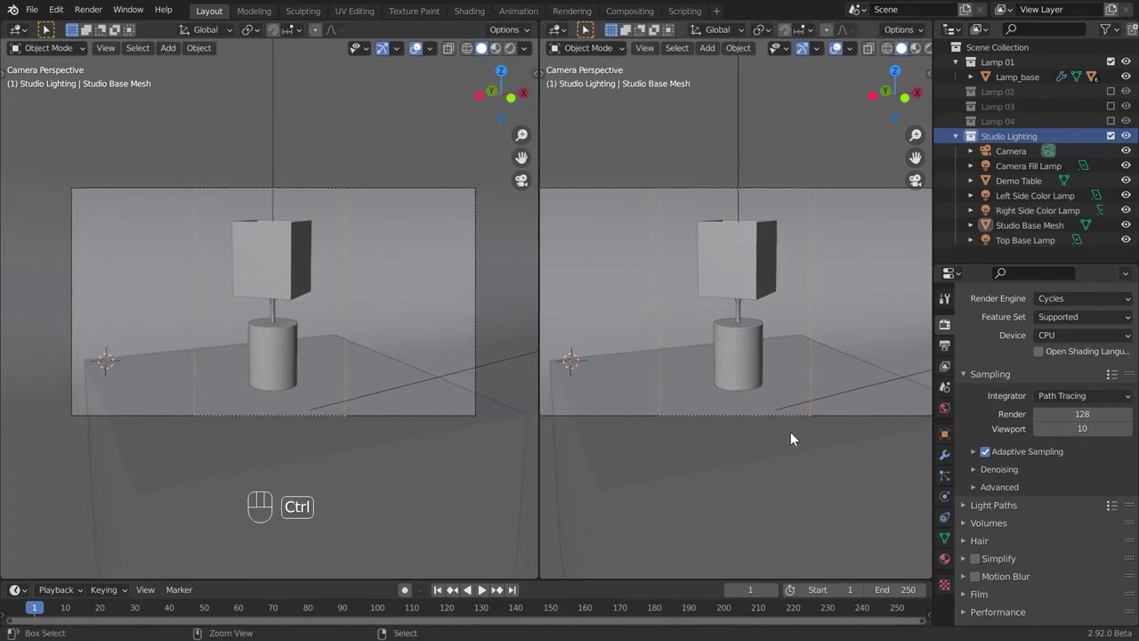
# Turn the narrower 3D view into a clean lamp preview with gizmos and overlays hidden and Rendered shading on
pyautogui.keyDown('ctrl'); pyautogui.moveTo(790, 435); pyautogui.dragTo(810, 305, button='middle'); pyautogui.keyUp('ctrl')
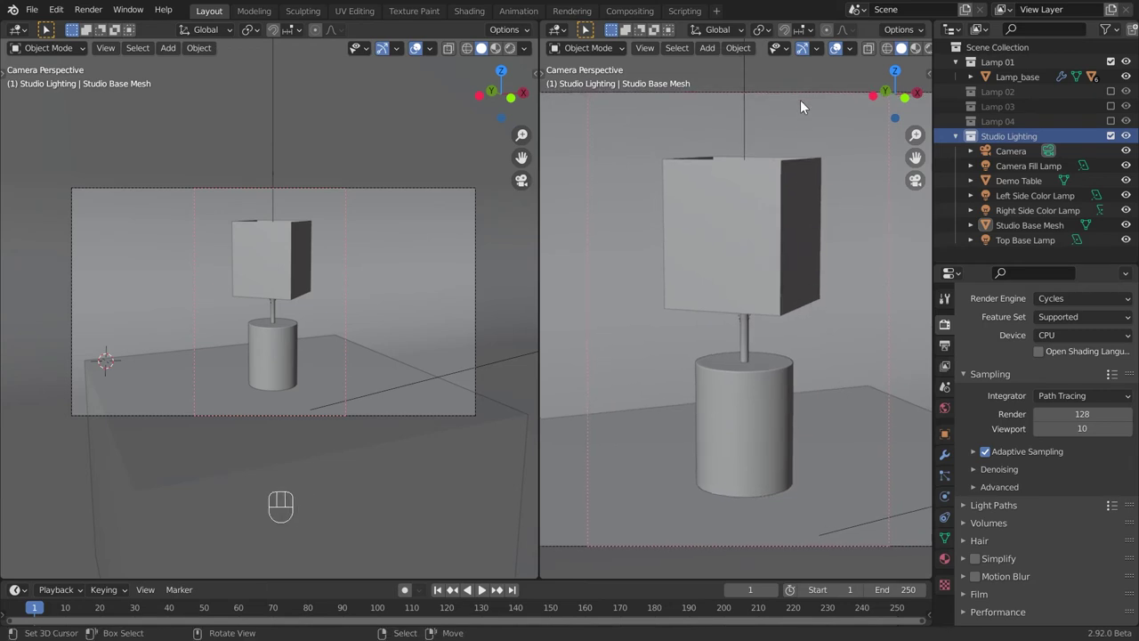
pyautogui.click(802, 50)
pyautogui.click(836, 50)
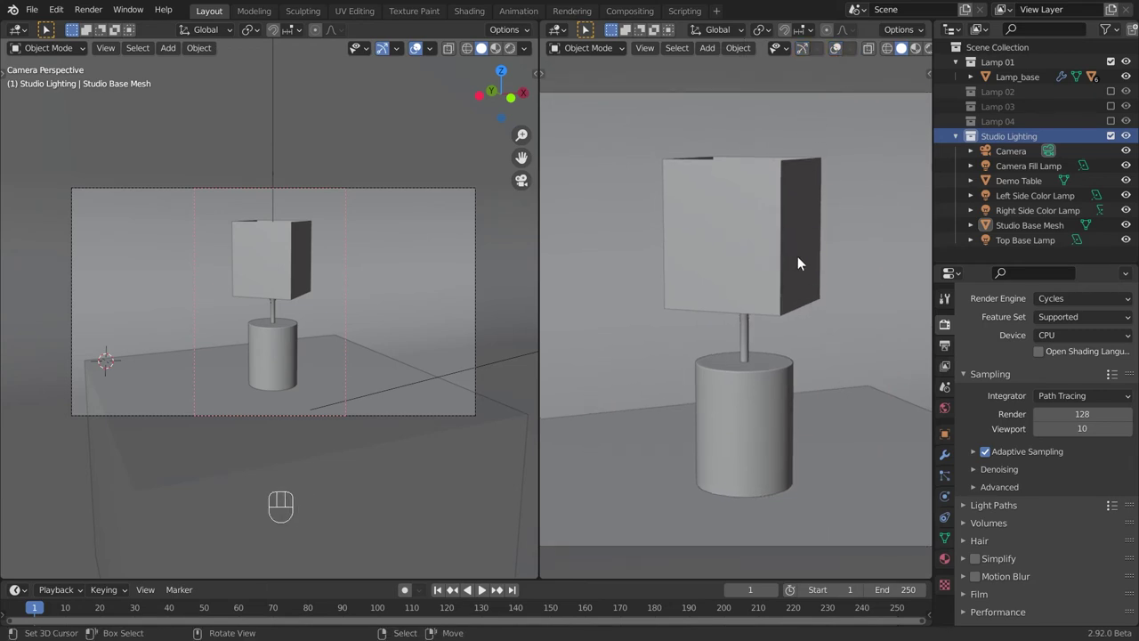
pyautogui.press('z')
pyautogui.click(792, 181)
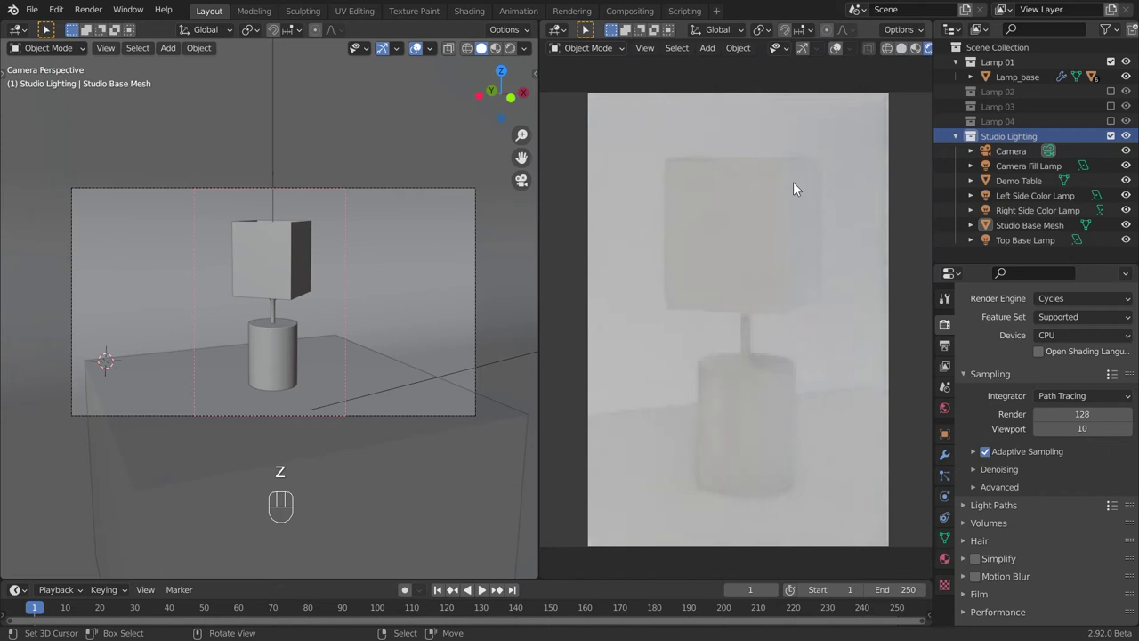
pyautogui.keyDown('ctrl'); pyautogui.moveTo(838, 246); pyautogui.dragTo(837, 234, button='middle'); pyautogui.keyUp('ctrl')
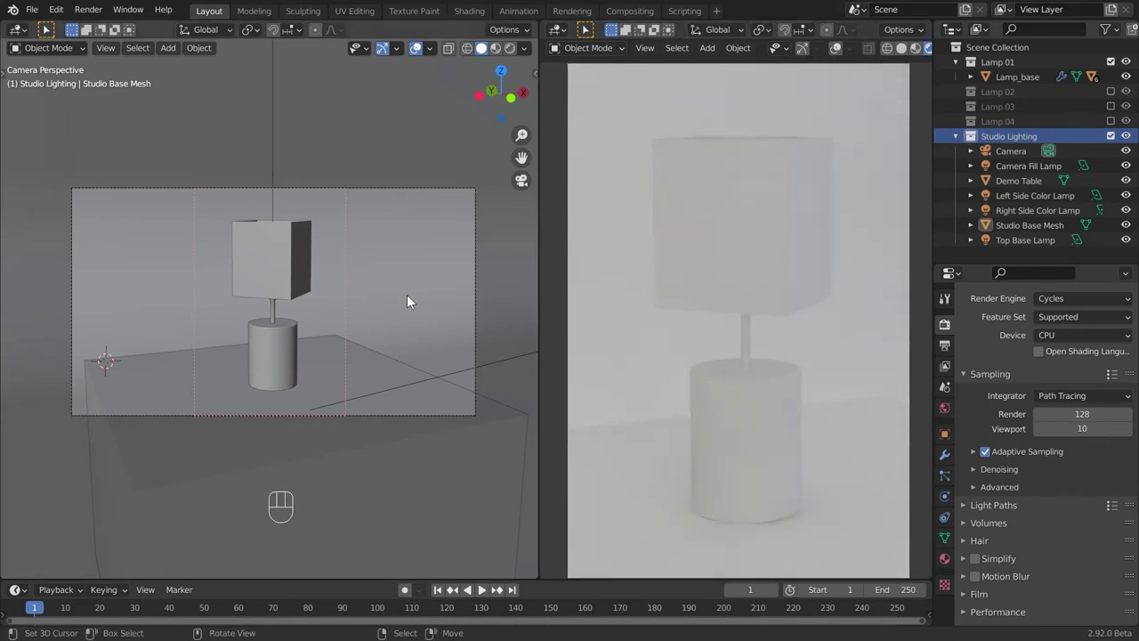
# Set the power of the Left Side Color Lamp to 400 W
pyautogui.moveTo(395, 295); pyautogui.dragTo(365, 163, button='middle')
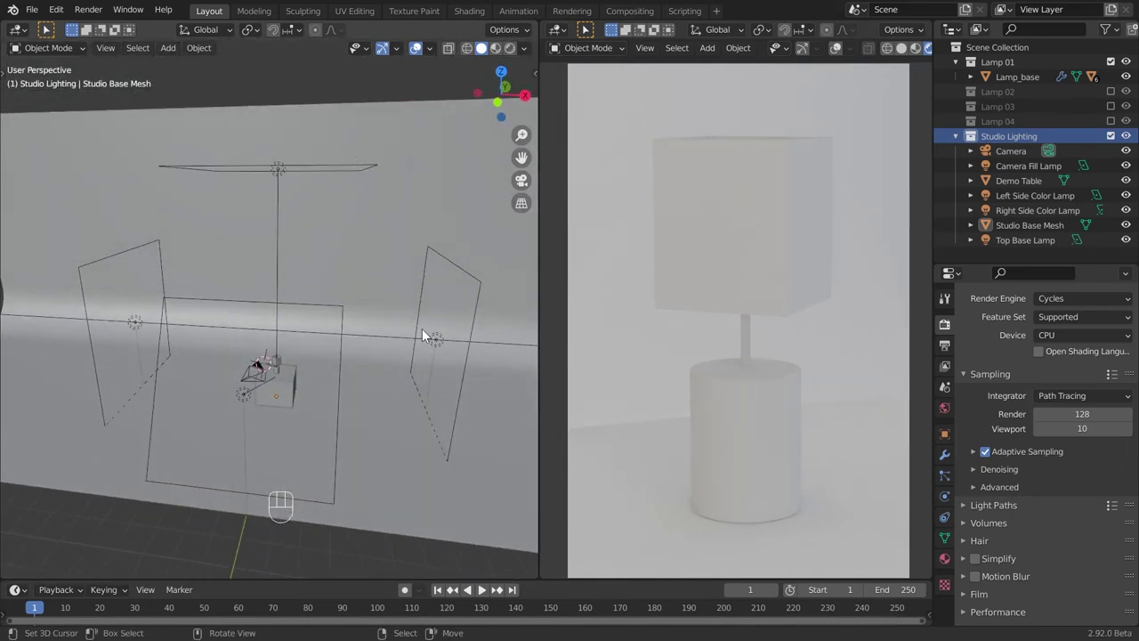
pyautogui.moveTo(422, 329)
pyautogui.mouseDown(button='middle')
pyautogui.moveTo(413, 371)
pyautogui.moveTo(410, 322)
pyautogui.mouseUp(button='middle')
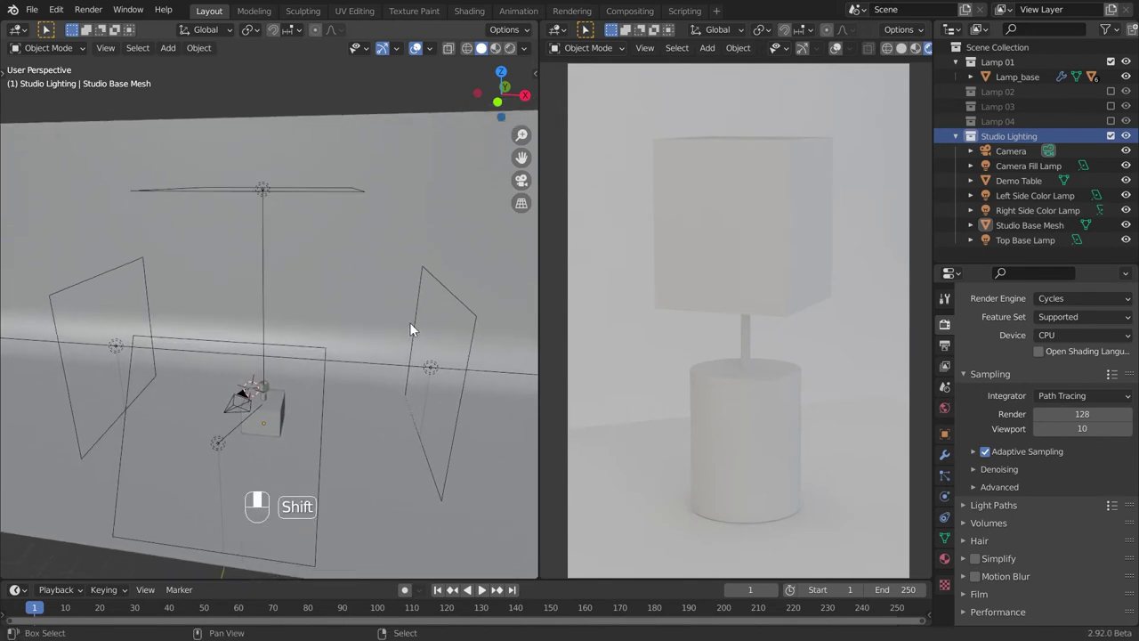
pyautogui.click(118, 348)
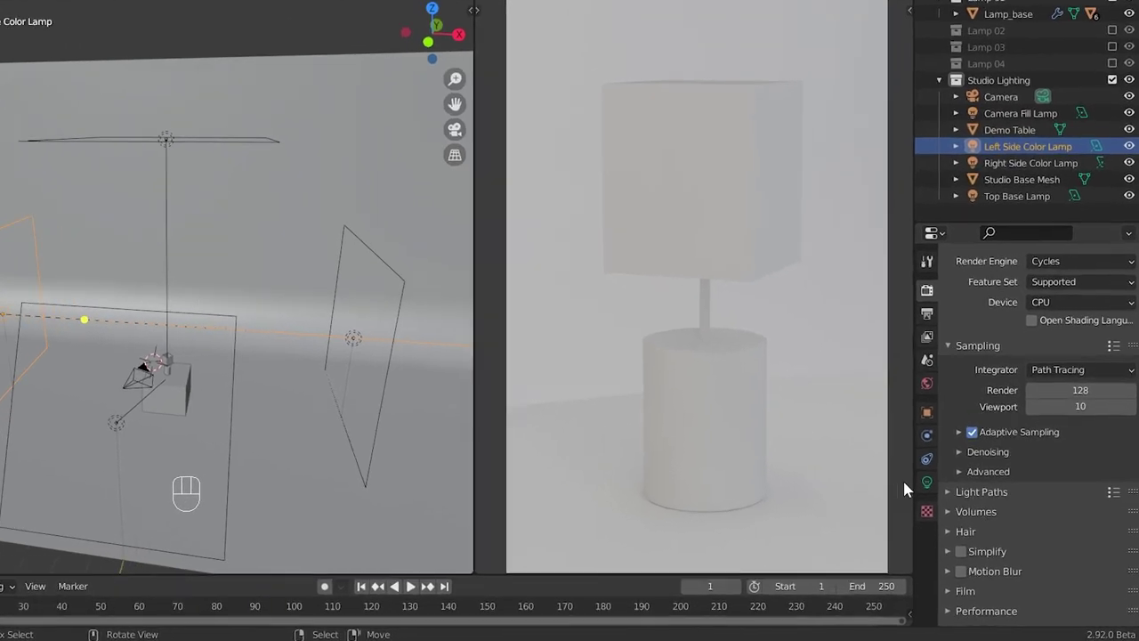
pyautogui.click(945, 496)
pyautogui.click(1046, 375)
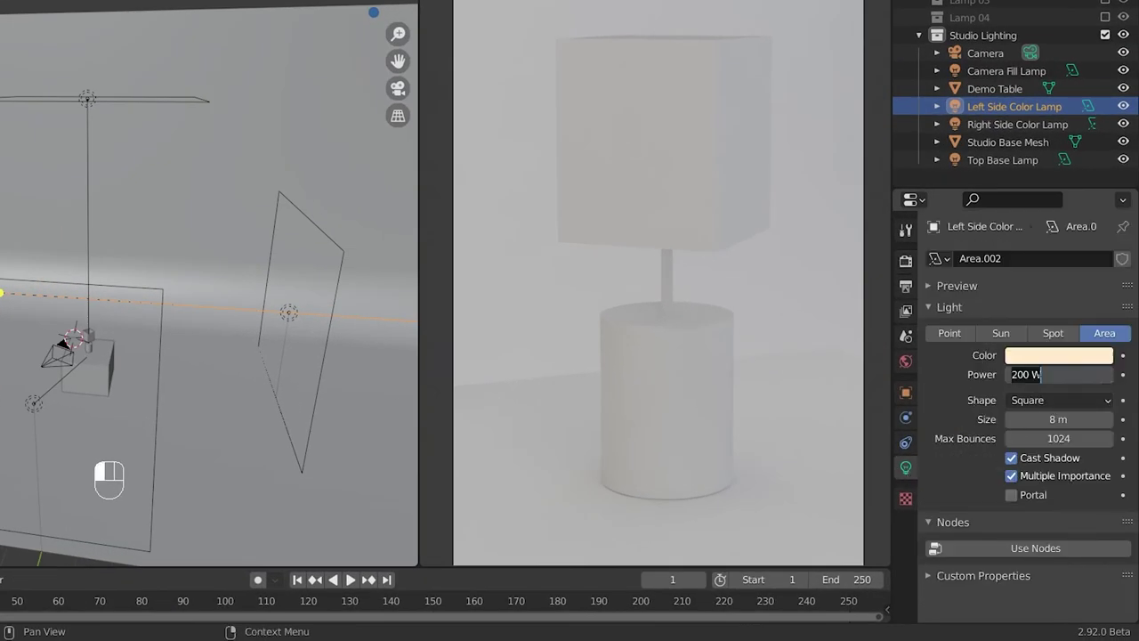
pyautogui.write('400')
pyautogui.press('Return')
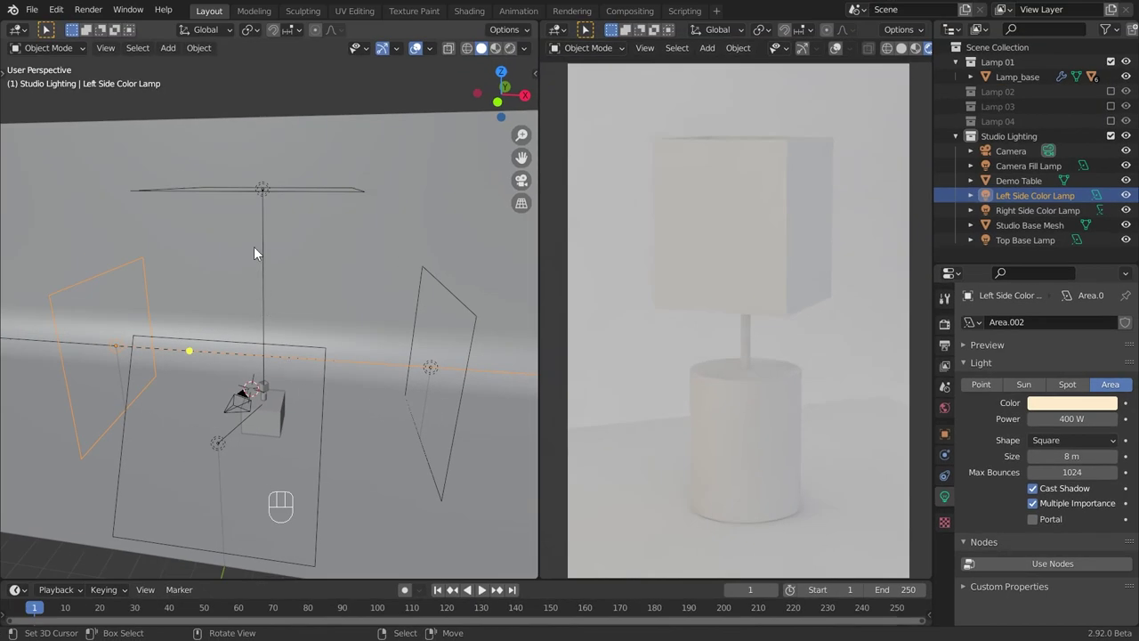
# Set the power of the Top Base Lamp above the table to 800 W
pyautogui.click(260, 188)
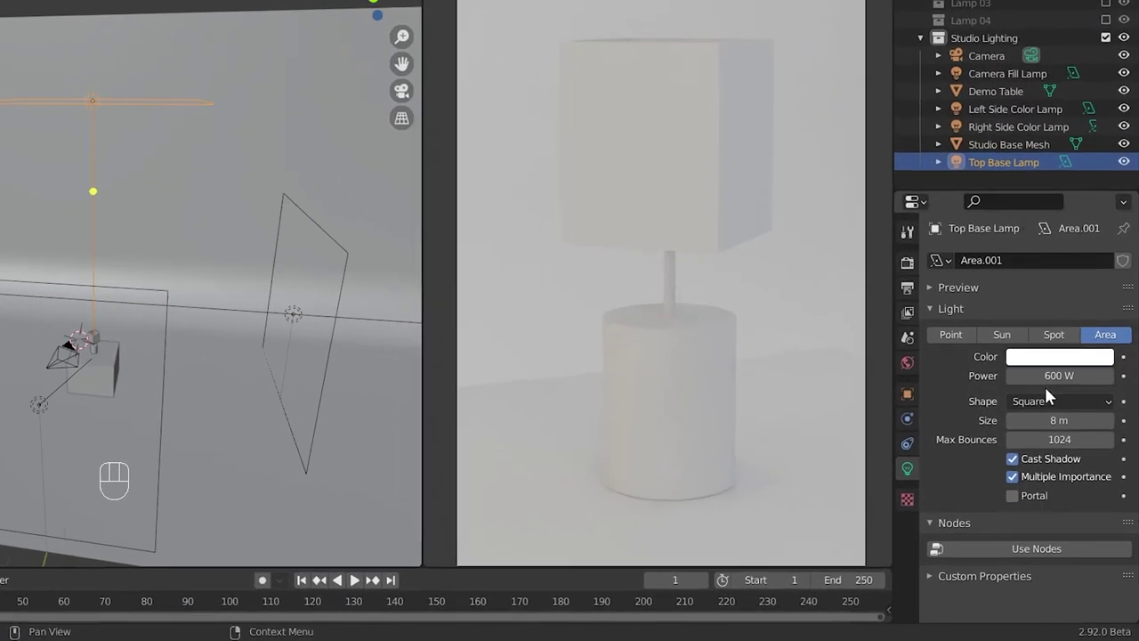
pyautogui.click(1070, 418)
pyautogui.write('80')
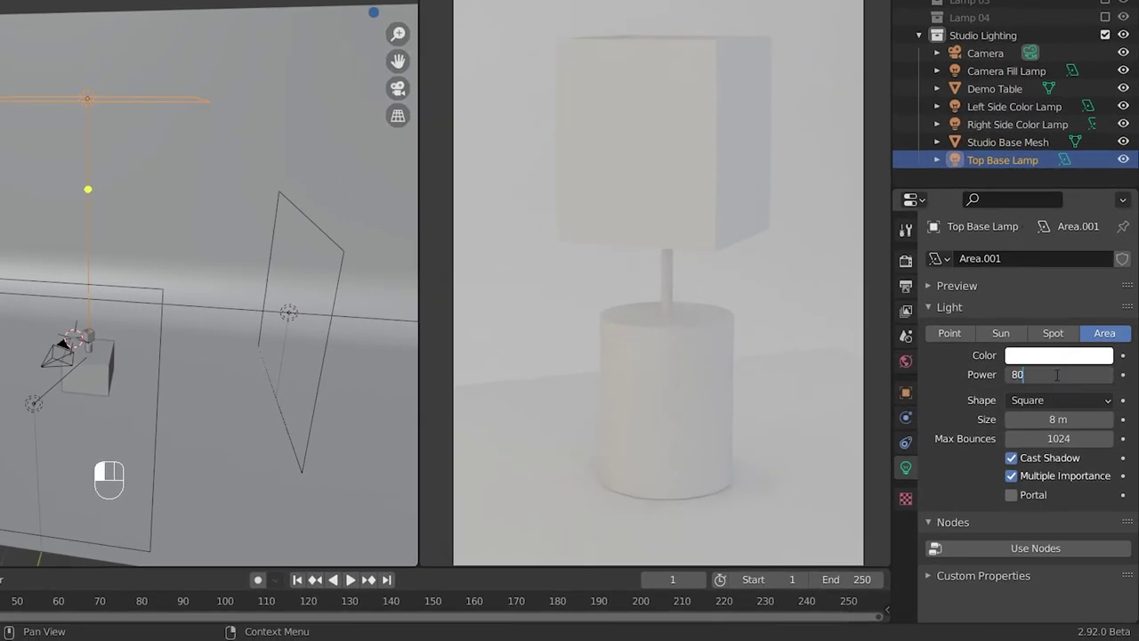
pyautogui.write('0')
pyautogui.press('Return')
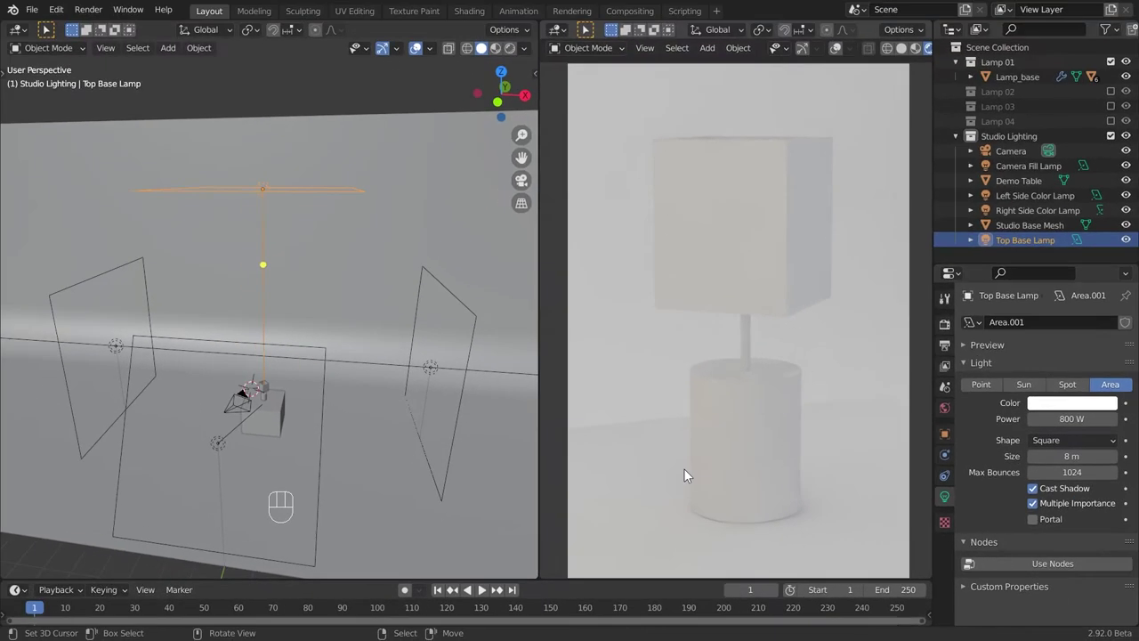
# Set the power of the Camera Fill Lamp to 700 W
pyautogui.click(215, 442)
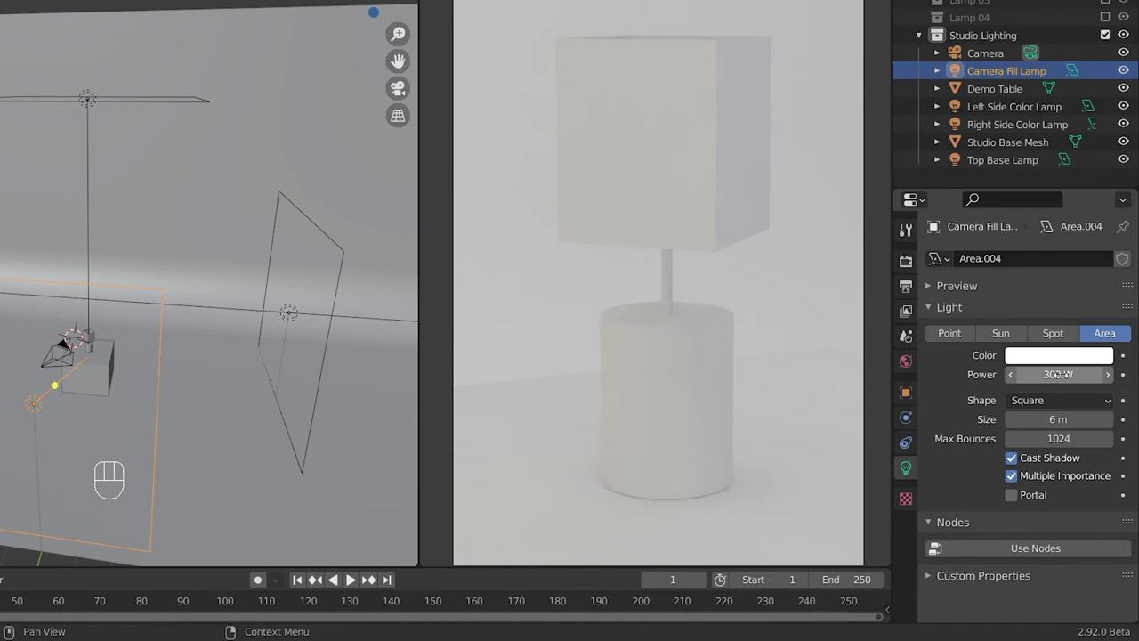
pyautogui.click(1058, 375)
pyautogui.write('700')
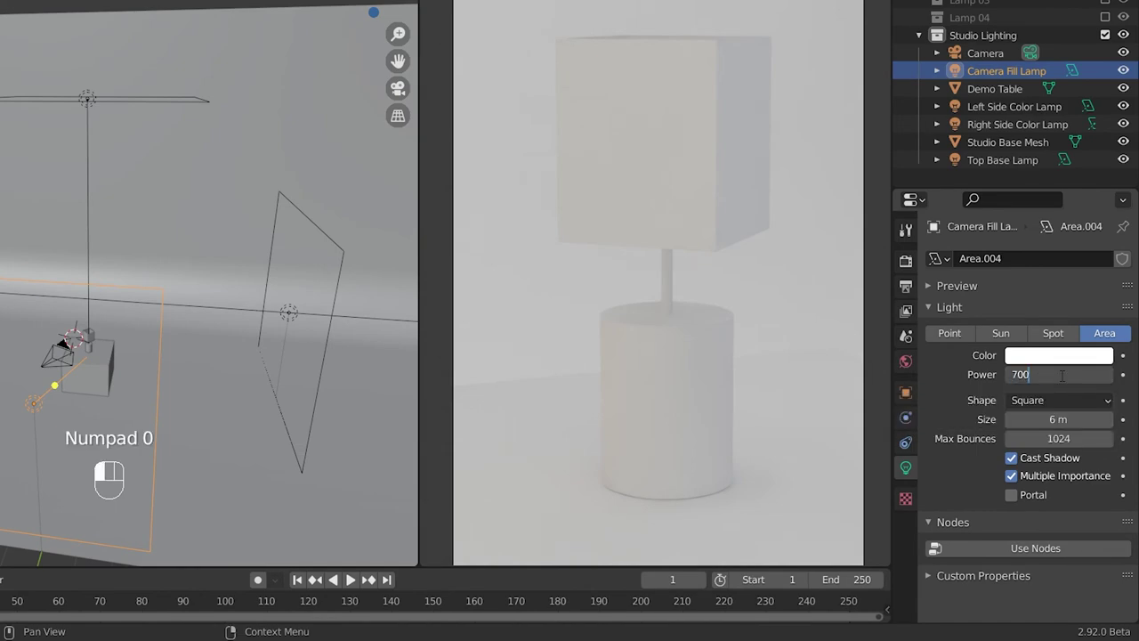
pyautogui.press('Return')
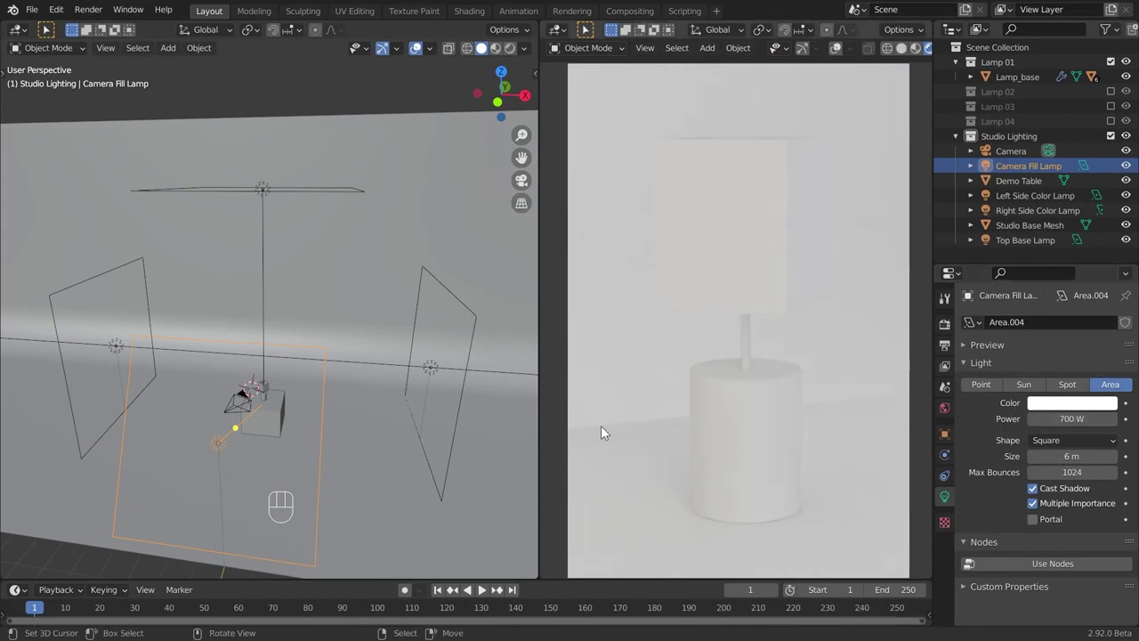
# Set the power of the Right Side Color Lamp to 600 W
pyautogui.click(427, 373)
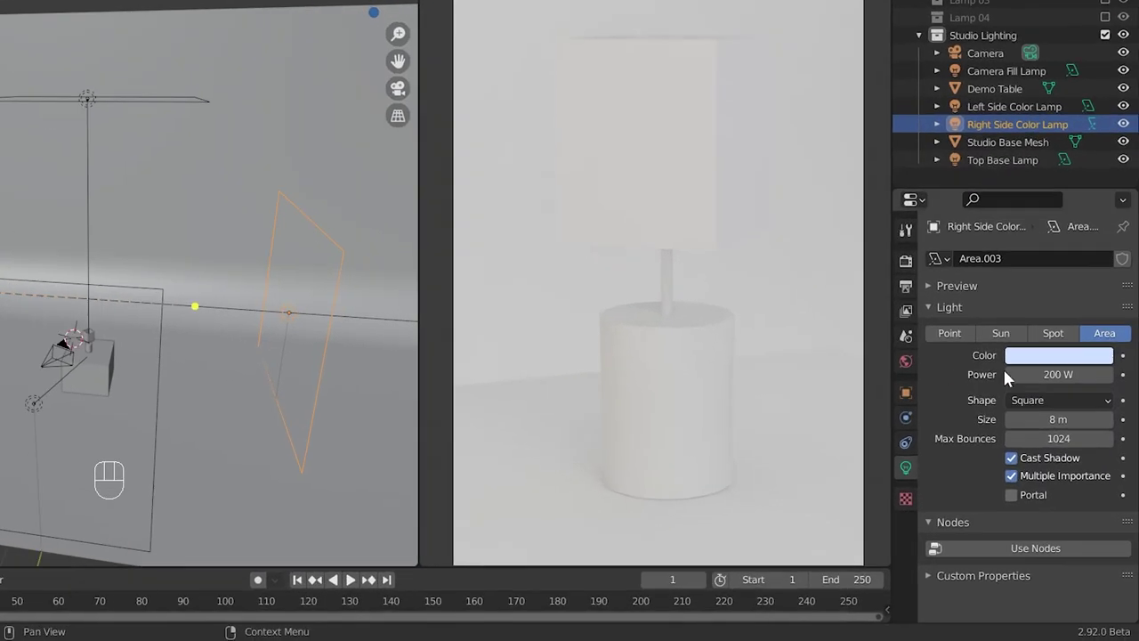
pyautogui.click(1024, 395)
pyautogui.write('600')
pyautogui.press('Return')
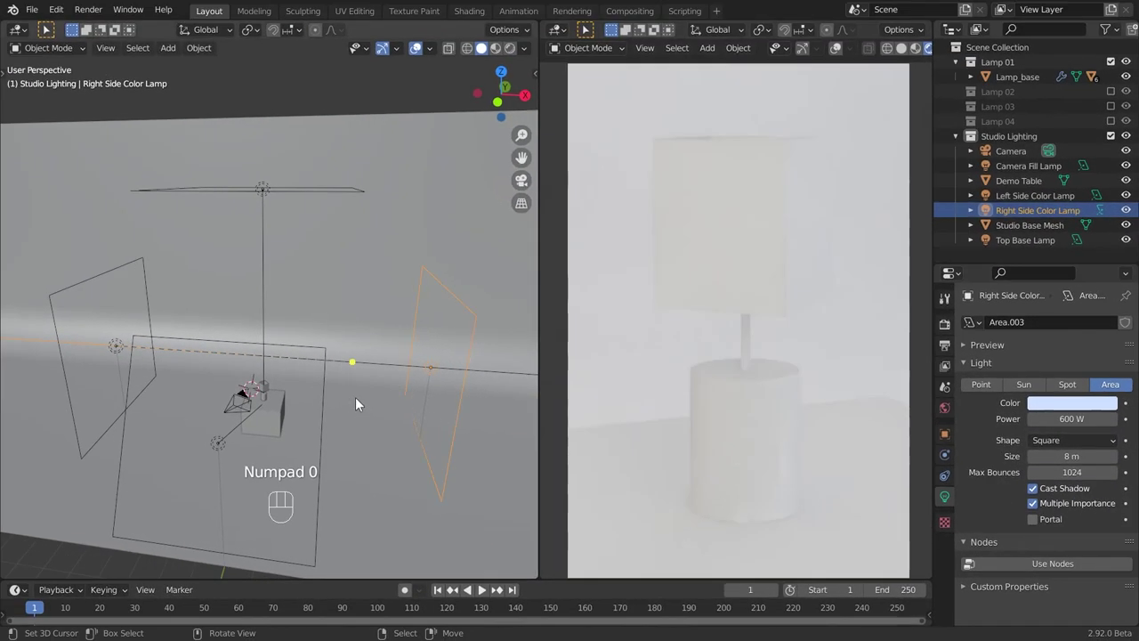
# Move the Right Side Color Lamp farther from the table by setting its X location to 17 m
pyautogui.scroll(-3, 364, 411)
pyautogui.keyDown('shift'); pyautogui.moveTo(364, 412); pyautogui.dragTo(373, 356, button='middle'); pyautogui.keyUp('shift')
pyautogui.press('n')
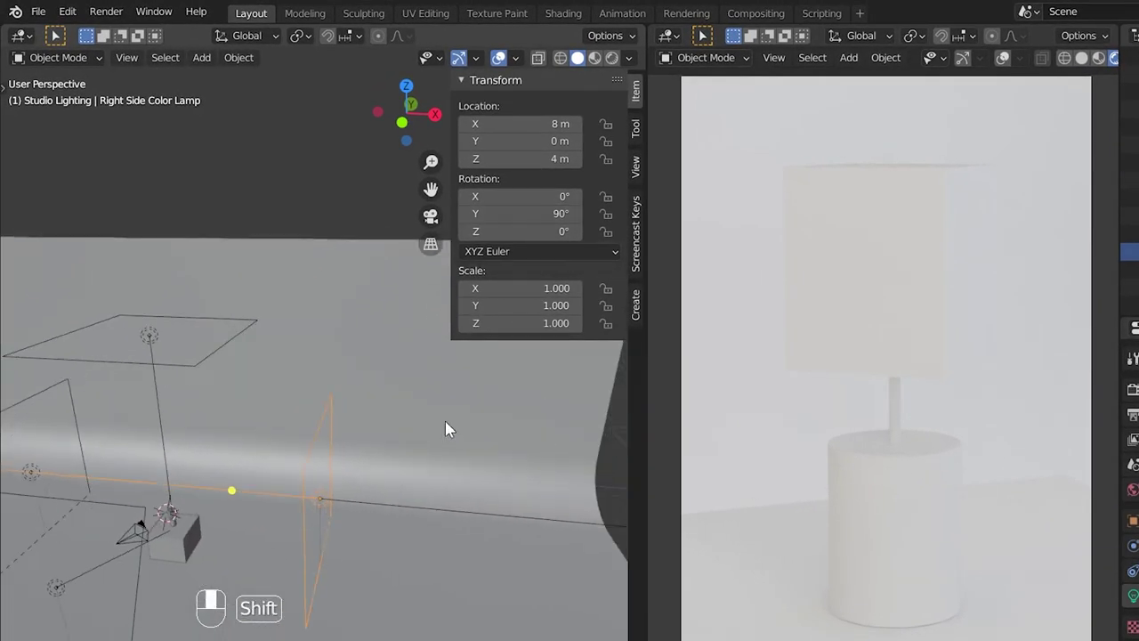
pyautogui.keyDown('shift'); pyautogui.moveTo(448, 429); pyautogui.dragTo(442, 427, button='middle'); pyautogui.keyUp('shift')
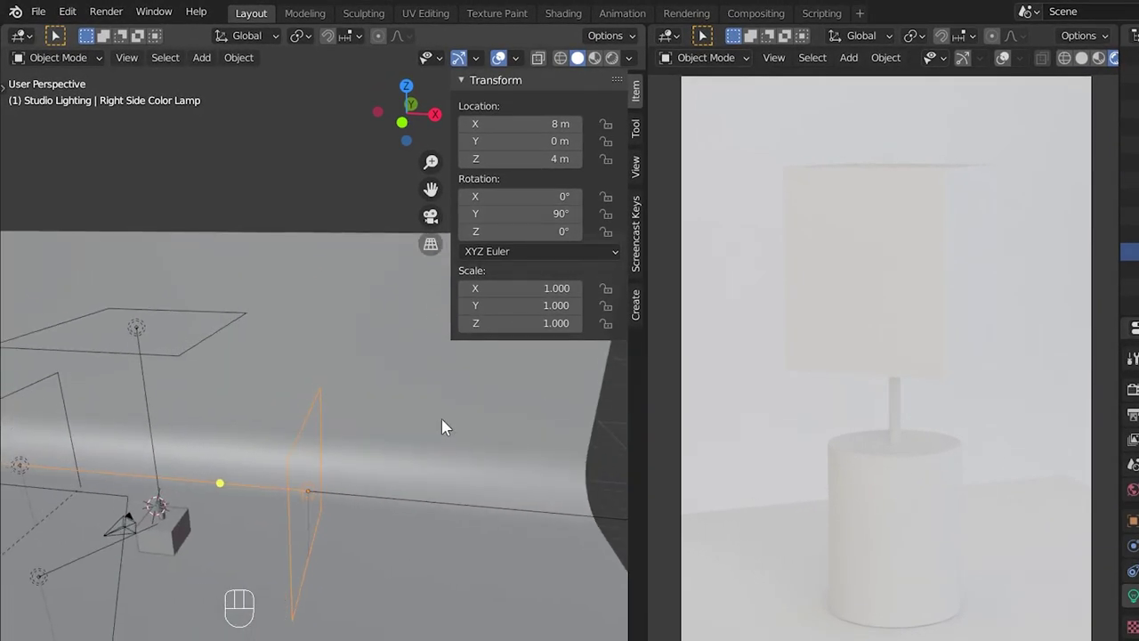
pyautogui.click(541, 123)
pyautogui.write('-7')
pyautogui.press('Return')
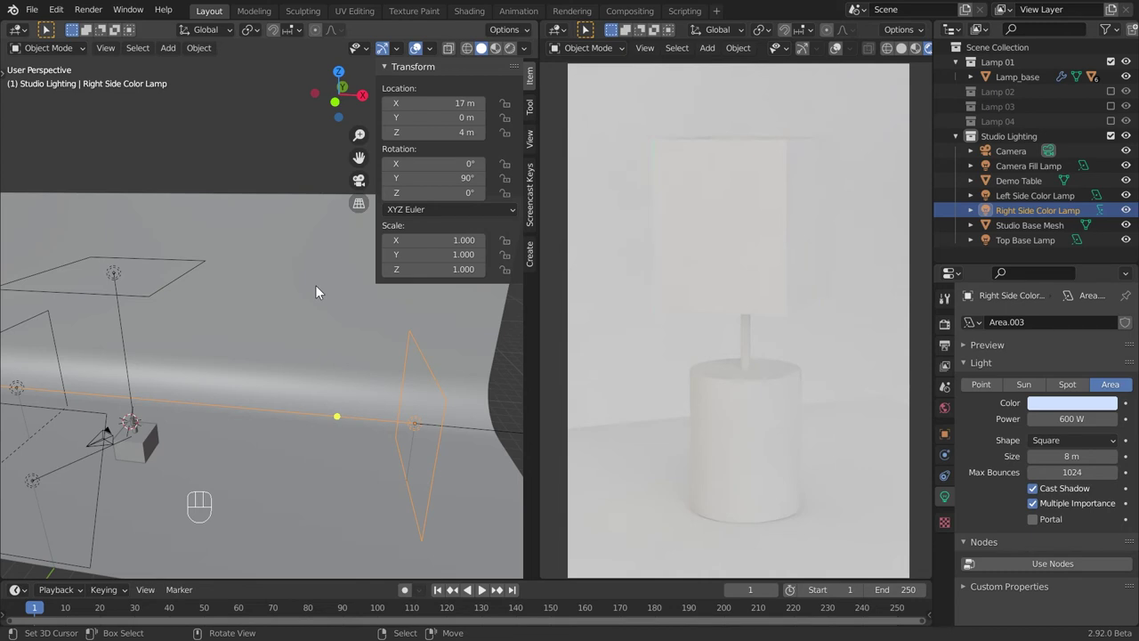
pyautogui.press('n')
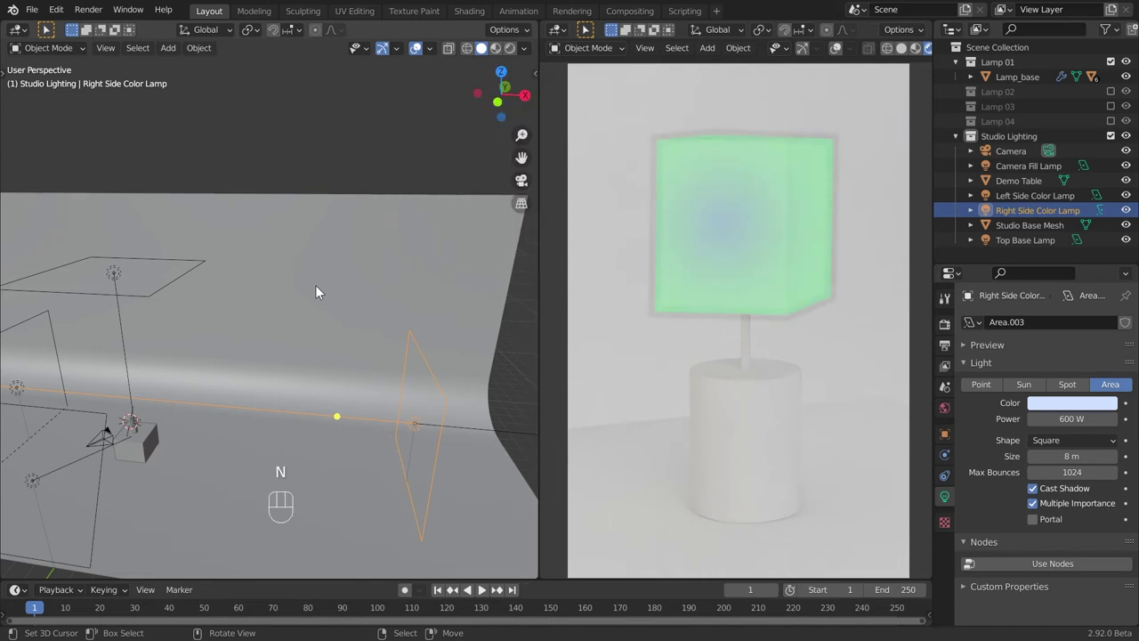
pyautogui.keyDown('shift'); pyautogui.moveTo(317, 322); pyautogui.dragTo(377, 288, button='middle'); pyautogui.keyUp('shift')
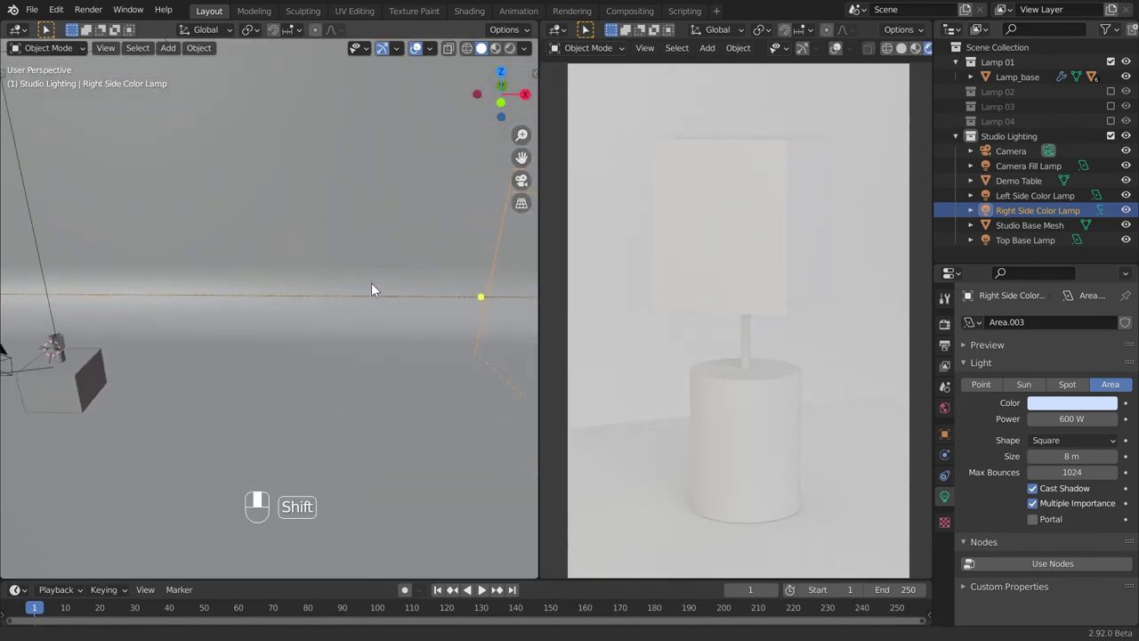
# Add a point light to the Studio Lighting collection, on the studio floor between the demo table and the Right Side Color Lamp
pyautogui.keyDown('shift'); pyautogui.rightClick(296, 353); pyautogui.keyUp('shift')
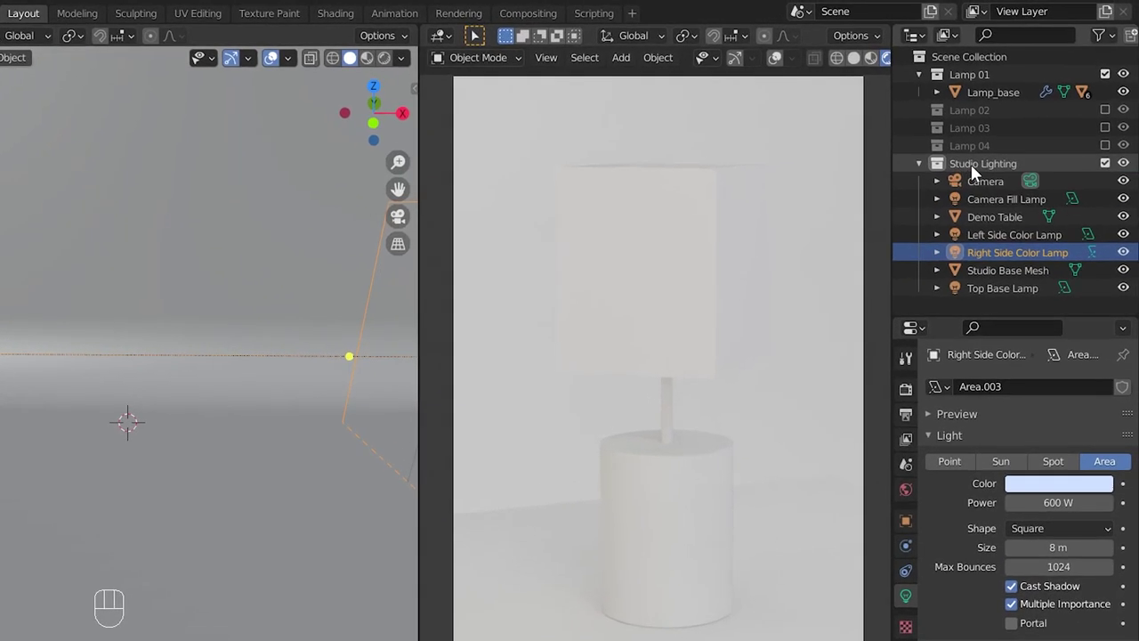
pyautogui.click(1024, 138)
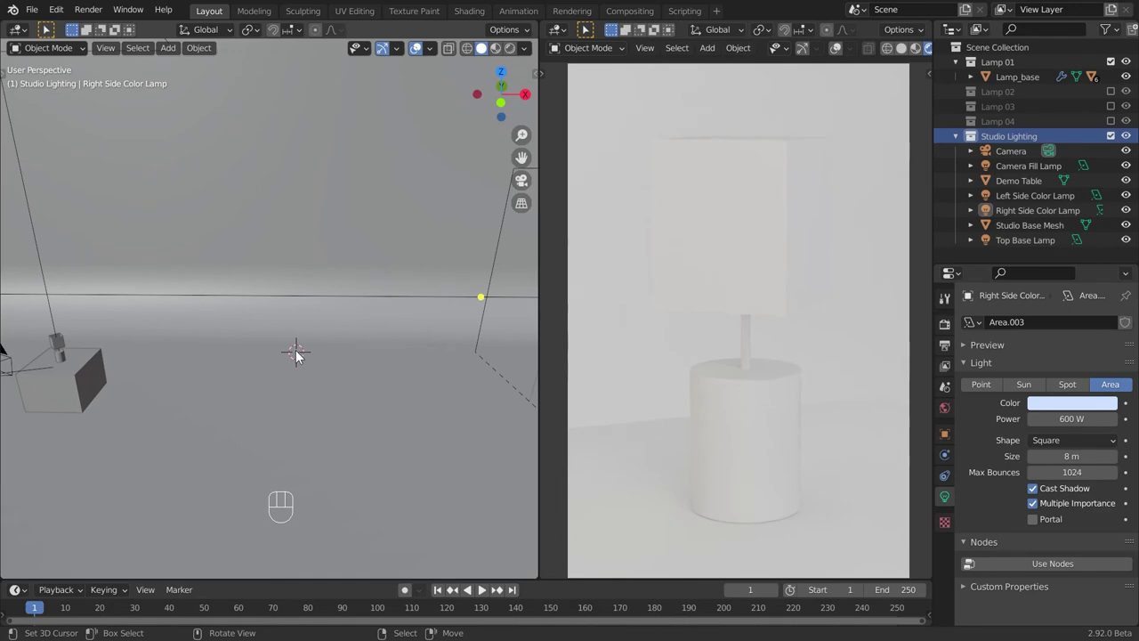
pyautogui.hotkey('shift', 'a')
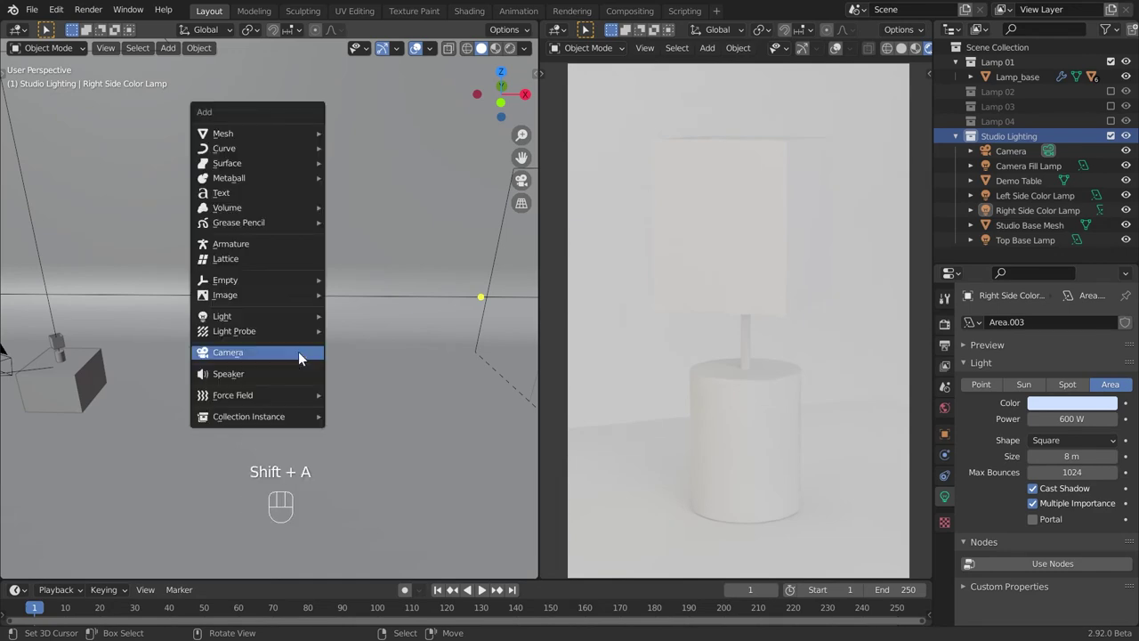
pyautogui.moveTo(310, 316)
pyautogui.click(348, 316)
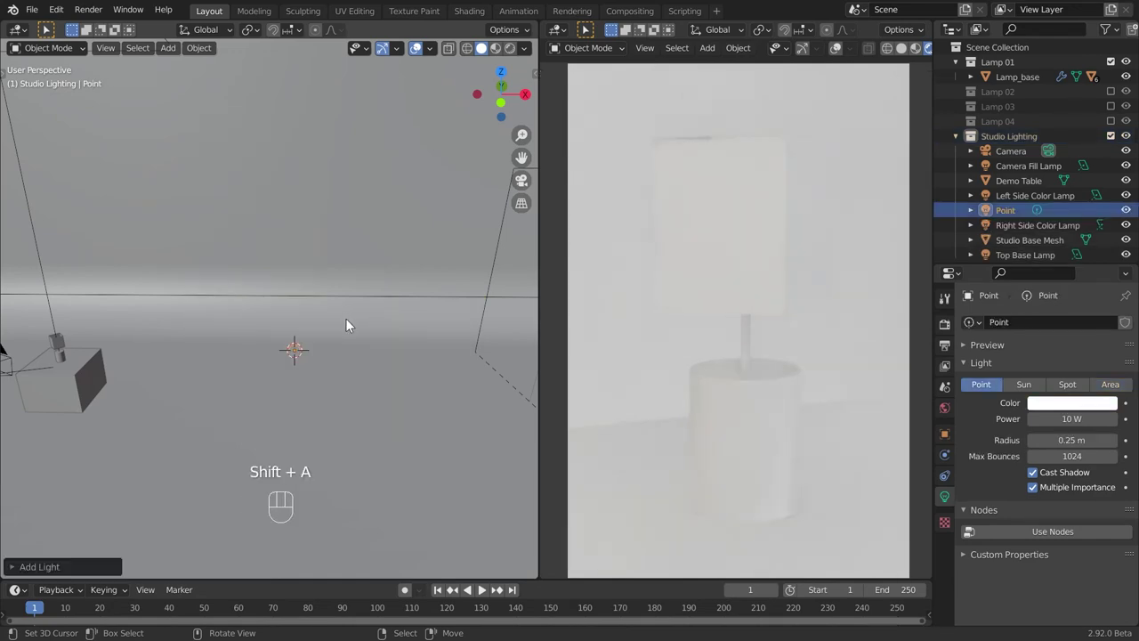
# Position the new point light at X 8 m, Y 4 m, Z 4 m
pyautogui.press('n')
pyautogui.keyDown('shift'); pyautogui.moveTo(368, 347); pyautogui.dragTo(338, 371, button='middle'); pyautogui.keyUp('shift')
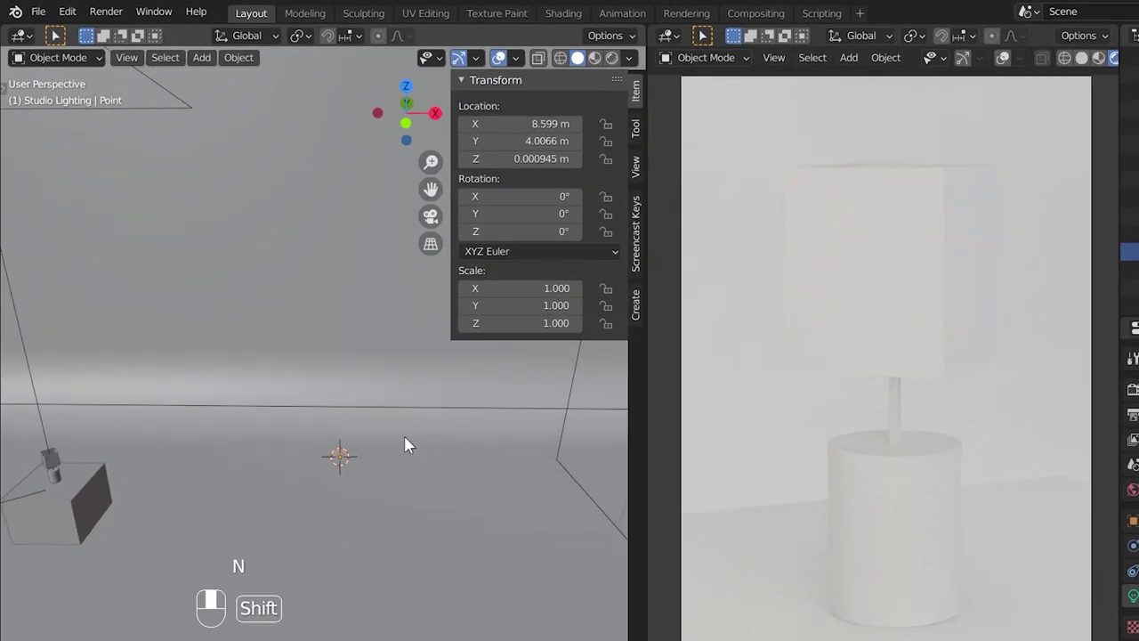
pyautogui.keyDown('shift'); pyautogui.moveTo(405, 445); pyautogui.dragTo(410, 442, button='middle'); pyautogui.keyUp('shift')
pyautogui.click(537, 125)
pyautogui.write('8')
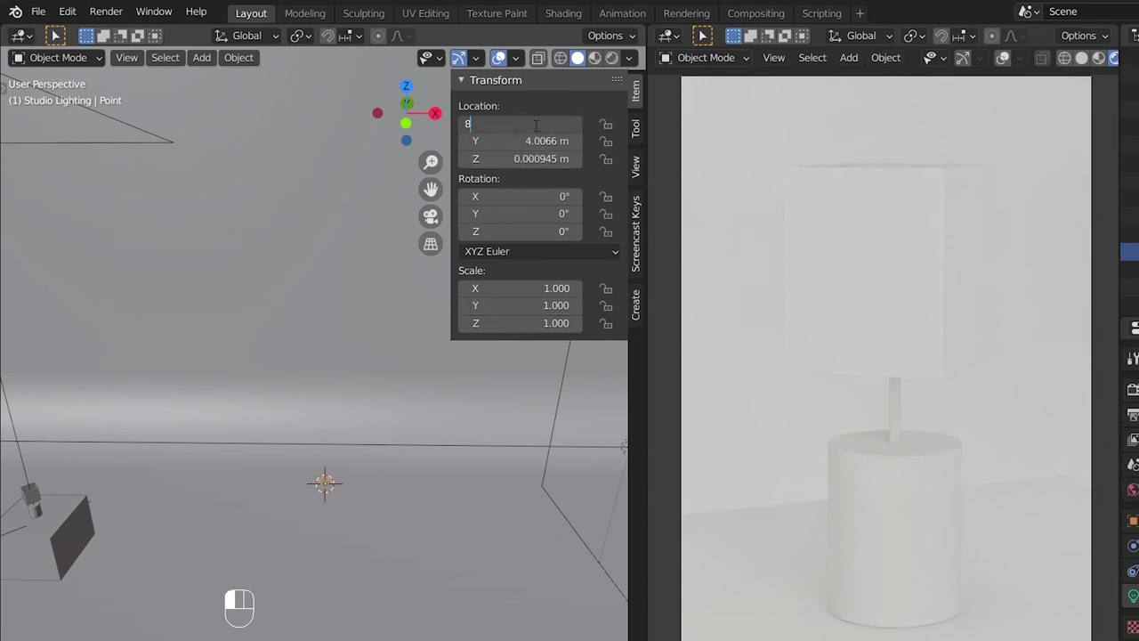
pyautogui.press('Tab')
pyautogui.write('4')
pyautogui.press('Tab')
pyautogui.write('4')
pyautogui.press('Tab')
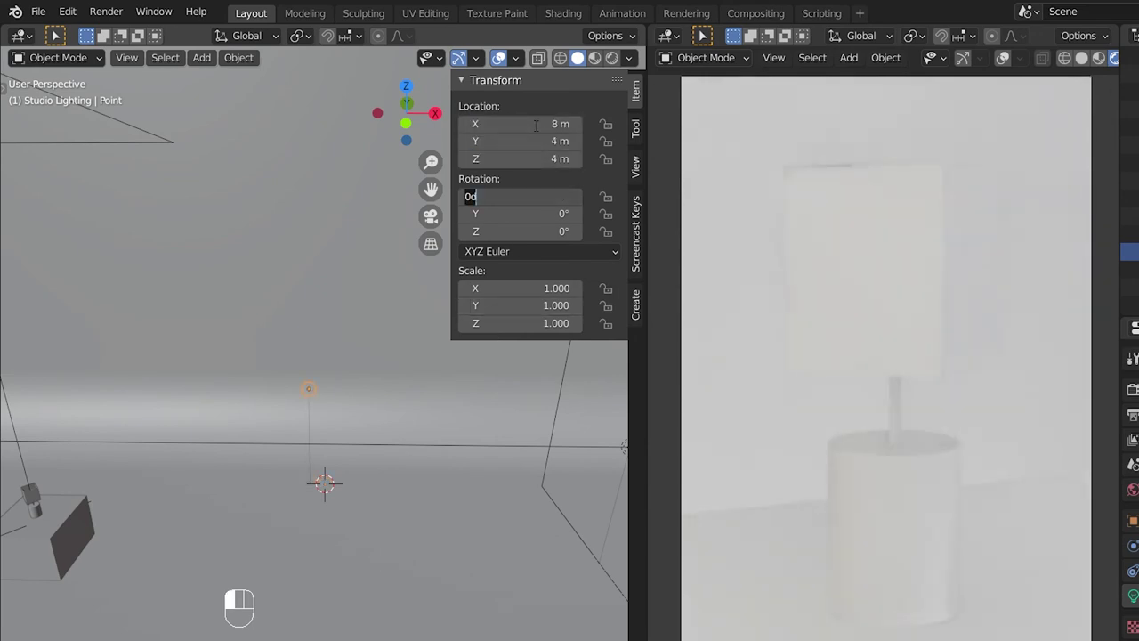
pyautogui.press('Return')
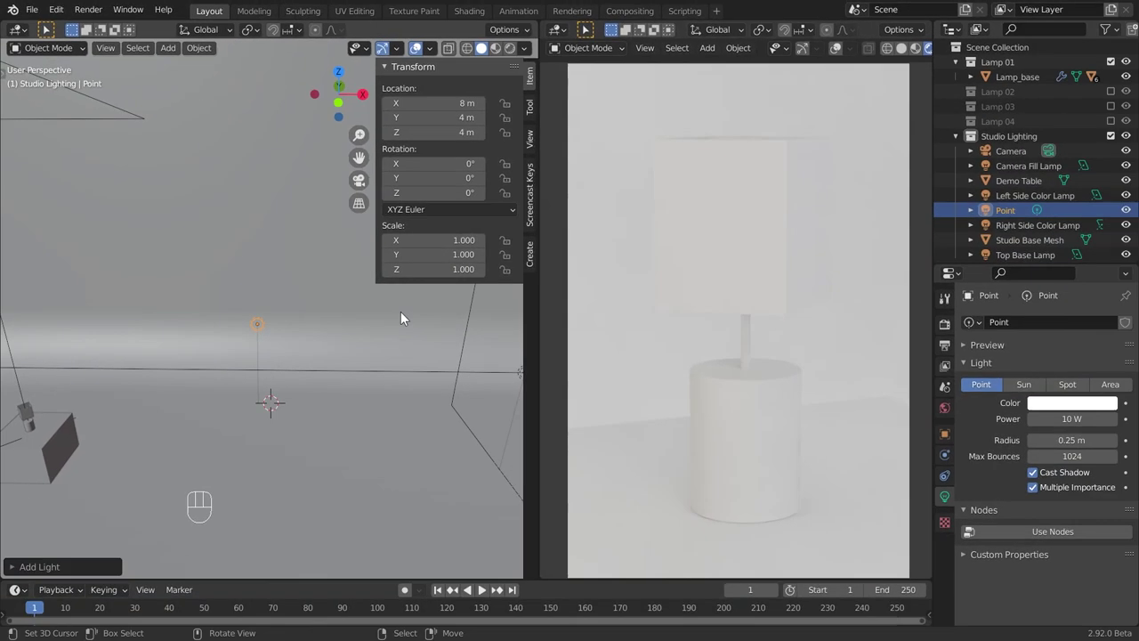
pyautogui.press('n')
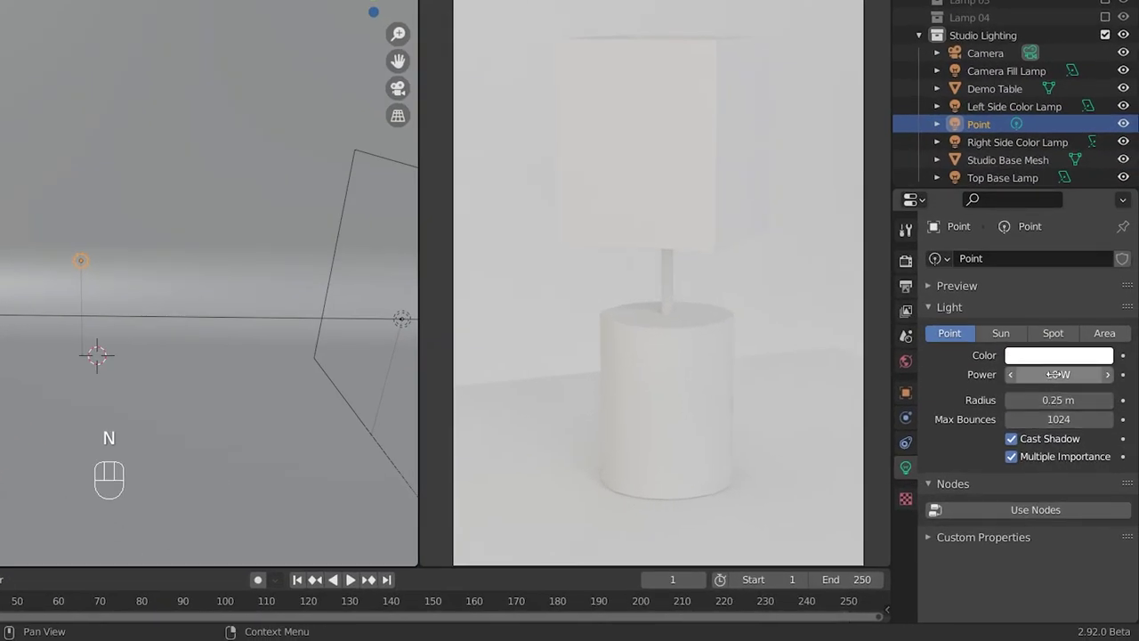
# Set the point light's power to 300 W and its radius to 5 m
pyautogui.click(1053, 374)
pyautogui.write('300')
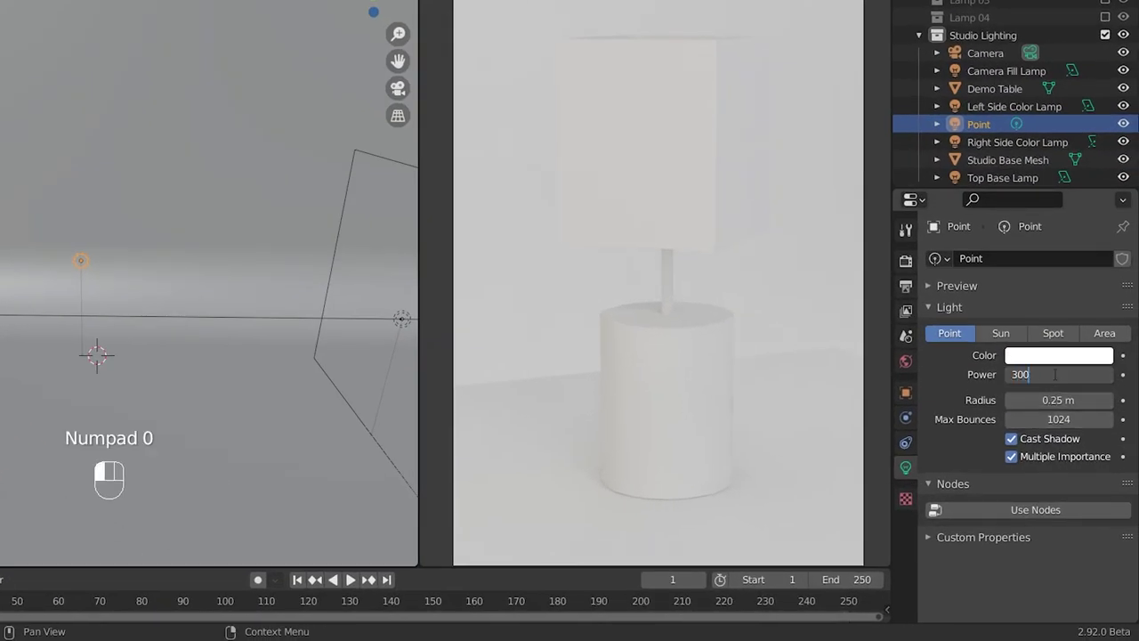
pyautogui.press('Tab')
pyautogui.write('5')
pyautogui.press('Return')
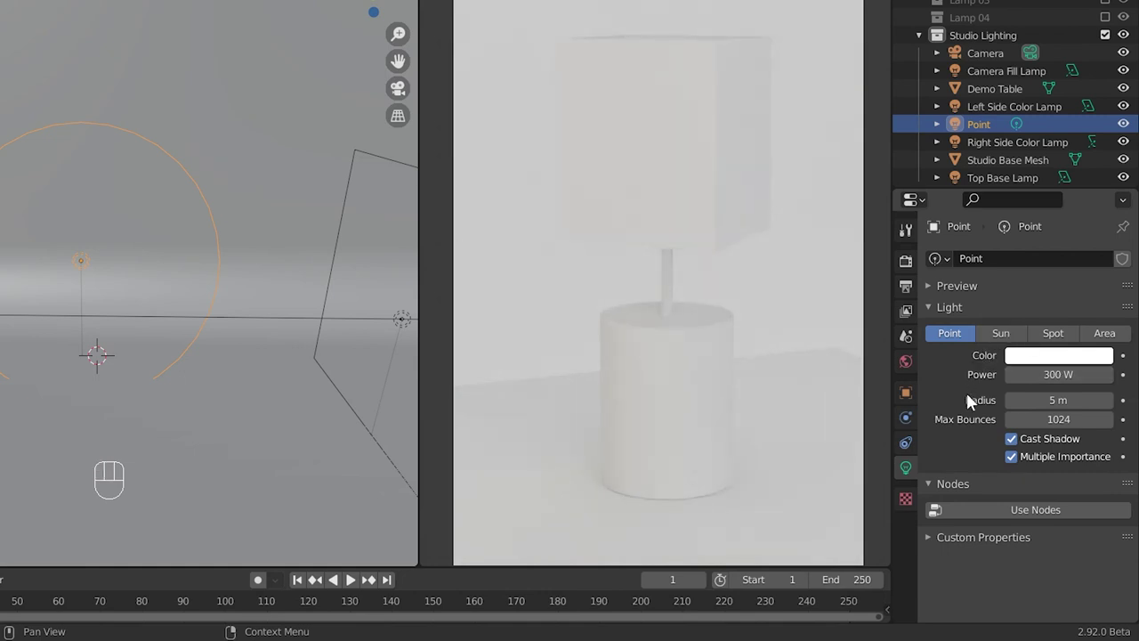
# Rename the new point light as Fill Lamp 01
pyautogui.doubleClick(970, 125)
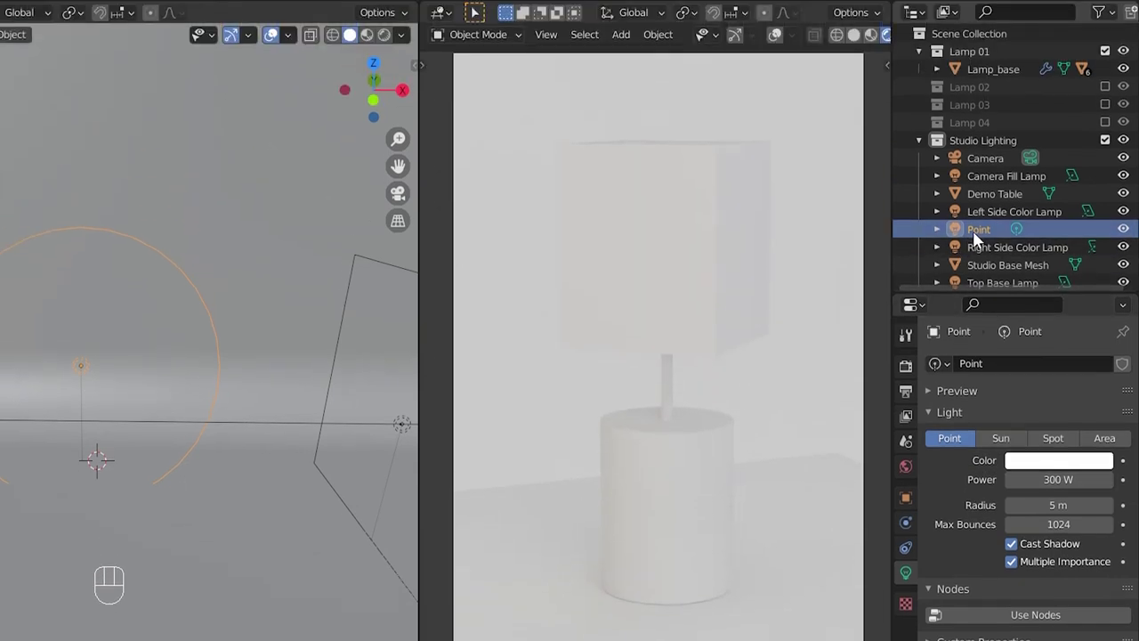
pyautogui.write('Fill La')
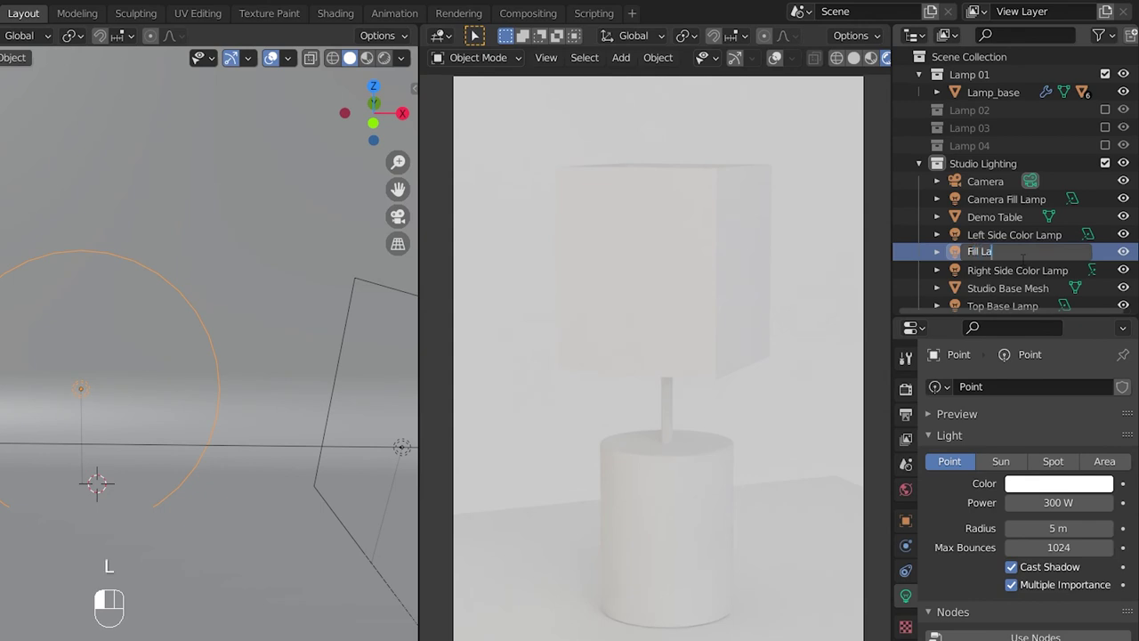
pyautogui.write('mp 01')
pyautogui.press('Return')
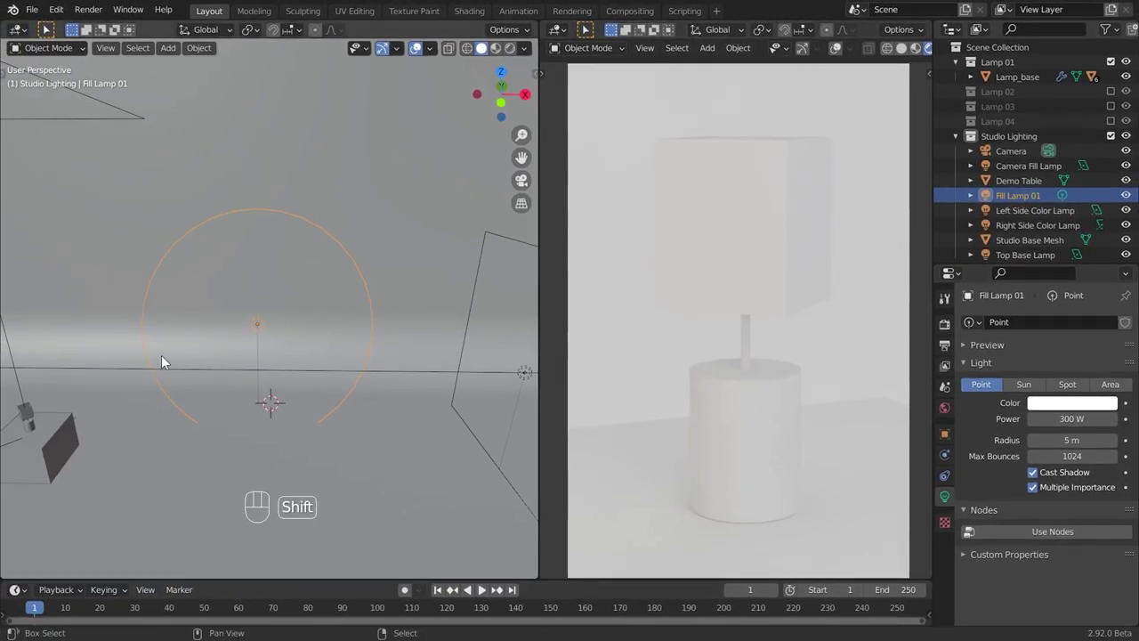
# Add a second point light on the studio floor just behind the demo table
pyautogui.moveTo(164, 355); pyautogui.dragTo(133, 425, button='middle')
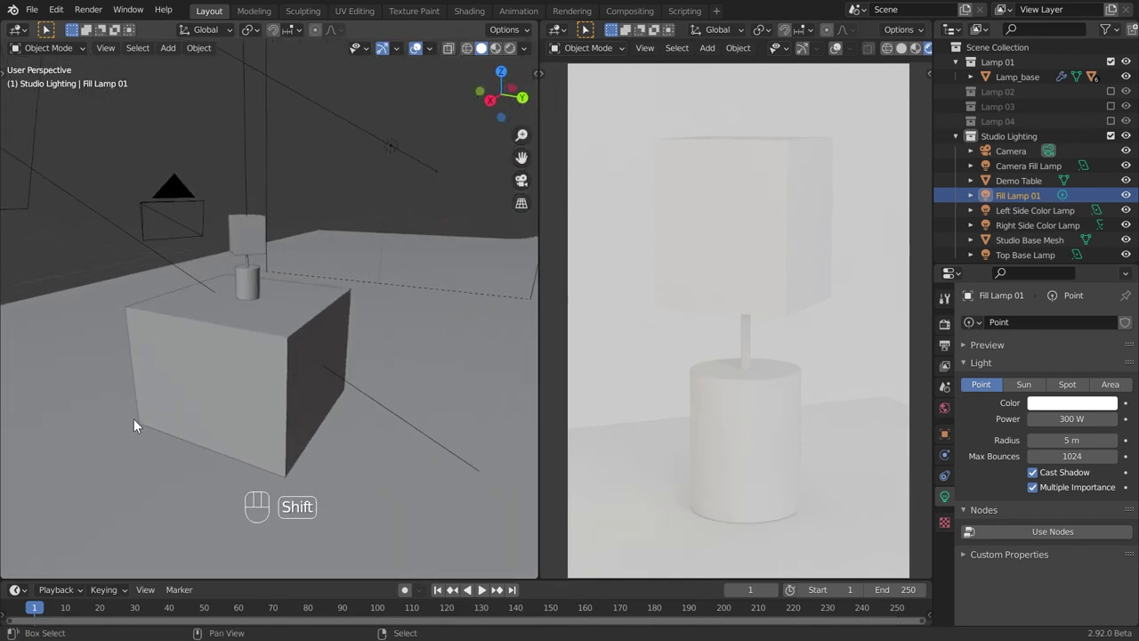
pyautogui.keyDown('shift'); pyautogui.moveTo(376, 433); pyautogui.dragTo(354, 426, button='middle'); pyautogui.keyUp('shift')
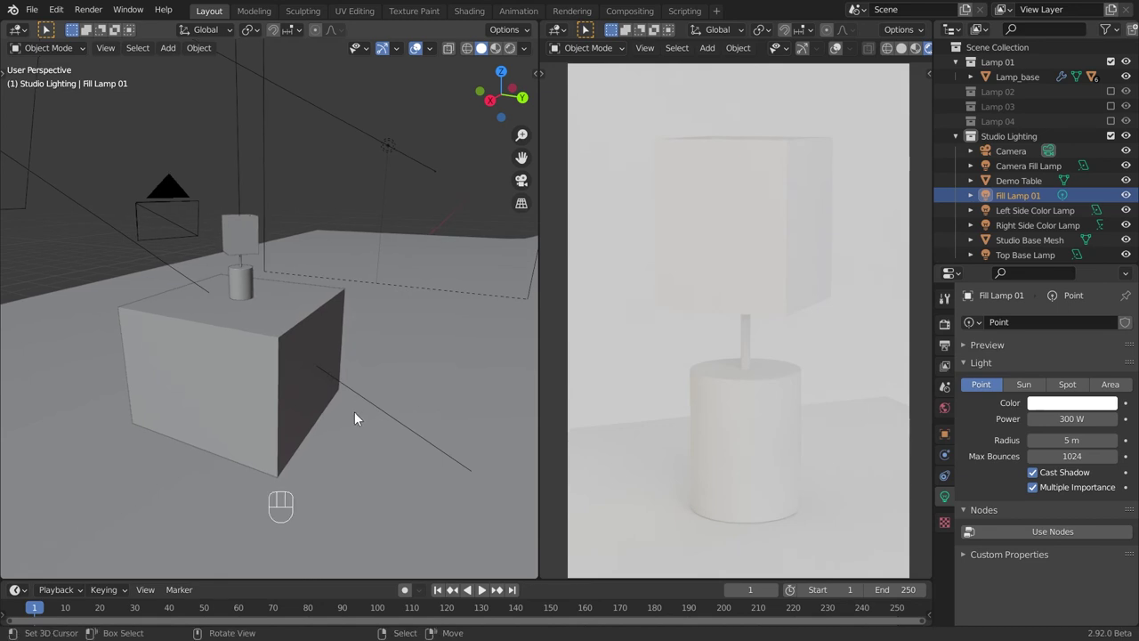
pyautogui.keyDown('shift'); pyautogui.rightClick(354, 412); pyautogui.keyUp('shift')
pyautogui.hotkey('shift', 'a')
pyautogui.moveTo(135, 311)
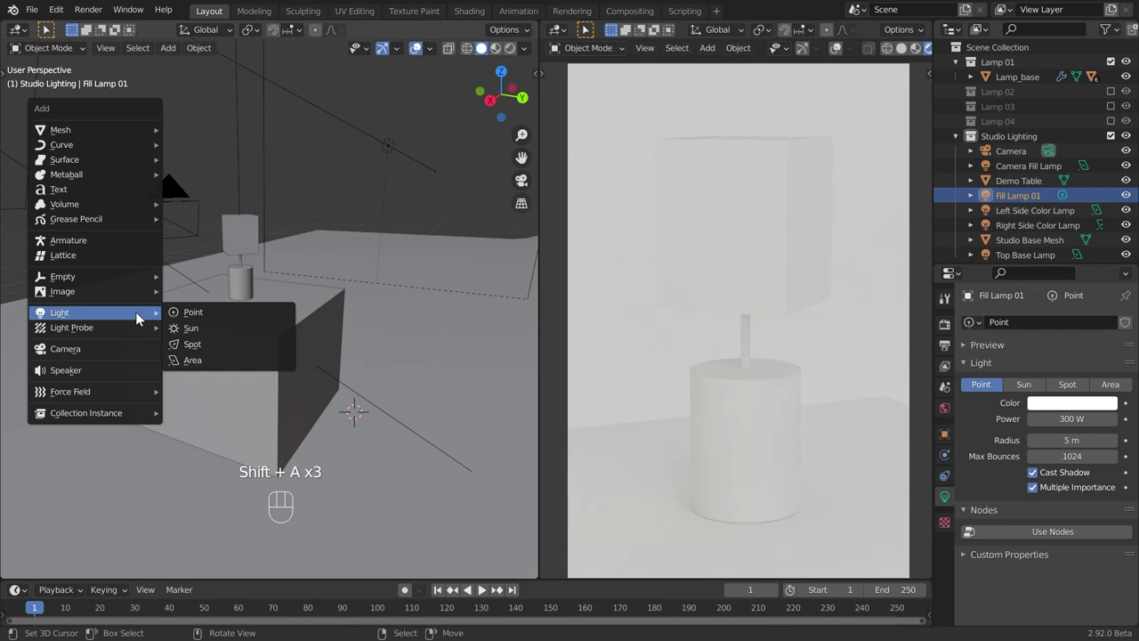
pyautogui.click(181, 312)
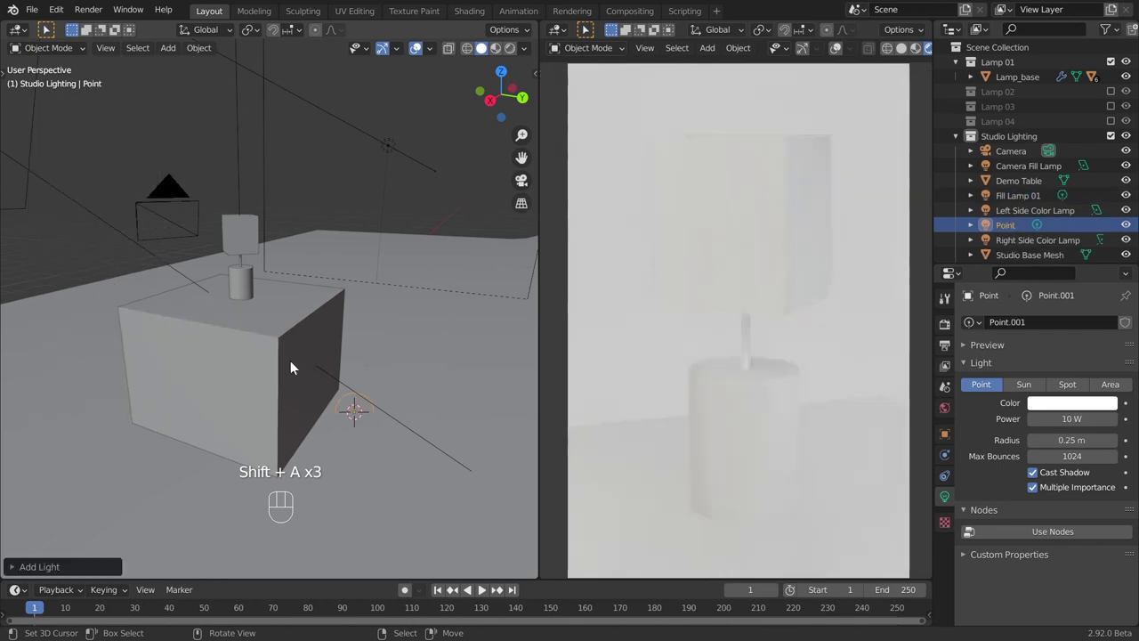
# Position the second point light at X 0 m, Y 1.5 m, Z 0.5 m
pyautogui.press('n')
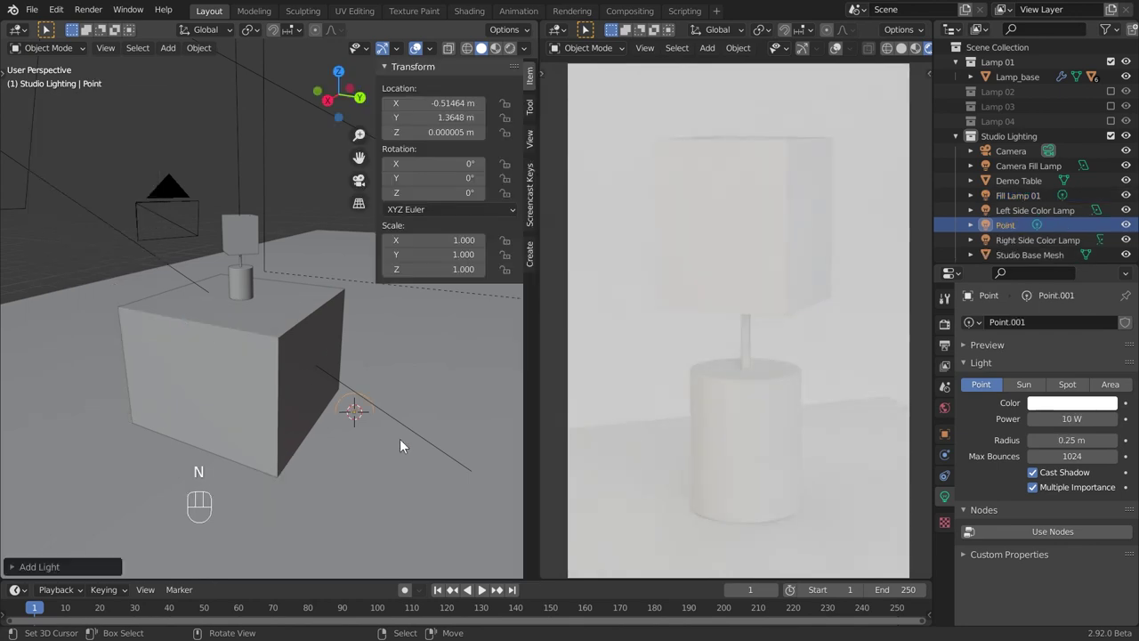
pyautogui.click(497, 116)
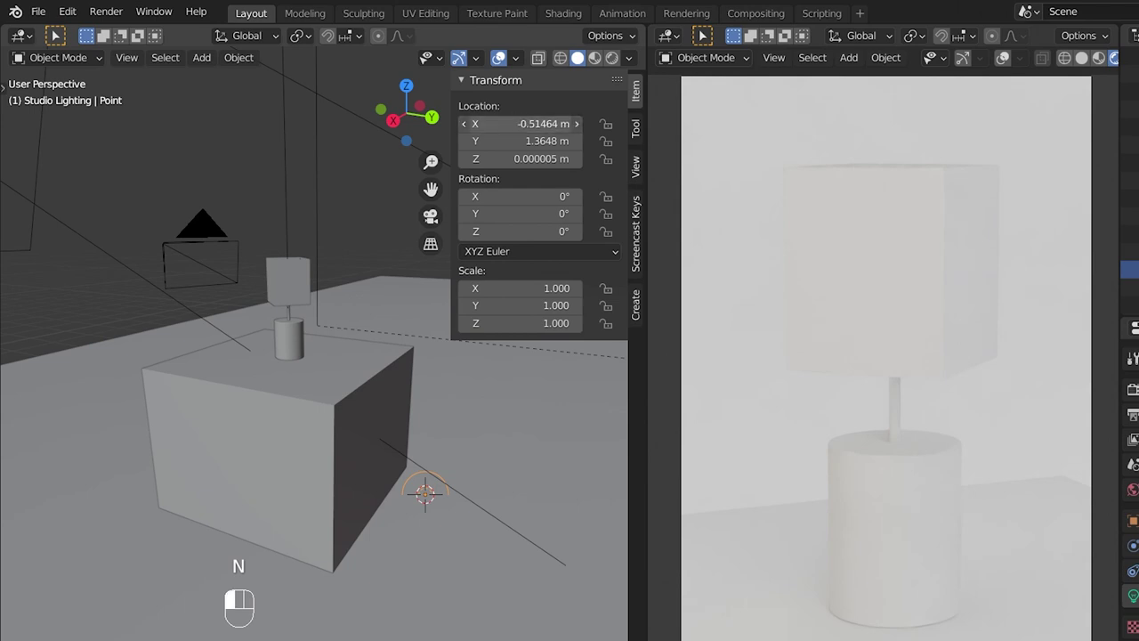
pyautogui.write('0')
pyautogui.press('Tab')
pyautogui.write('1.5')
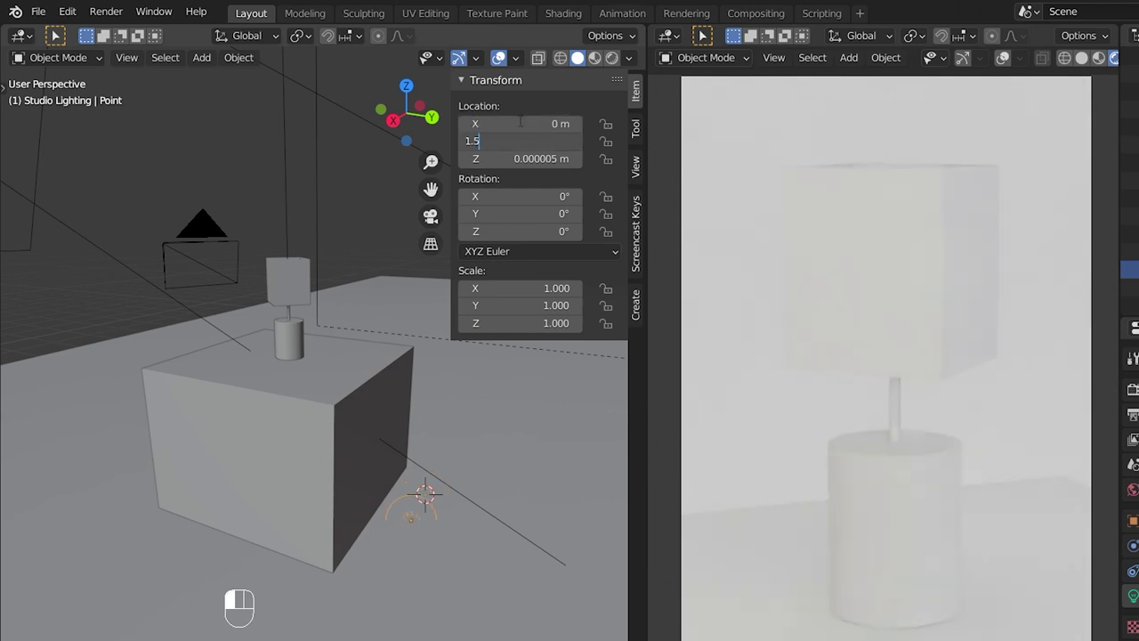
pyautogui.press('Tab')
pyautogui.write('0.5')
pyautogui.press('Return')
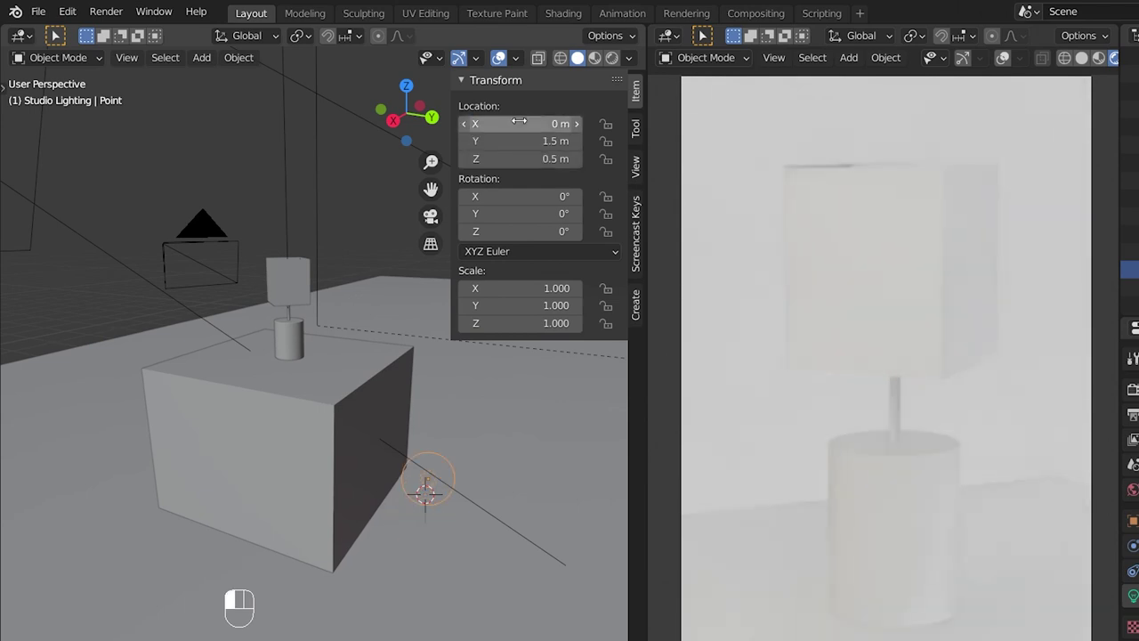
pyautogui.press('n')
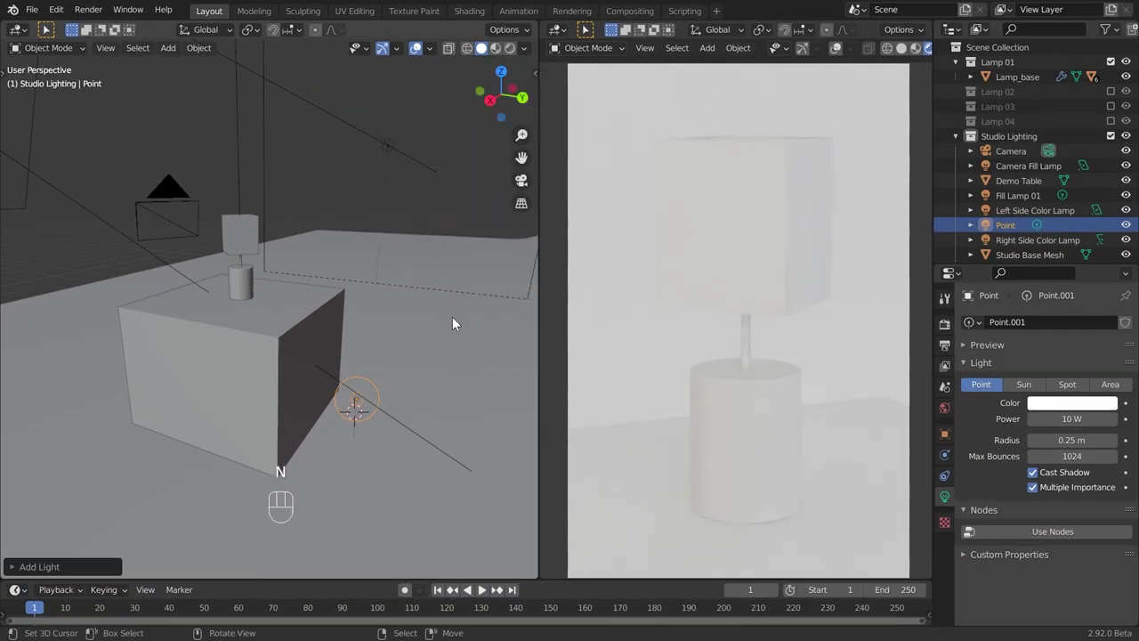
# Set the power of the point light behind the table to 100 W and its radius to 0.6 m
pyautogui.moveTo(452, 317)
pyautogui.keyDown('shift'); pyautogui.mouseDown(button='middle')
pyautogui.moveTo(449, 337)
pyautogui.moveTo(439, 331)
pyautogui.mouseUp(button='middle'); pyautogui.keyUp('shift')
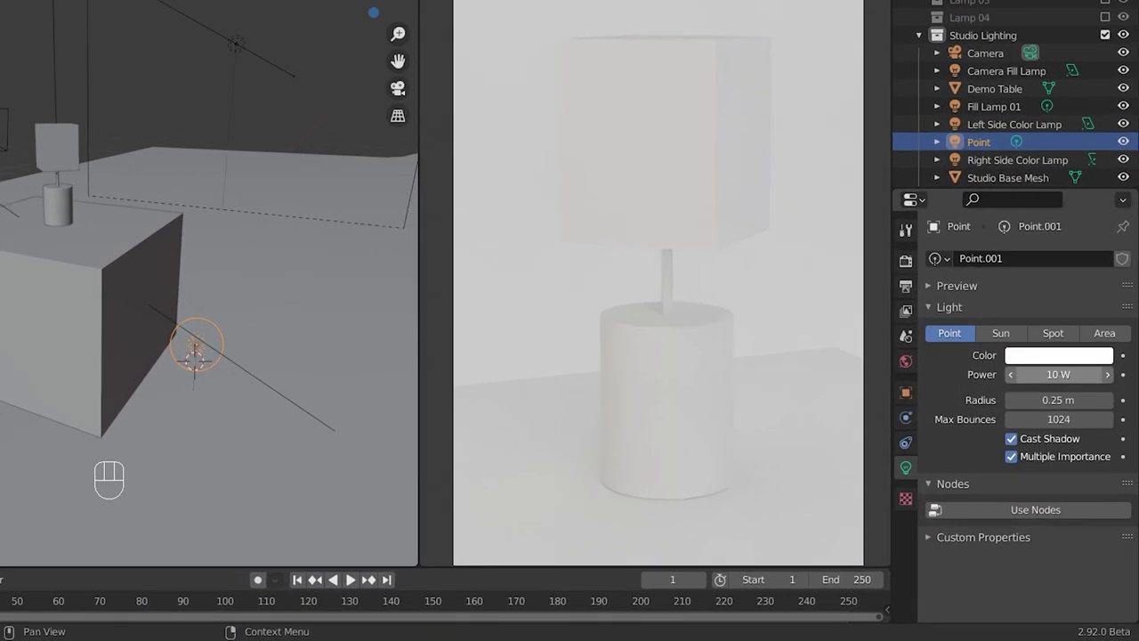
pyautogui.click(1078, 419)
pyautogui.write('1')
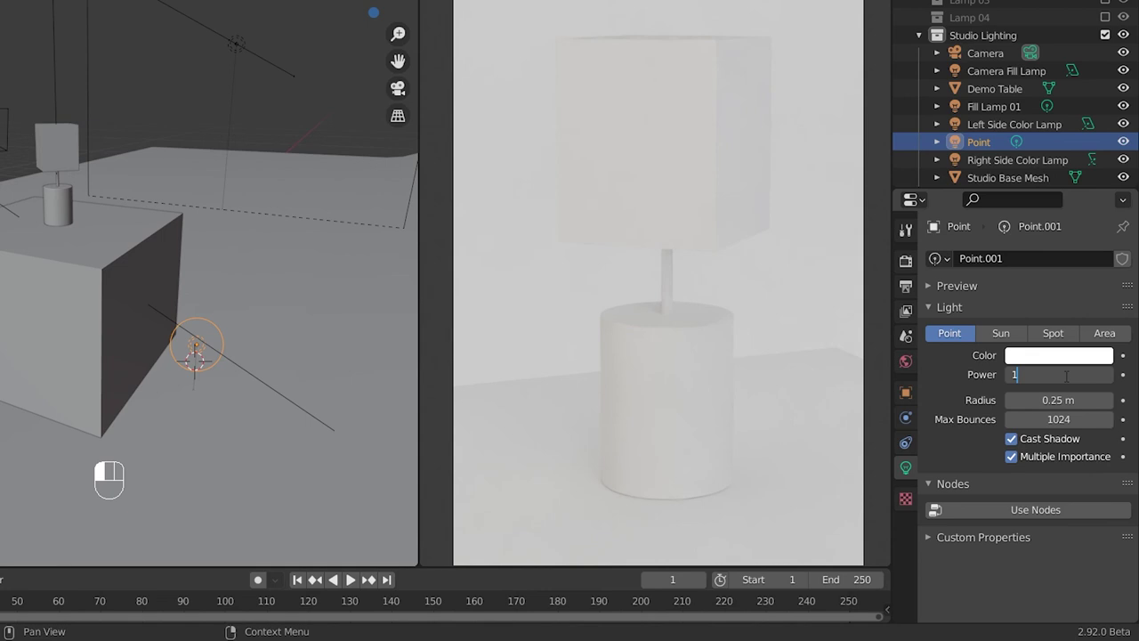
pyautogui.write('00')
pyautogui.press('Tab')
pyautogui.write('0.6')
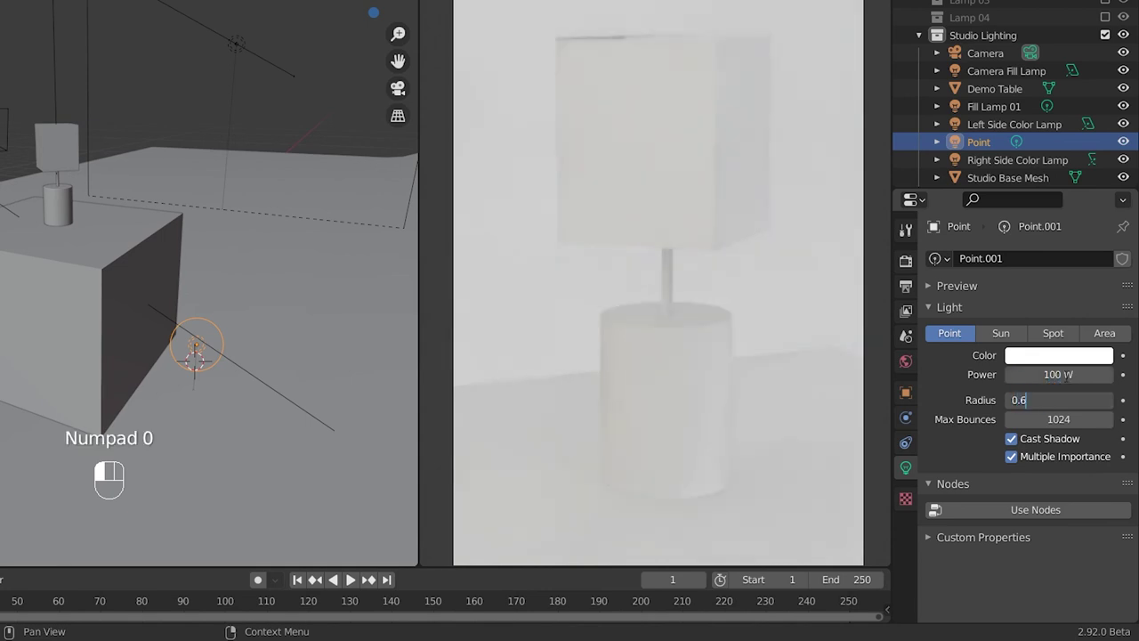
pyautogui.press('Return')
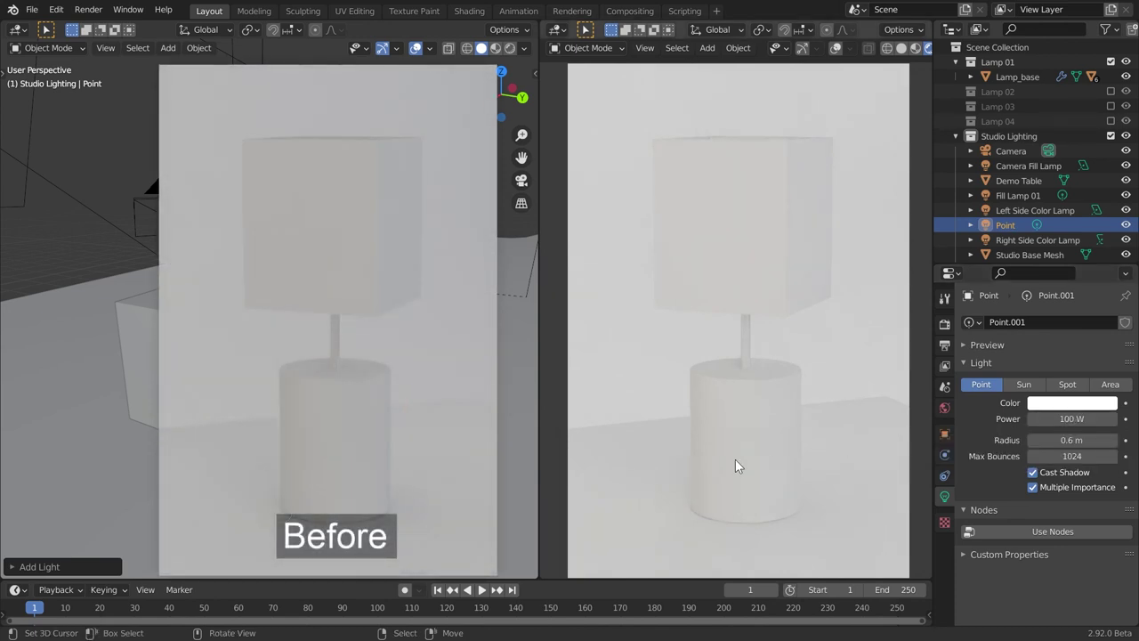
# Rename the point light behind the demo table as Fill Lamp 02
pyautogui.keyDown('ctrl'); pyautogui.moveTo(245, 341); pyautogui.dragTo(340, 330, button='middle'); pyautogui.keyUp('ctrl')
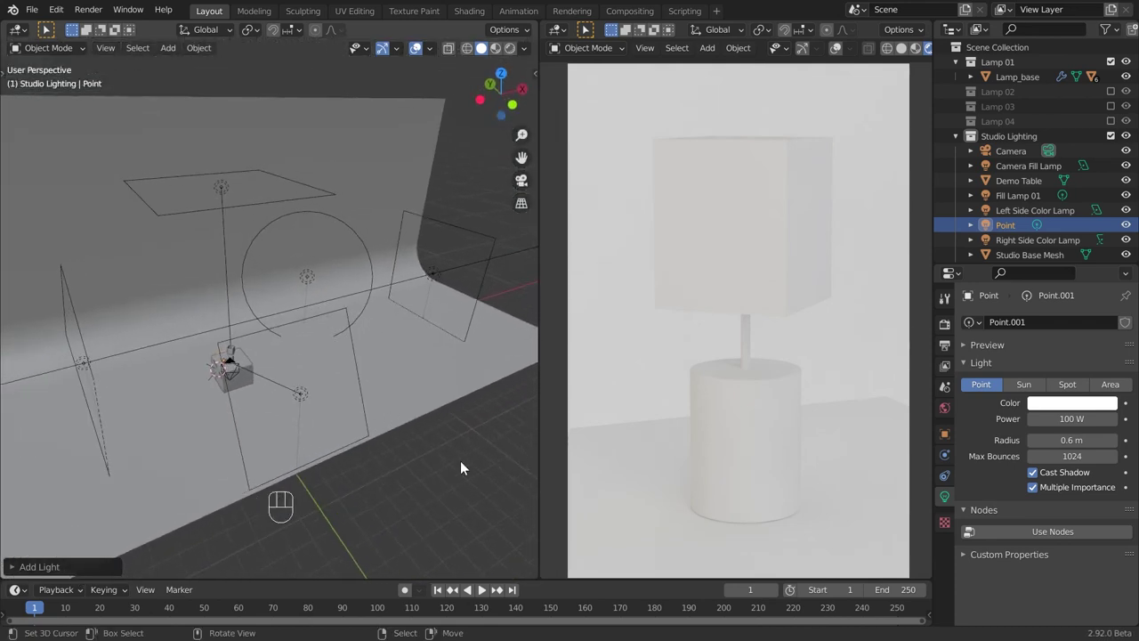
pyautogui.click(243, 367)
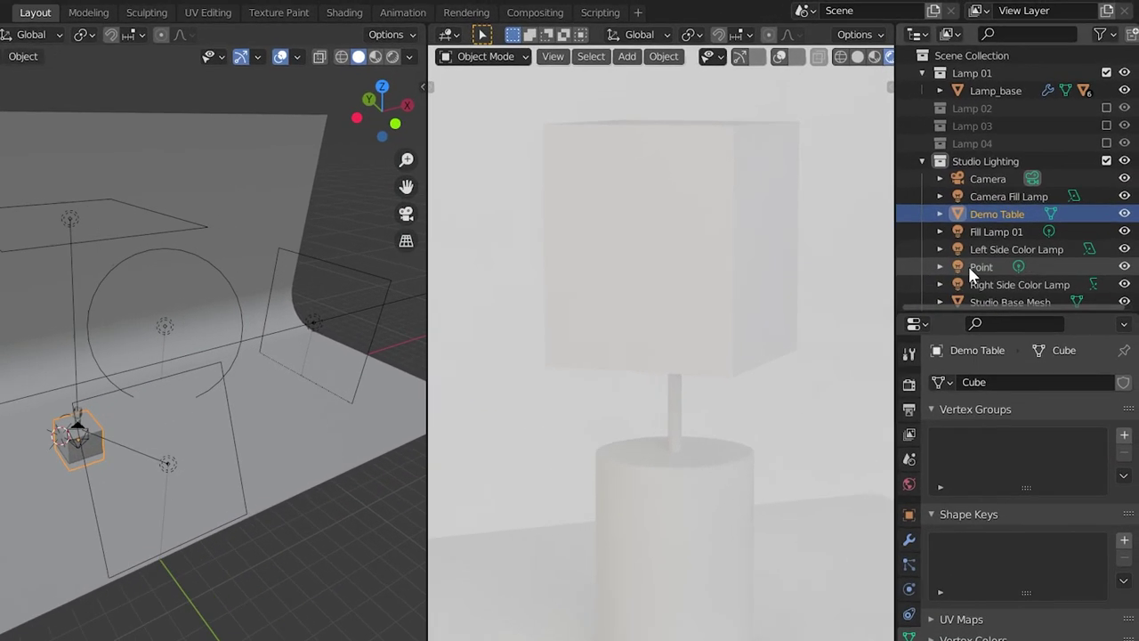
pyautogui.click(1005, 226)
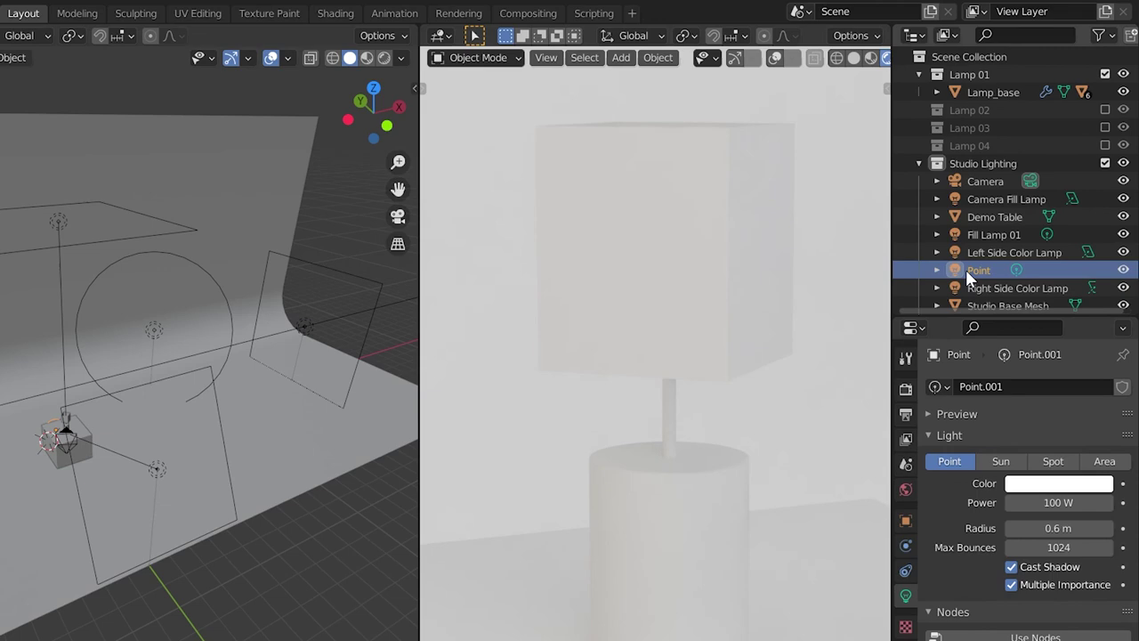
pyautogui.doubleClick(1005, 226)
pyautogui.write('Fill Lamp 02')
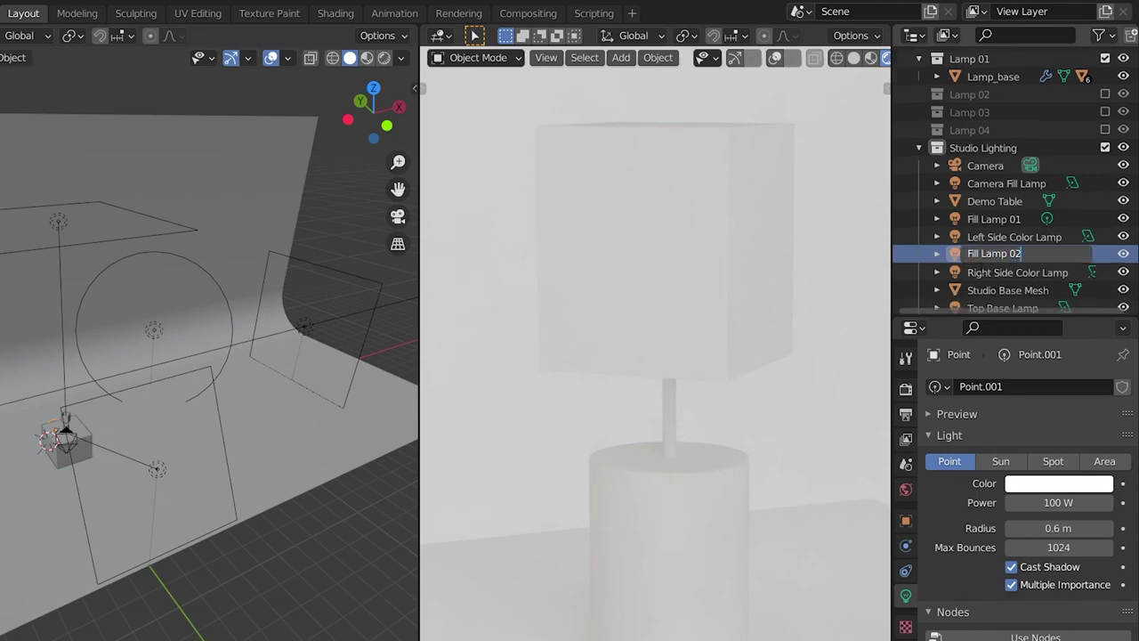
pyautogui.press('Return')
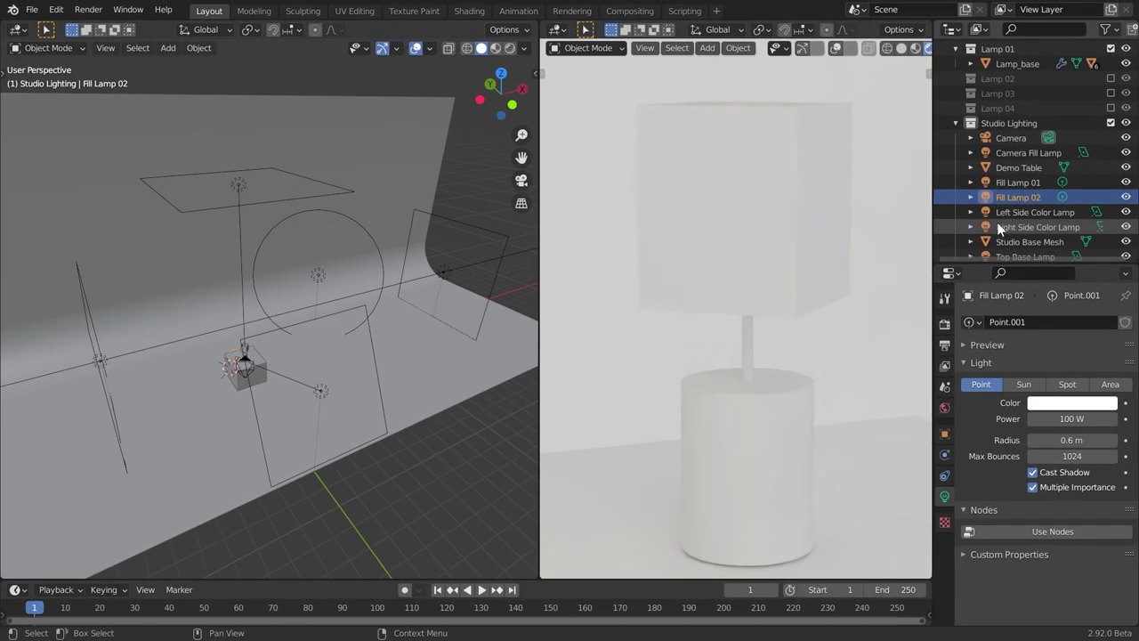
pyautogui.scroll(1, 996, 222)
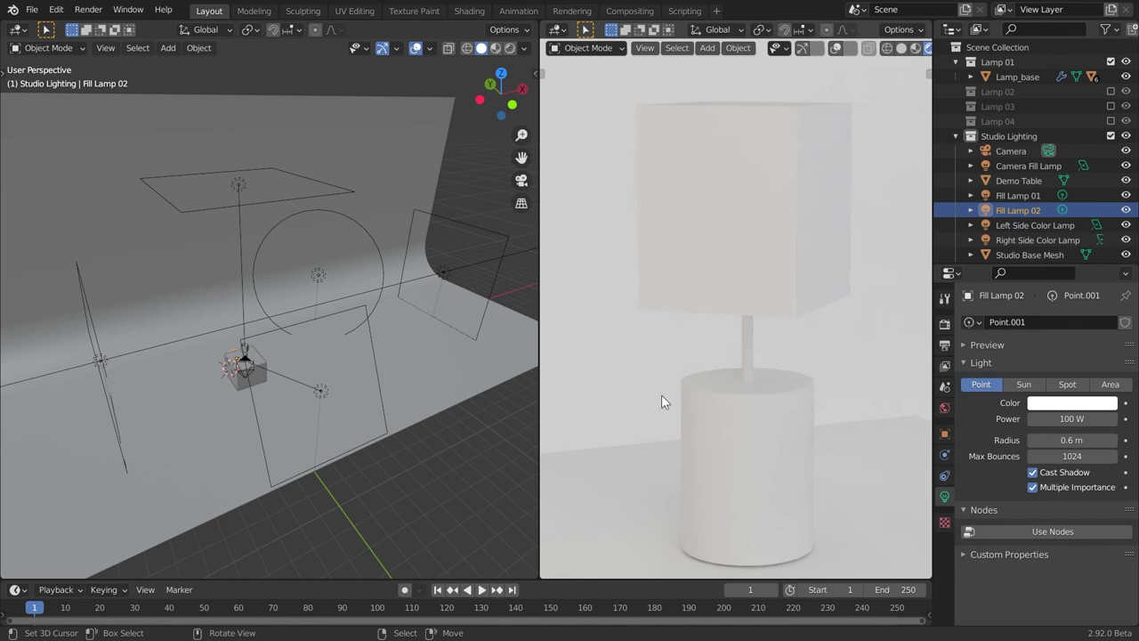